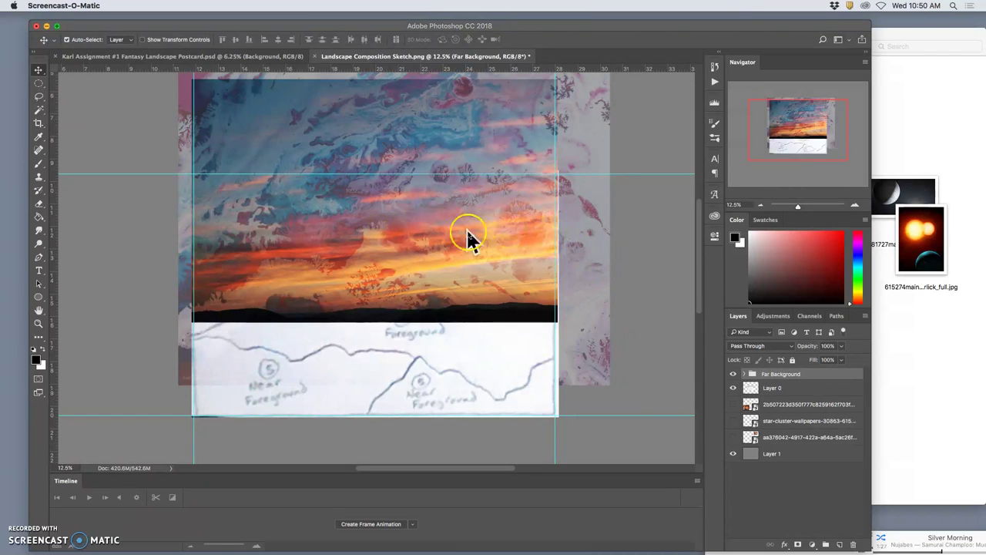
Step: Toggle the Far Background group's visibility off and on, then show the star-cluster layer
left_click(733, 374)
left_click(733, 374)
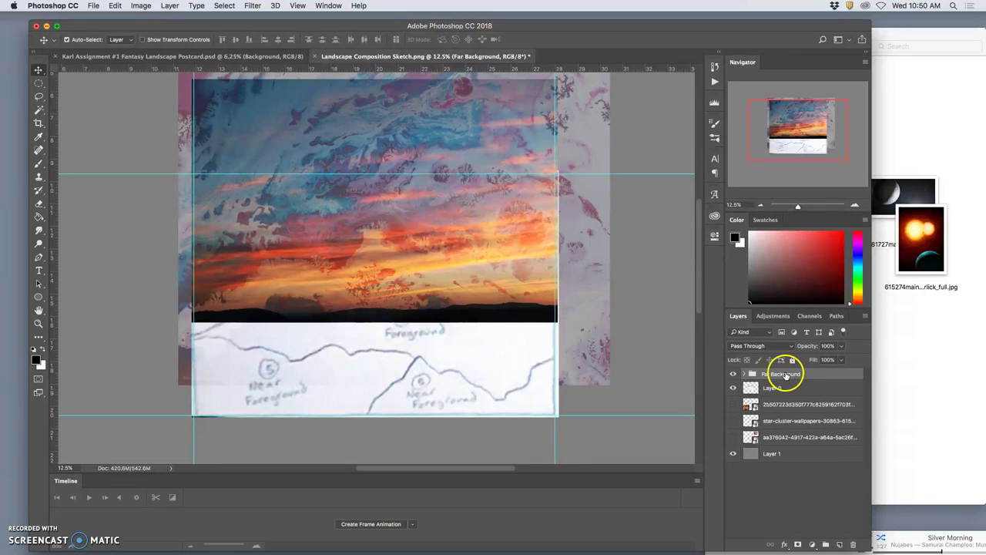
left_click(733, 421)
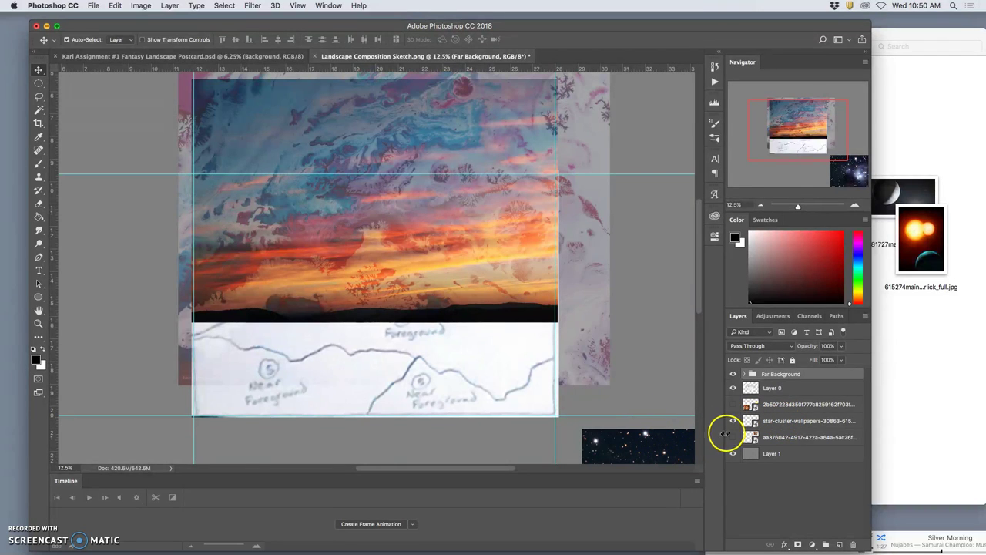
Step: Move the star-cluster layer higher in the stack and expand the Far Background group
left_click(783, 422)
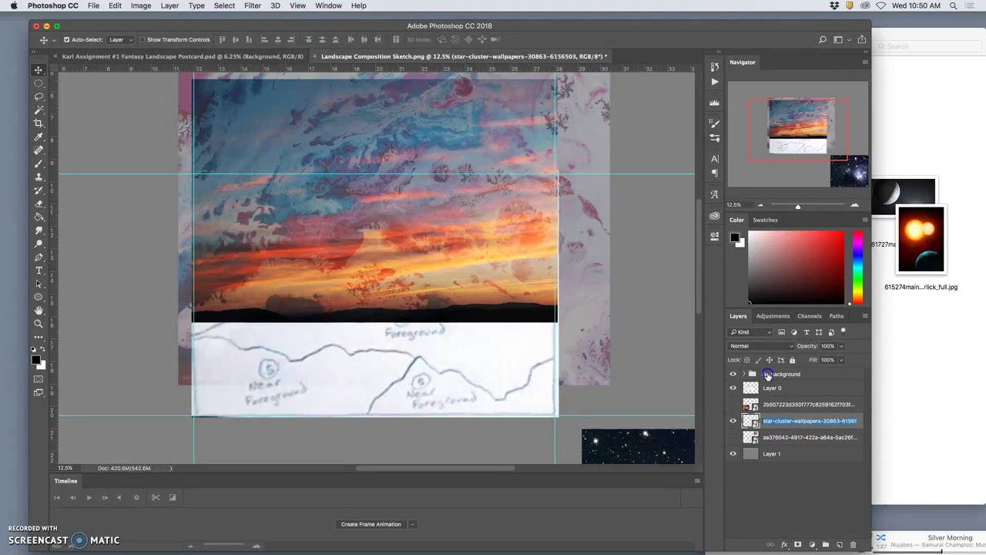
left_click(768, 419)
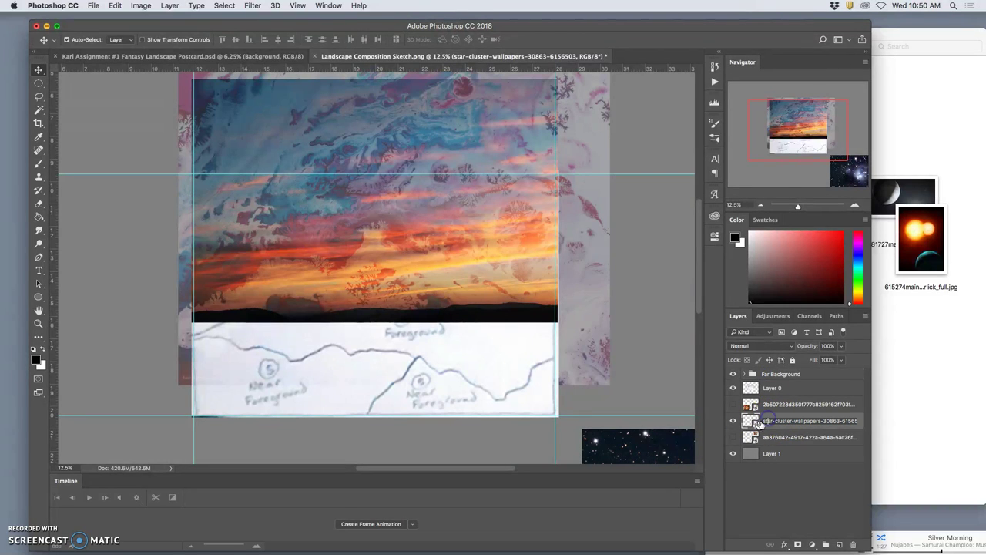
left_click_drag(766, 426, 759, 362)
left_click(745, 375)
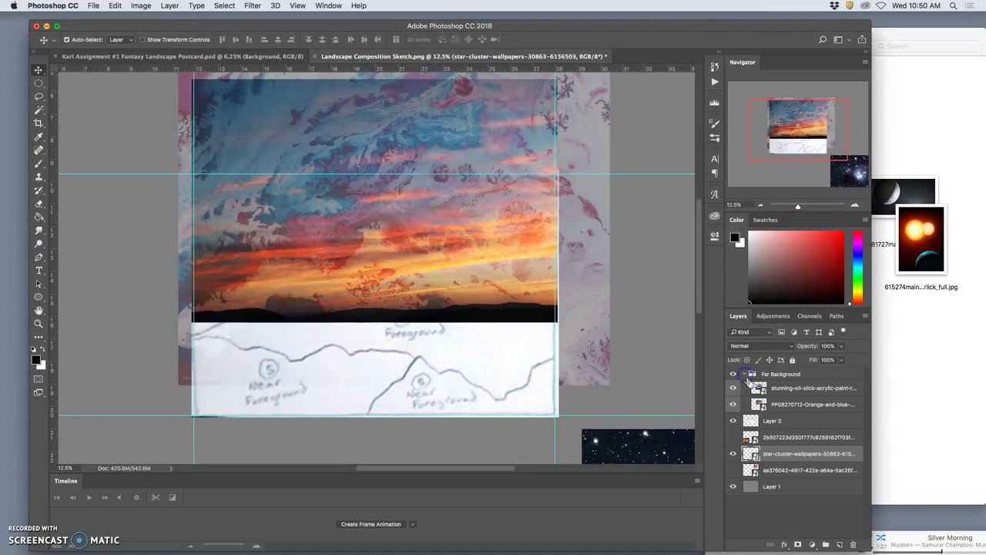
Step: Put the star-cluster layer above the Far Background group and drag the starfield over the sky
left_click_drag(775, 453, 763, 371)
left_click(733, 376)
left_click(733, 375)
left_click(638, 449)
left_click_drag(638, 449, 237, 94)
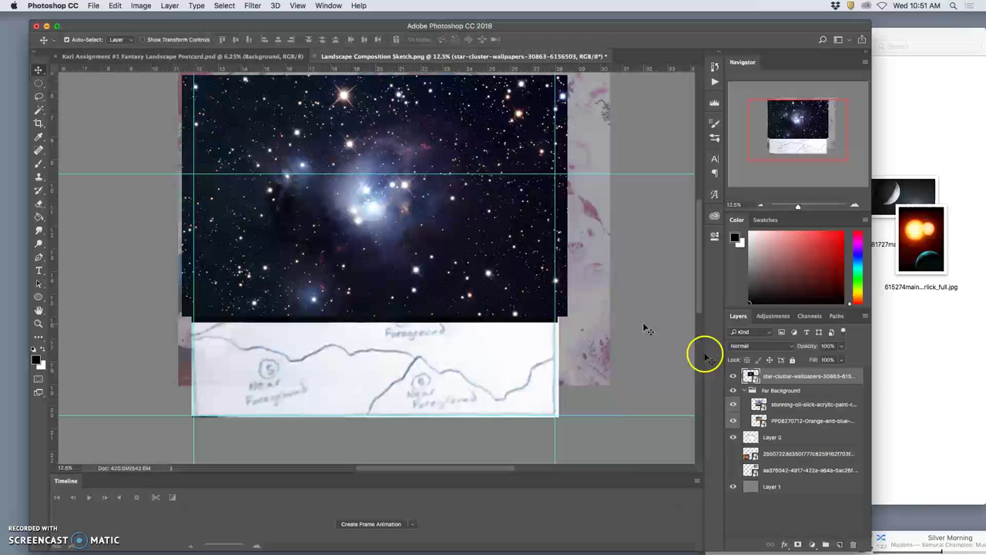
Step: Blend the star-cluster layer with Soft Light at 60% opacity and drag in the twin-sun image
left_click(778, 345)
left_click(752, 495)
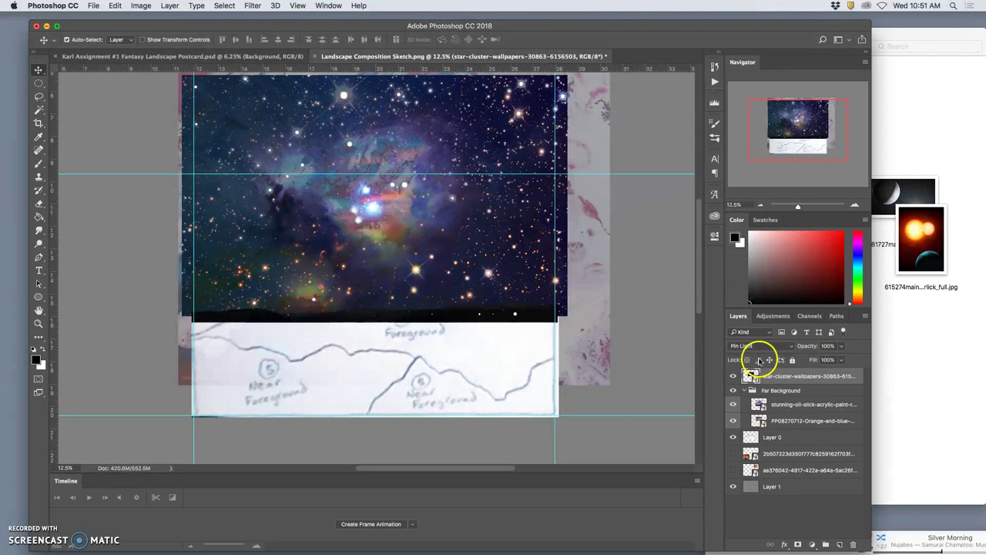
left_click(790, 347)
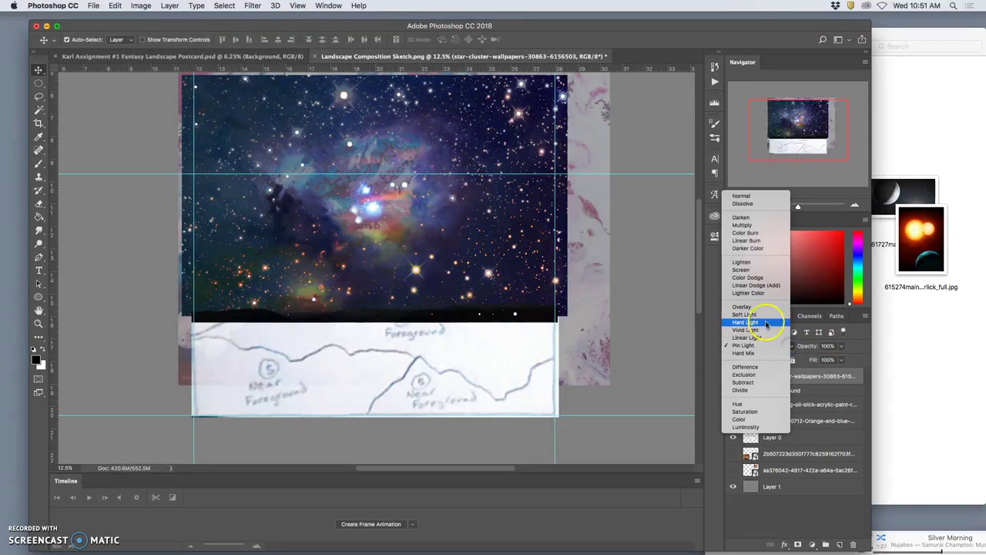
left_click(763, 316)
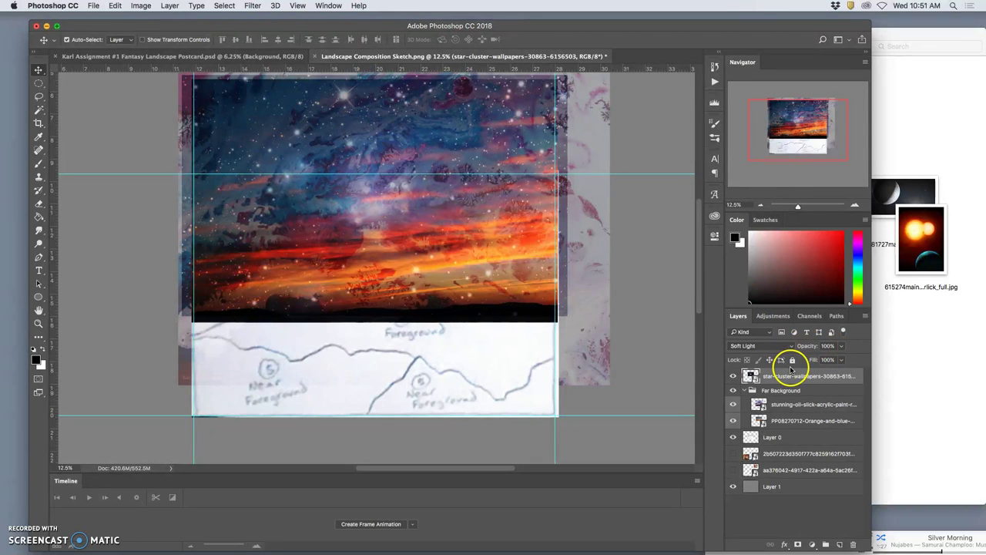
left_click(841, 347)
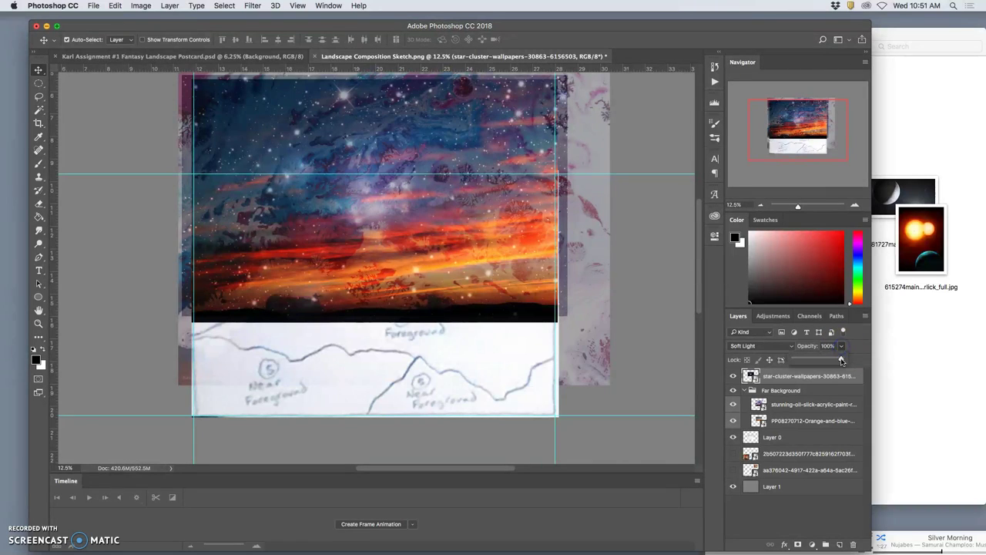
left_click_drag(841, 360, 822, 358)
left_click(753, 420)
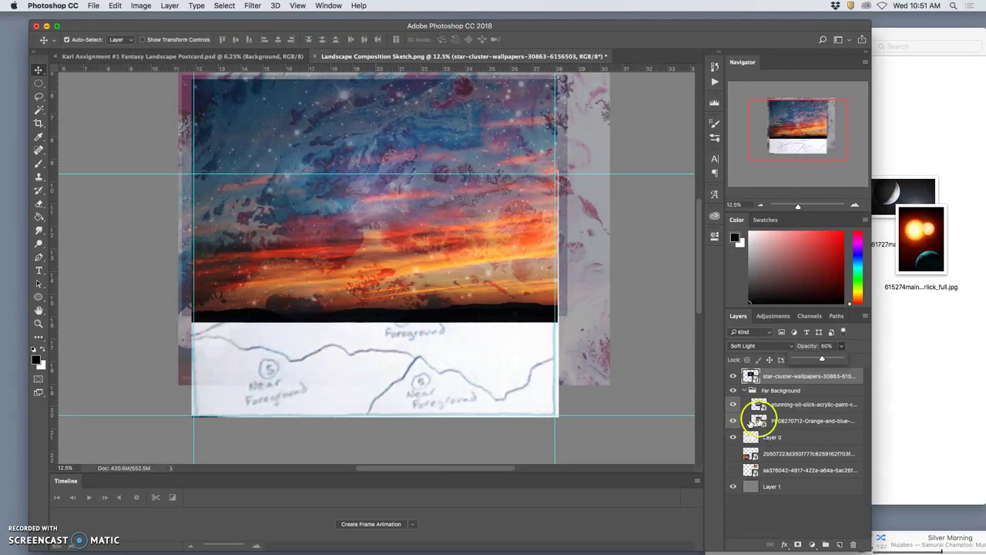
left_click_drag(921, 243, 459, 300)
Step: Place and commit the twin-sun image, then shift it left on the canvas
left_click(455, 303)
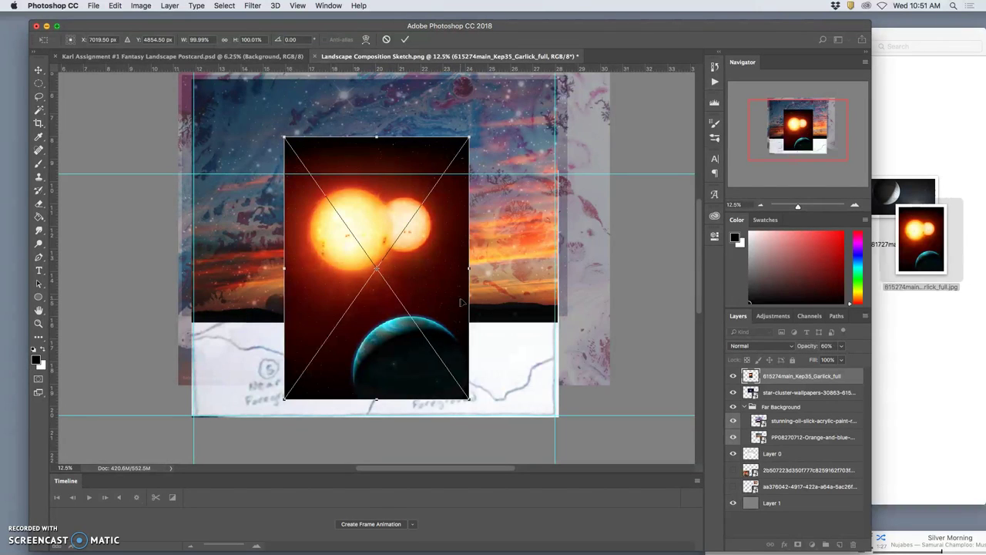
key("Return")
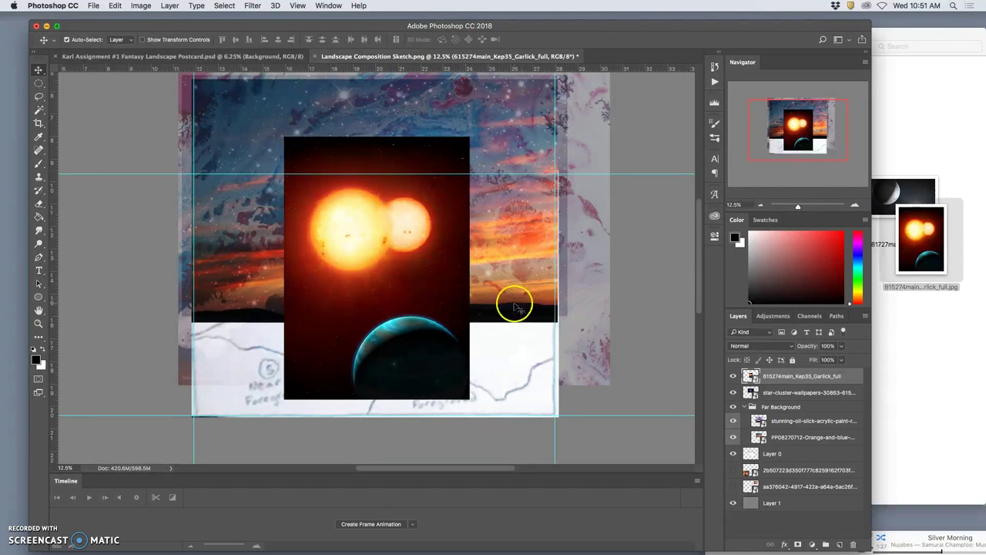
left_click_drag(441, 254, 346, 247)
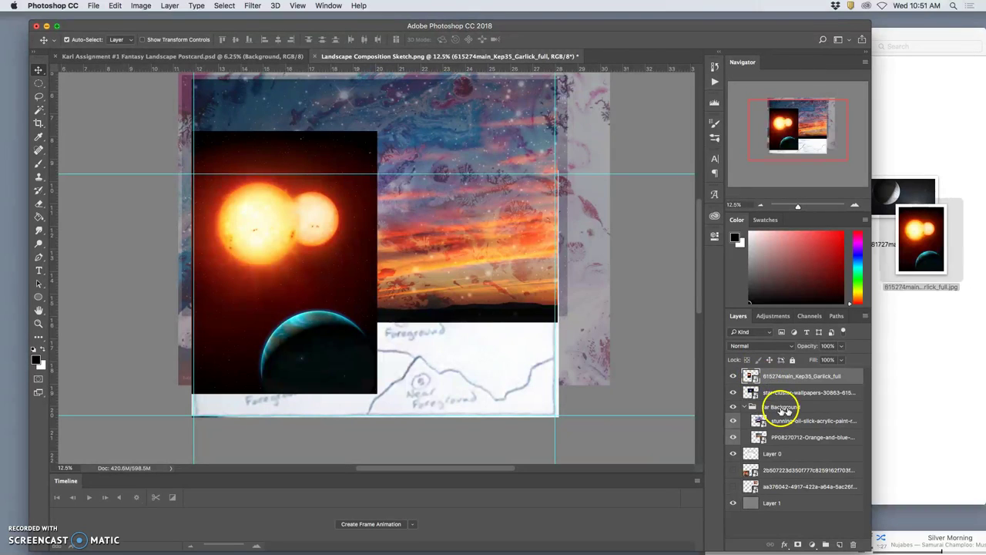
Step: Move the star-cluster layer into the Far Background group and recentre the twin-sun image
left_click_drag(767, 410, 762, 406)
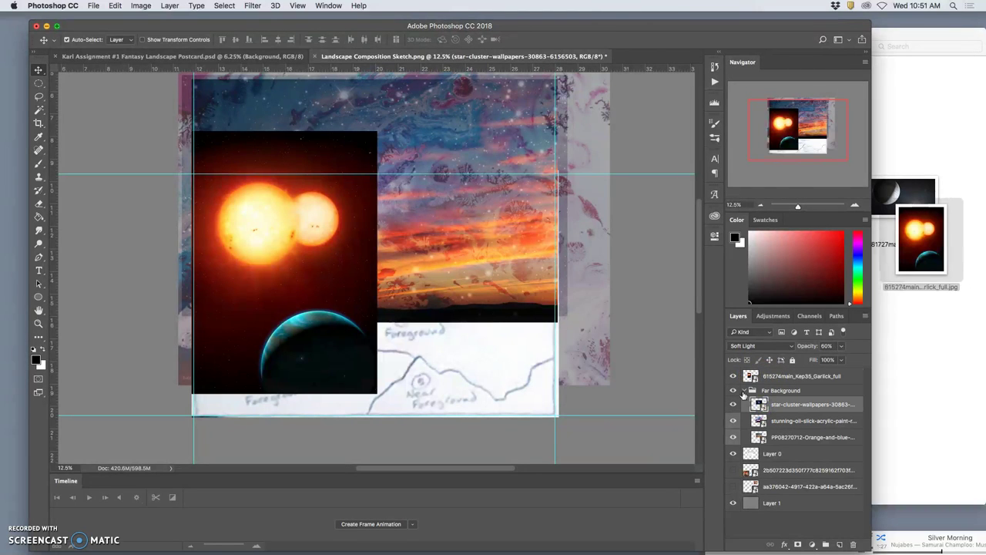
left_click(742, 391)
left_click_drag(739, 390, 276, 234)
left_click_drag(472, 210, 416, 273)
Step: Lasso around the two suns and copy them onto a new Layer 2
left_click(39, 97)
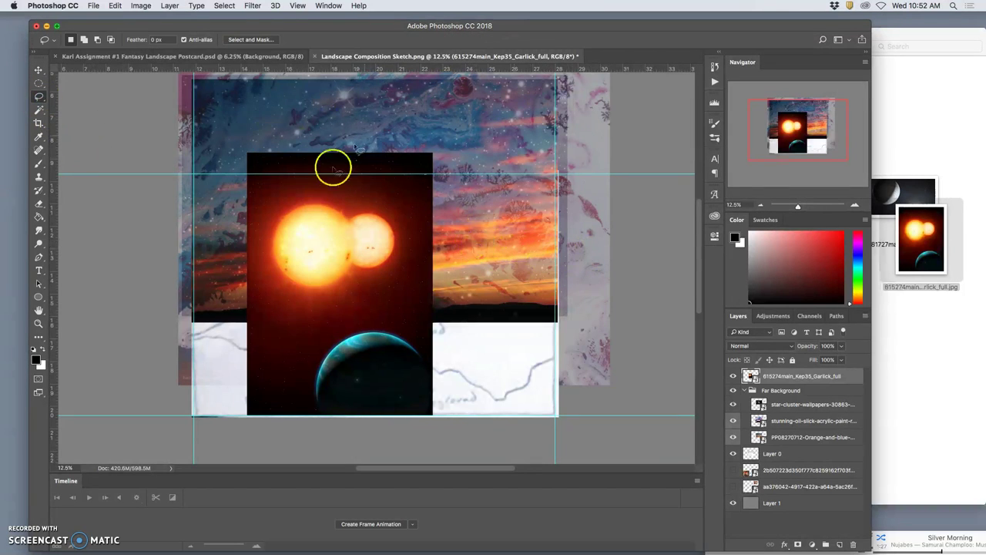
left_click(296, 191)
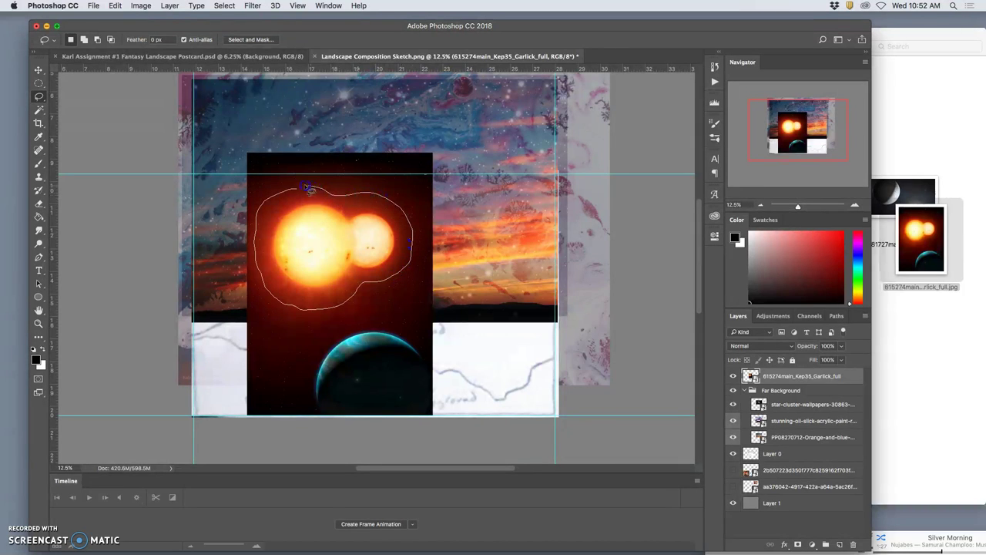
left_click_drag(286, 192, 286, 192)
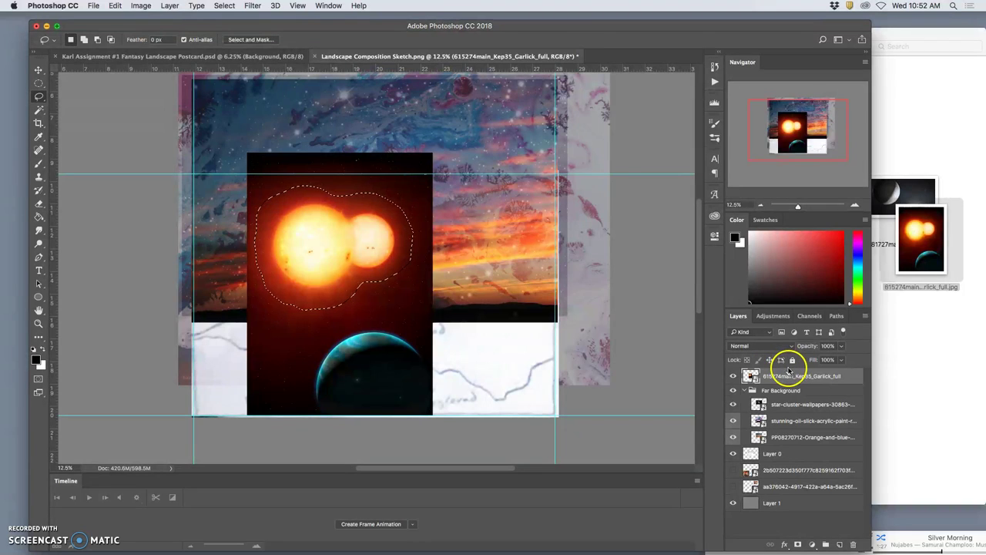
key("super+j")
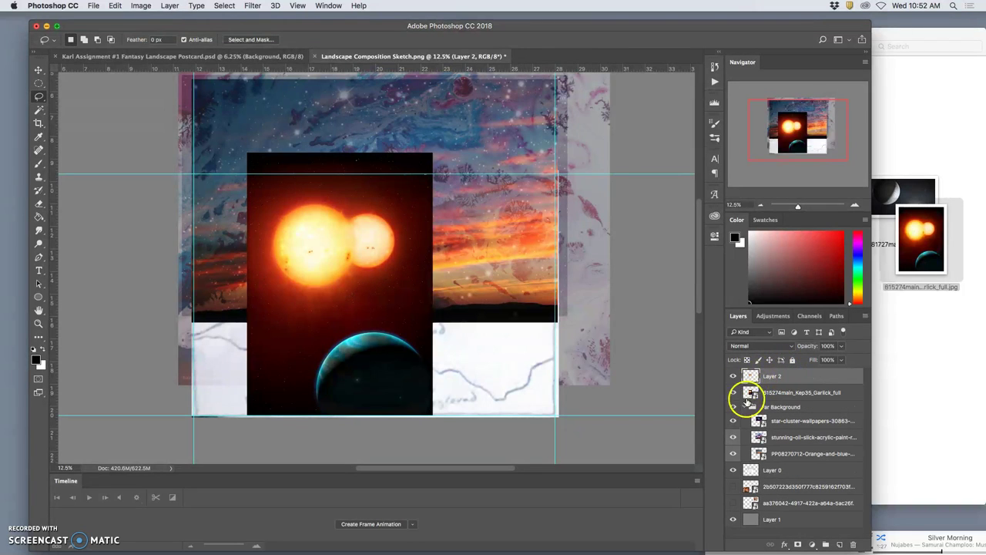
Step: Delete the original twin-sun photo layer and nudge the Layer 2 cutout slightly higher
left_click(733, 392)
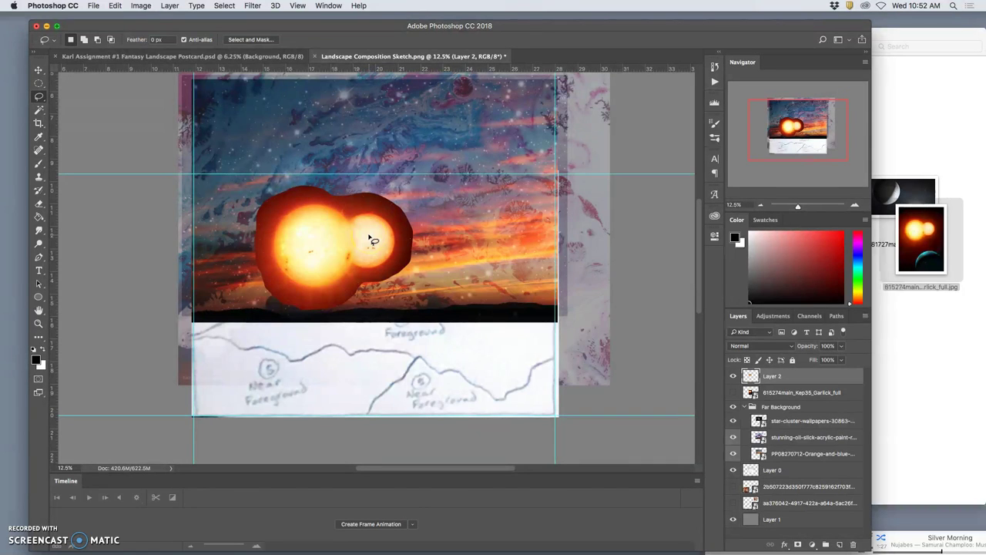
left_click(786, 393)
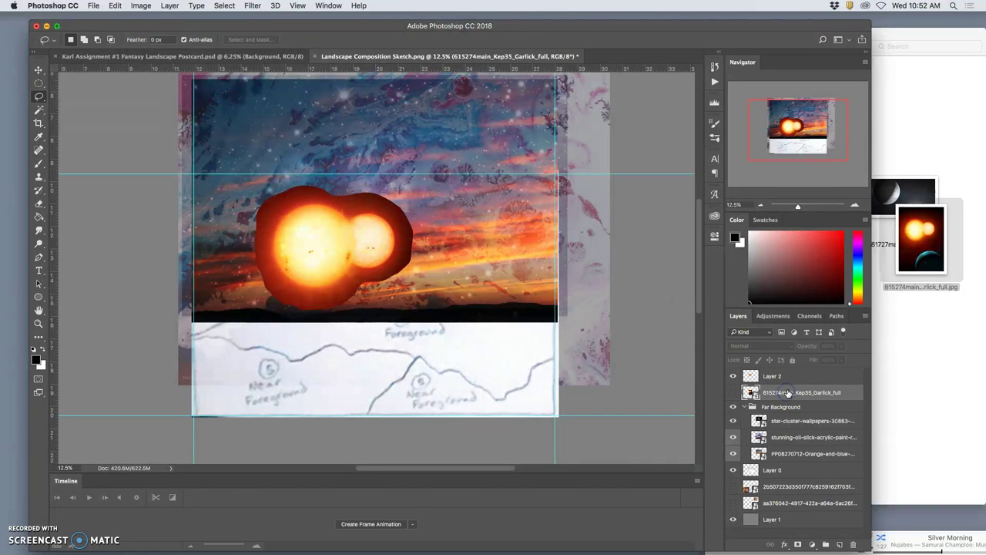
key("Delete")
left_click(786, 377)
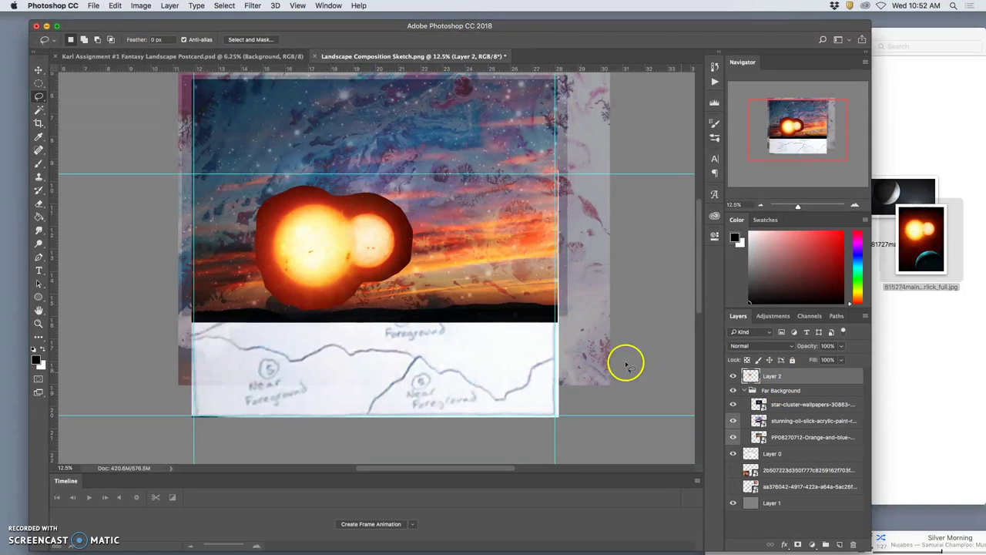
left_click(39, 73)
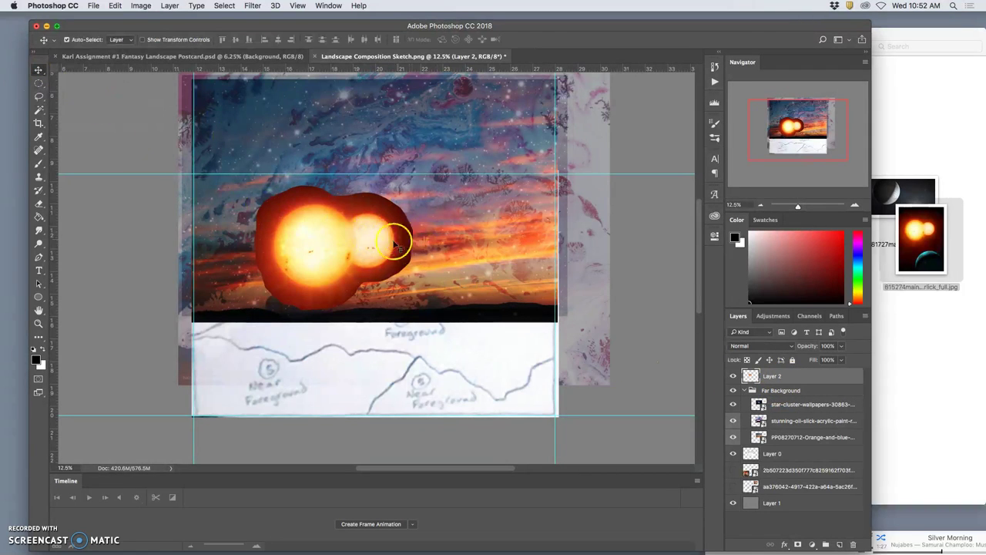
left_click_drag(381, 253, 363, 235)
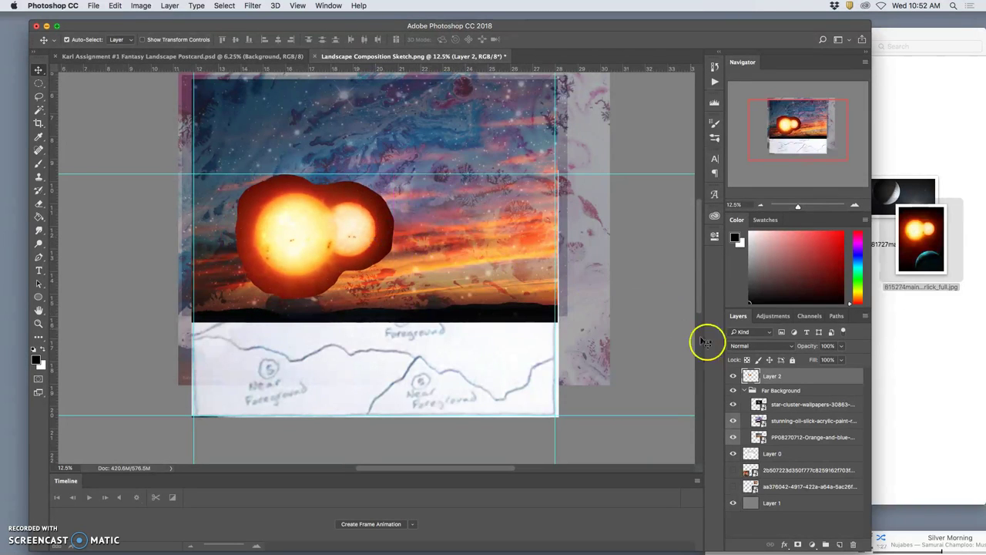
Step: Move sketch Layer 0 to the top, fade it to 30% opacity and lock it completely
mouse_move(780, 463)
left_mouse_down()
mouse_move(775, 389)
mouse_move(784, 377)
left_mouse_up()
left_click(786, 377)
left_click(793, 362)
left_click(792, 360)
left_click(841, 348)
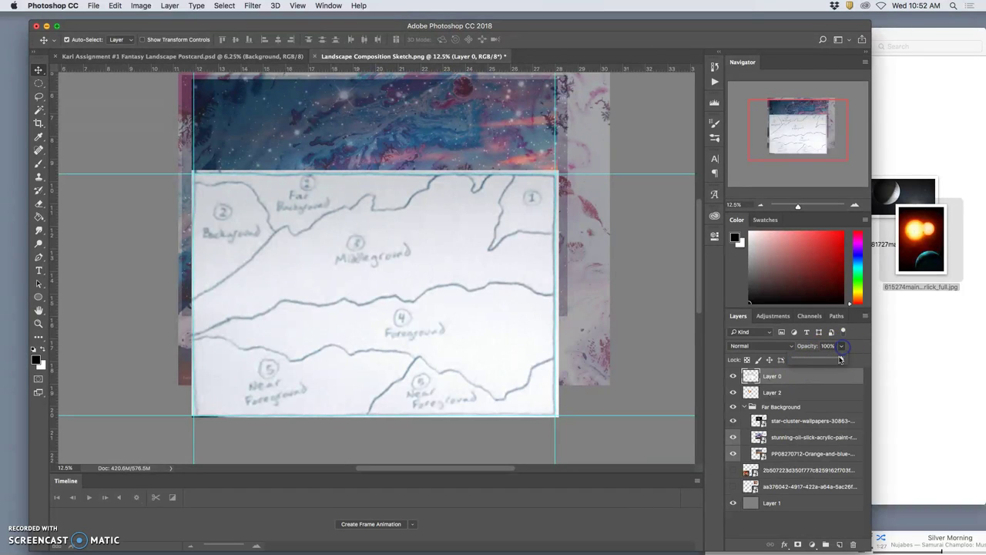
left_click_drag(808, 360, 807, 360)
left_click(793, 361)
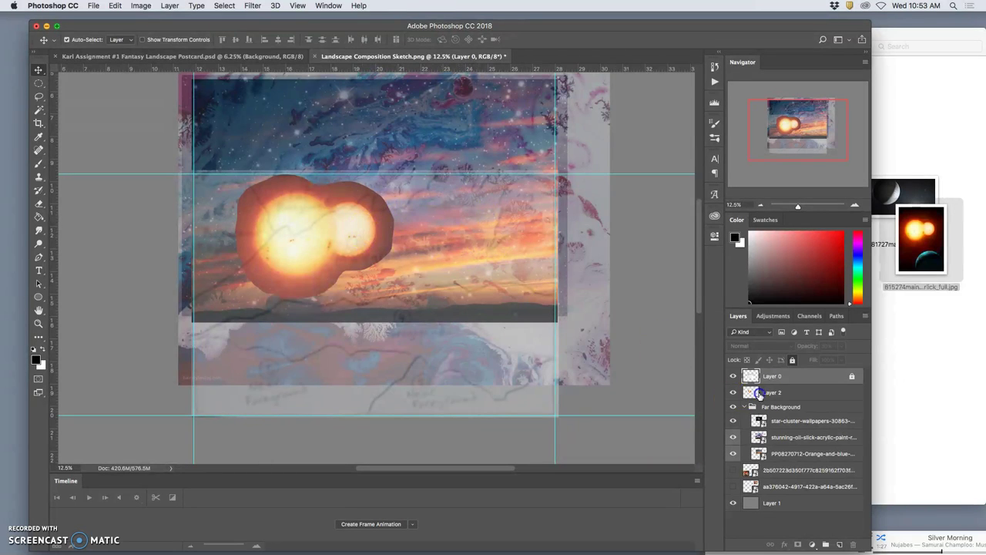
Step: Shrink the Layer 2 suns to about 71%, tilt them 6° counter-clockwise, and place them upper-left
left_click(770, 393)
left_click_drag(376, 244, 471, 227)
key("ctrl+t")
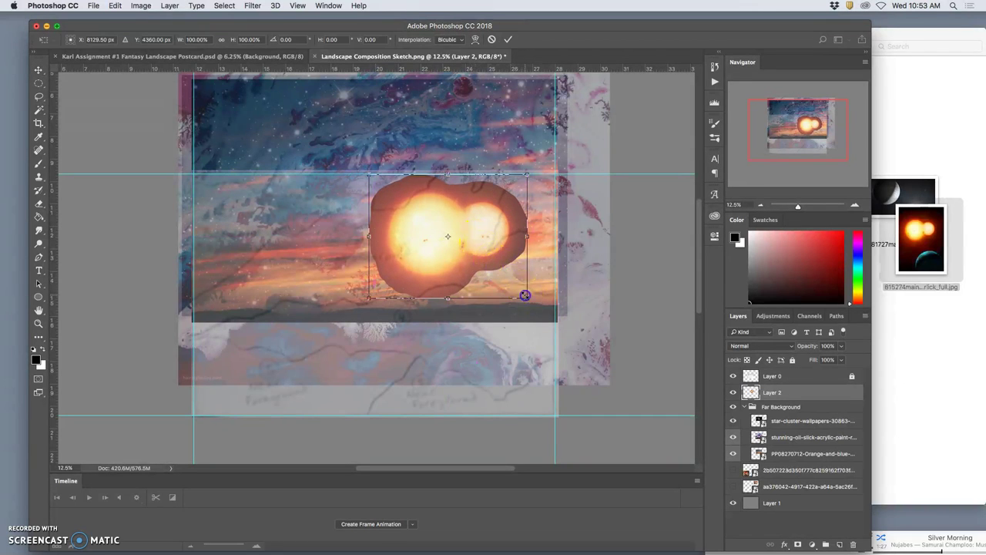
left_click_drag(525, 295, 319, 223)
left_click_drag(357, 170, 351, 166)
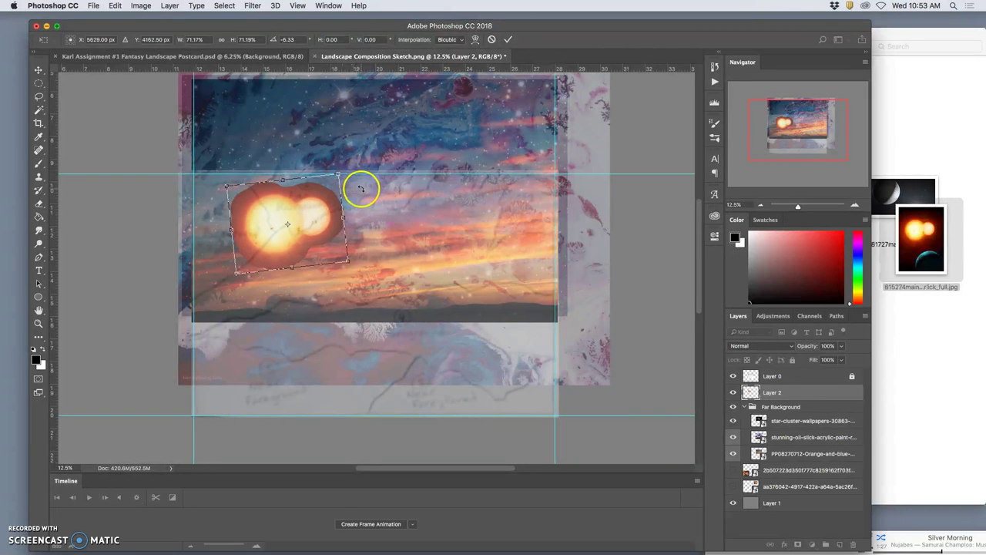
key("Return")
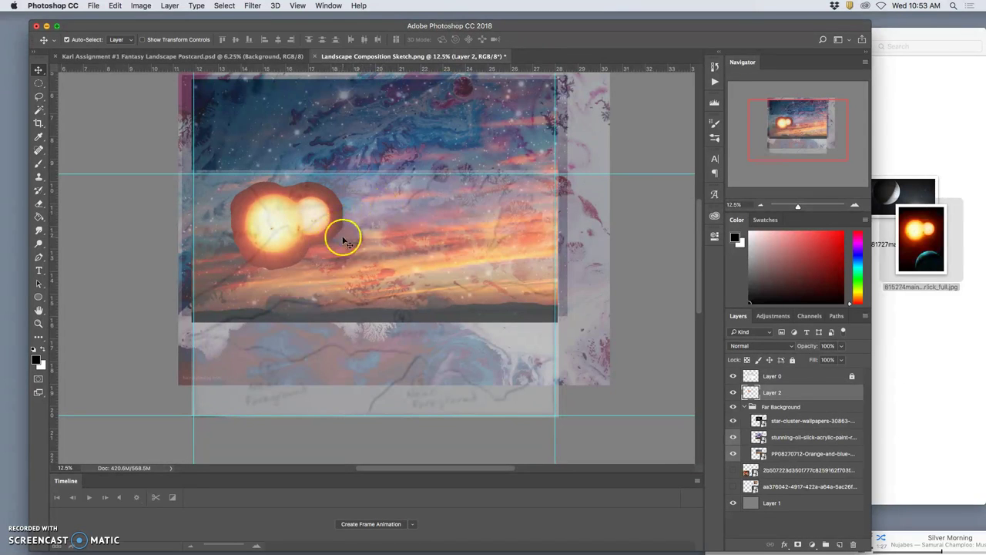
Step: Pick the Eraser with a soft round brush tip at 0% hardness
scroll(366, 240, "up", 3)
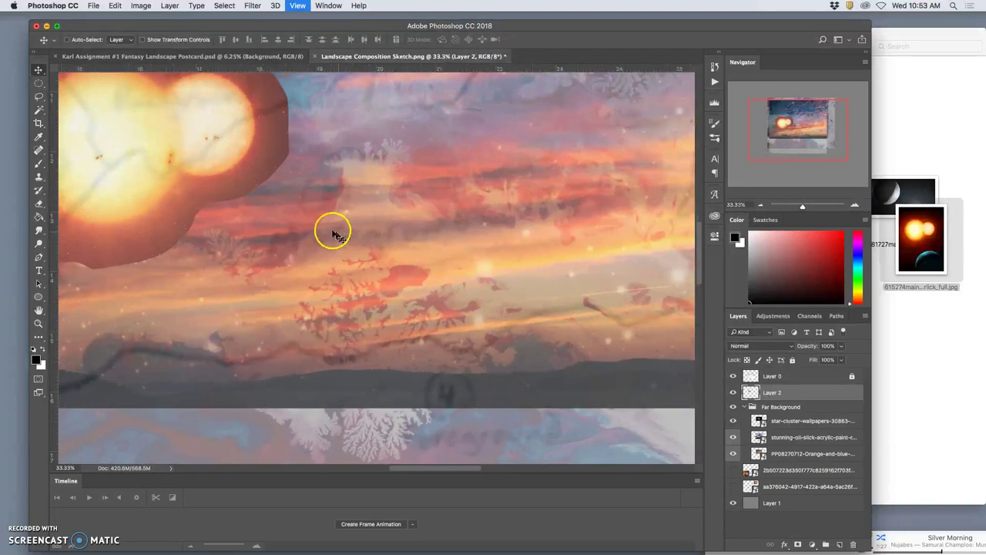
scroll(327, 228, "up", 5)
scroll(328, 229, "down", 3)
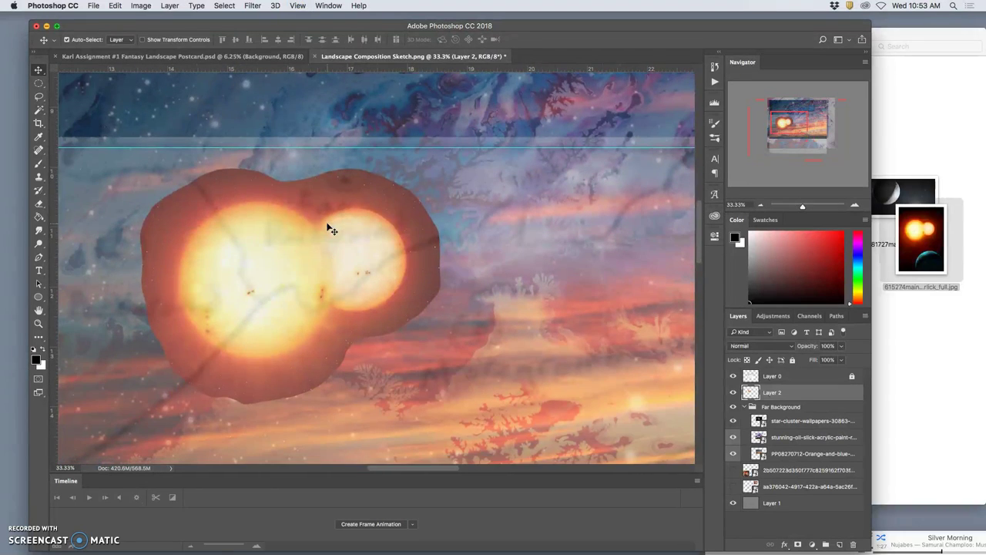
scroll(328, 229, "down", 2)
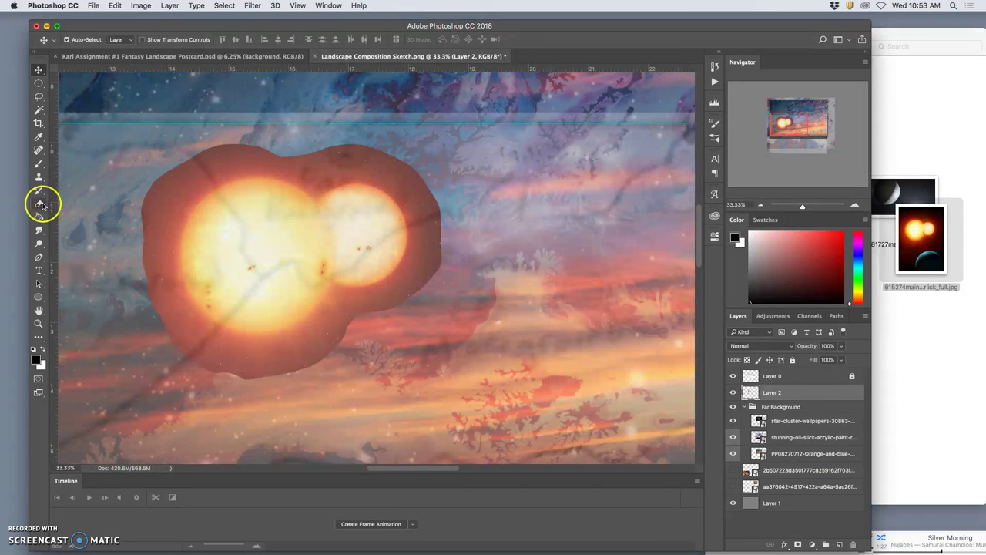
left_click(41, 204)
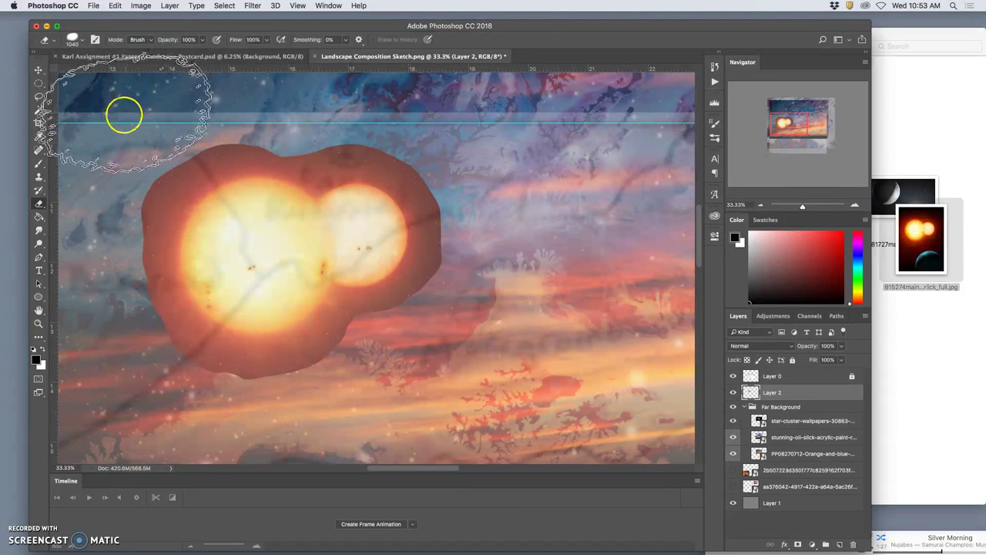
left_click(83, 44)
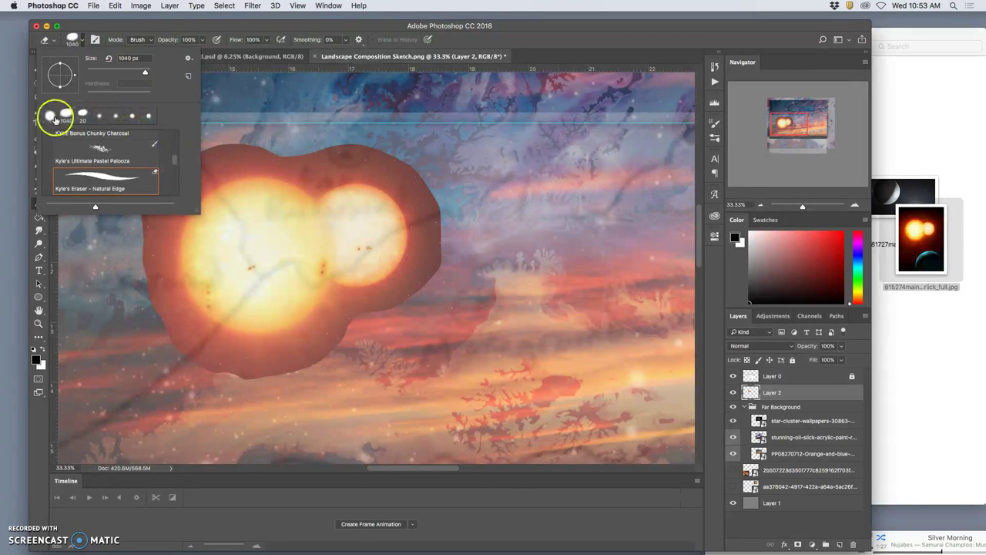
left_click_drag(176, 159, 175, 127)
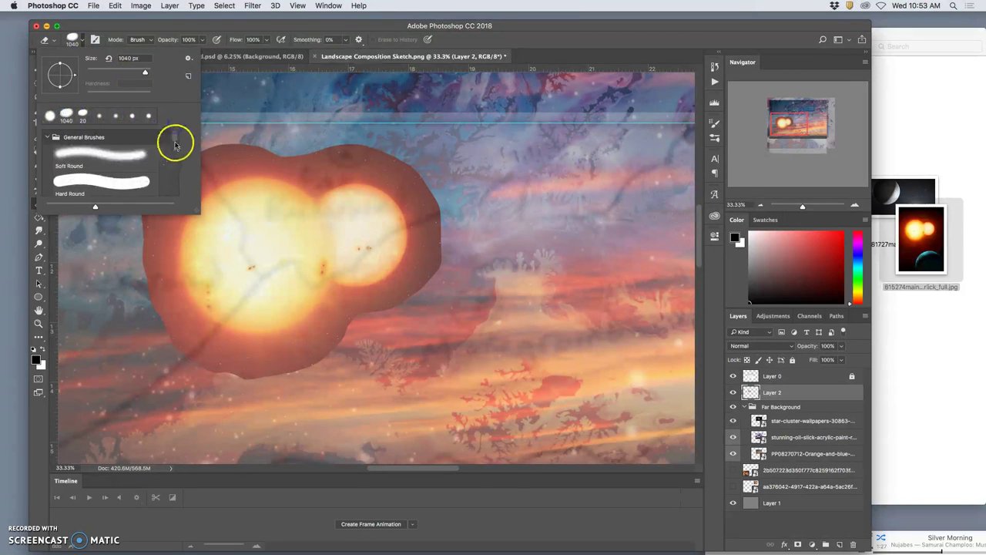
scroll(176, 142, "down", 3)
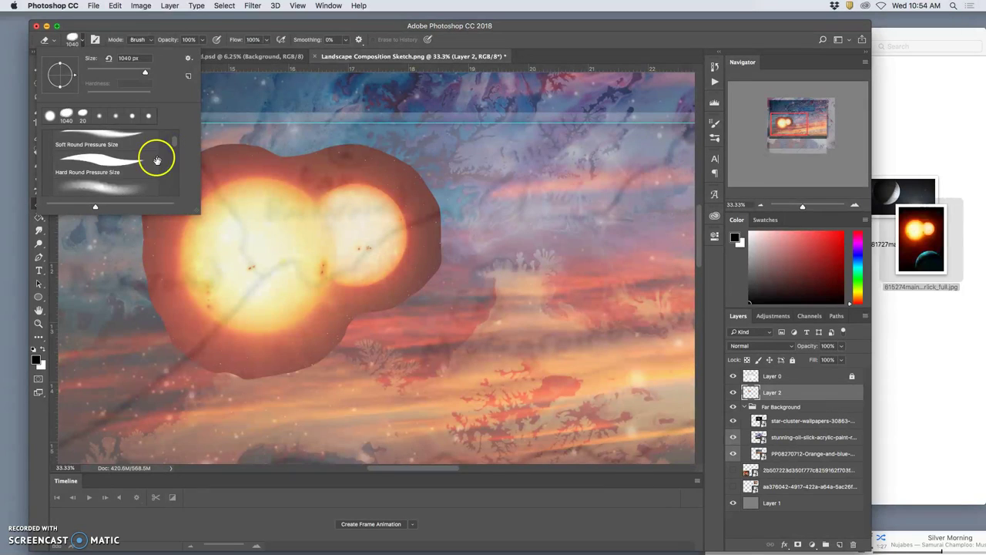
left_click(113, 142)
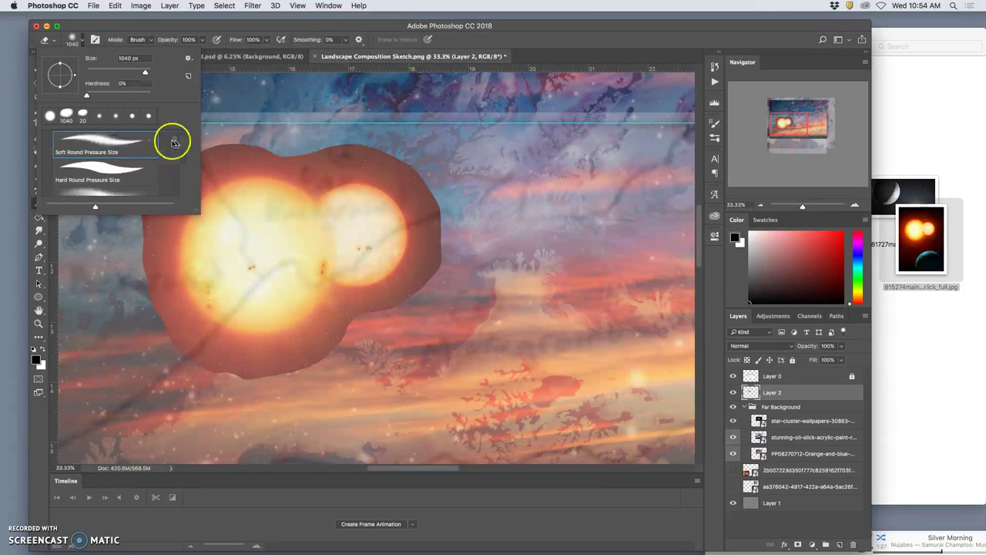
left_click_drag(175, 142, 175, 141)
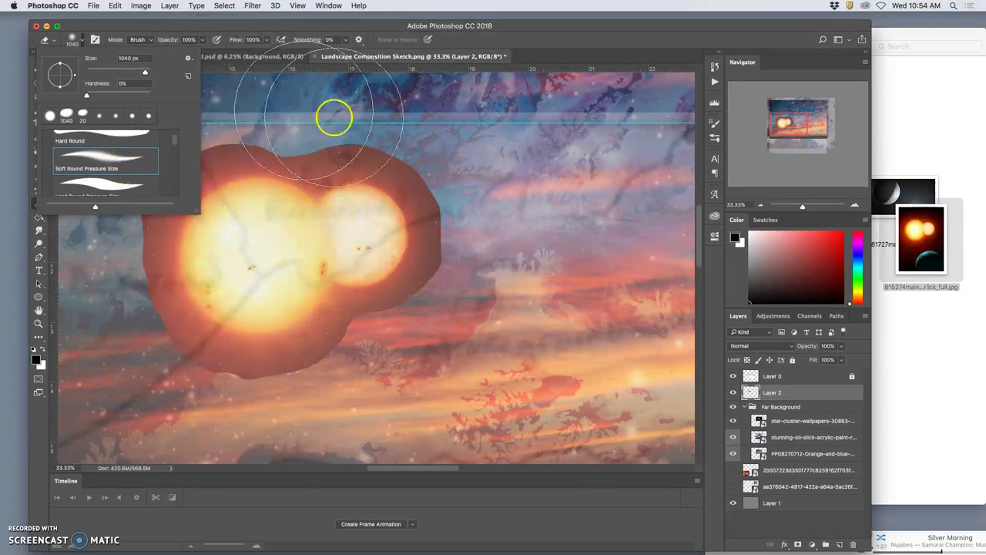
left_click(502, 205)
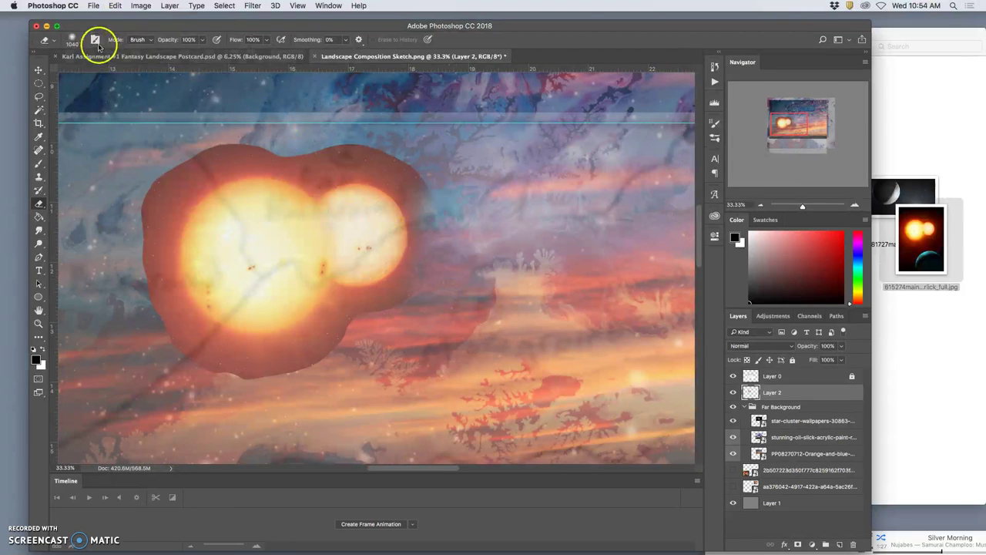
Step: Set the eraser size to 284 px
left_click(73, 39)
left_click_drag(121, 73, 129, 72)
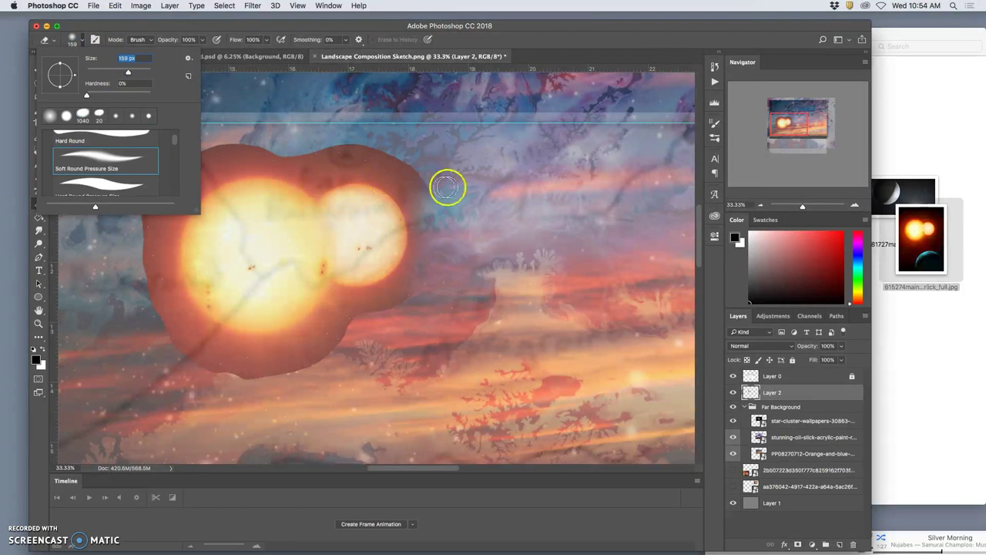
left_click(447, 185)
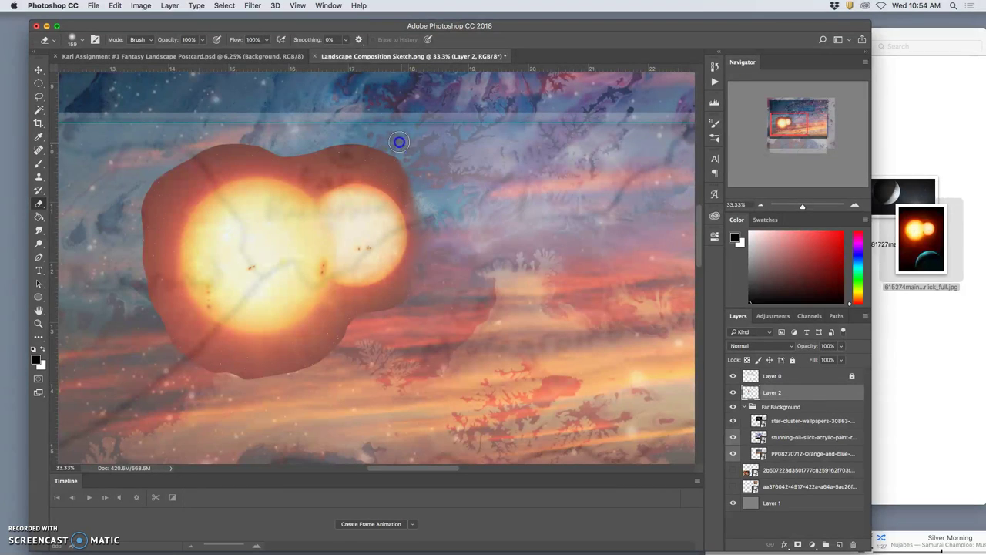
left_click(80, 41)
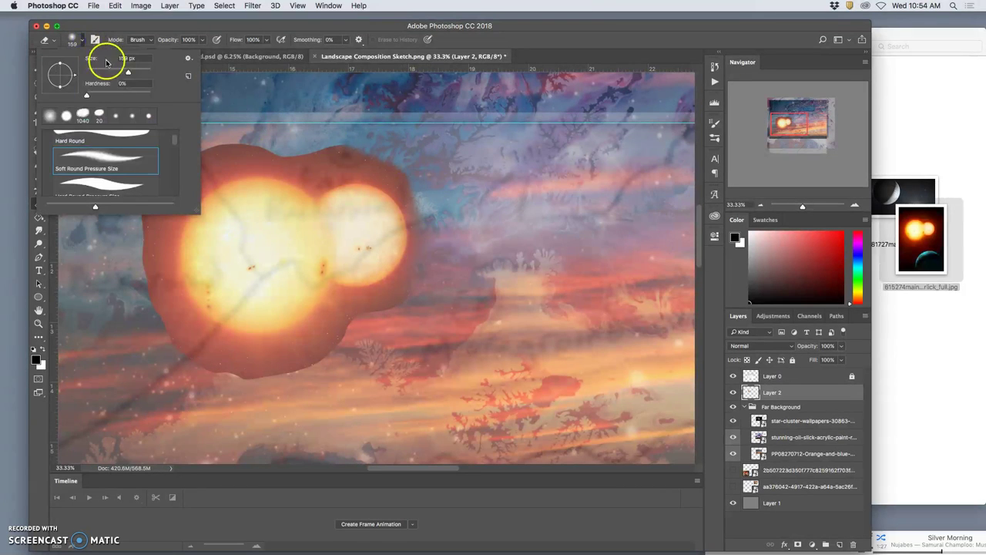
left_click_drag(129, 72, 139, 71)
left_click(408, 129)
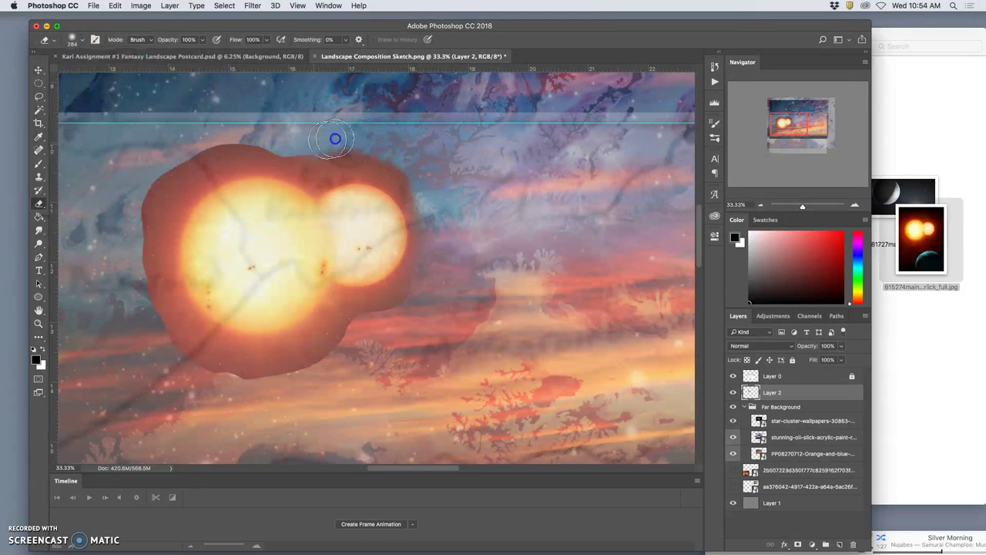
Step: Erase the dark halo around the suns, cleaning up the top edge and leftover spots
mouse_move(349, 147)
left_mouse_down()
mouse_move(407, 167)
mouse_move(436, 192)
mouse_move(419, 232)
left_mouse_up()
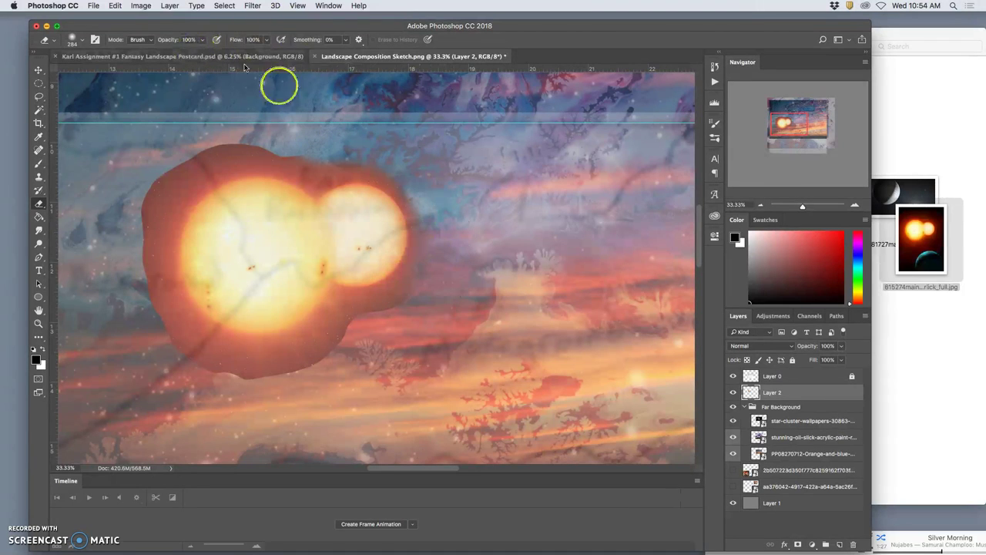
mouse_move(378, 319)
left_mouse_down()
mouse_move(274, 378)
mouse_move(325, 345)
mouse_move(257, 377)
mouse_move(177, 363)
mouse_move(226, 376)
mouse_move(150, 333)
mouse_move(196, 356)
mouse_move(131, 277)
mouse_move(171, 333)
mouse_move(139, 284)
mouse_move(136, 214)
mouse_move(140, 288)
mouse_move(153, 173)
mouse_move(236, 145)
left_mouse_up()
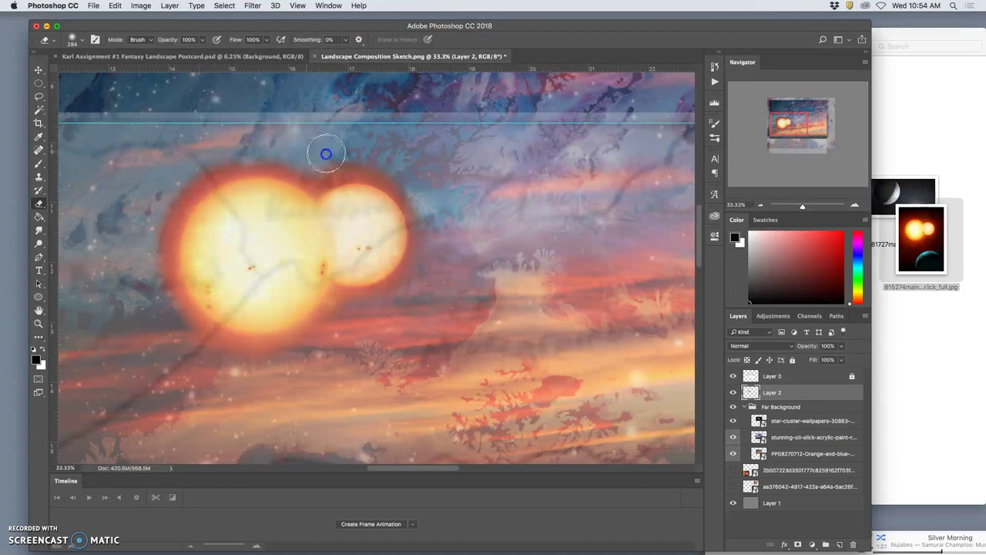
left_click_drag(327, 151, 357, 149)
left_click(337, 155)
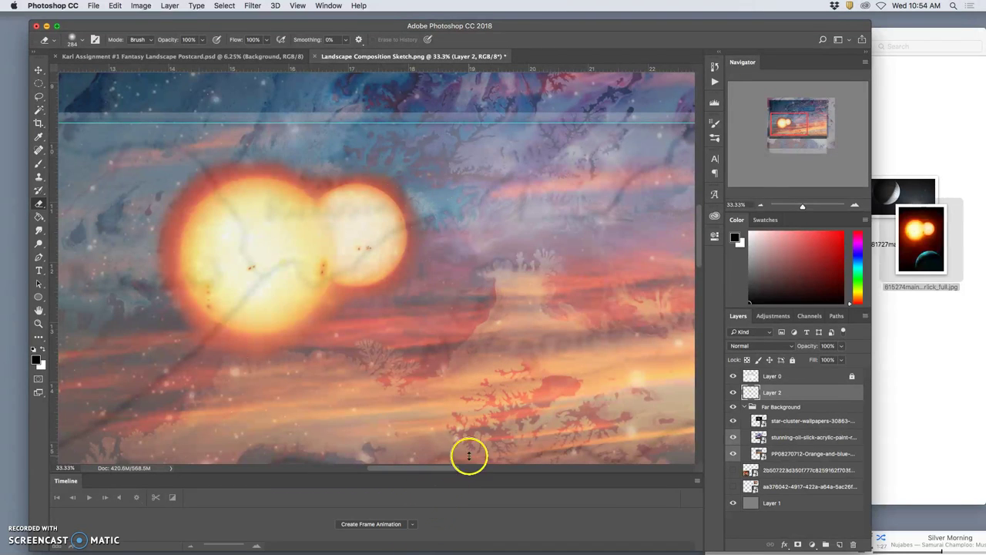
Step: Hide the sketch overlay, zoom out, and erase a leftover spot above the suns
left_click(733, 376)
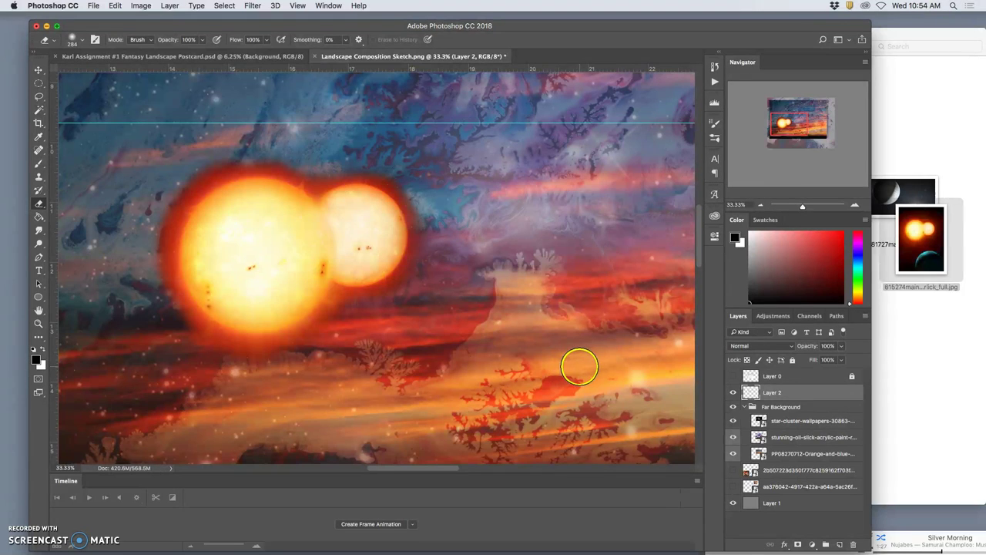
key("super+minus")
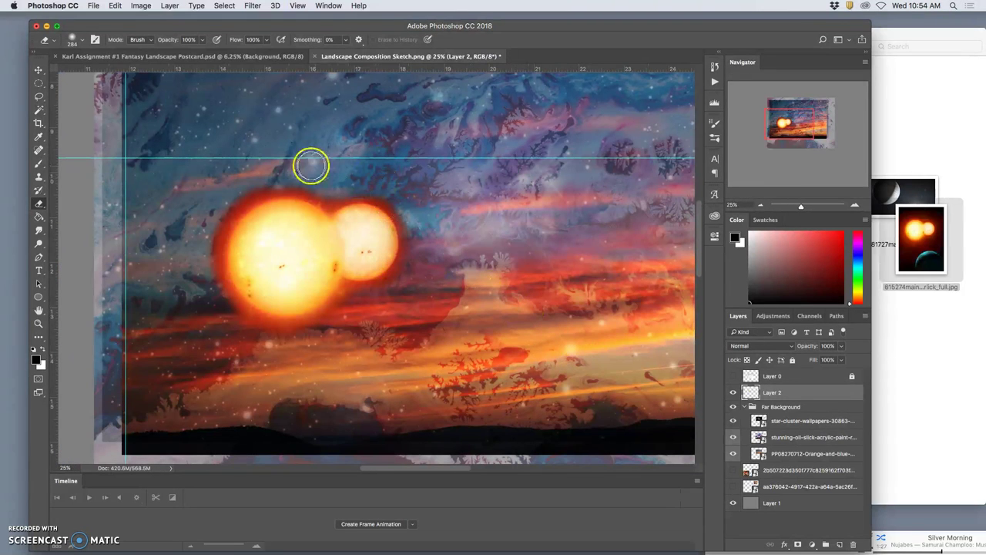
left_click(273, 180)
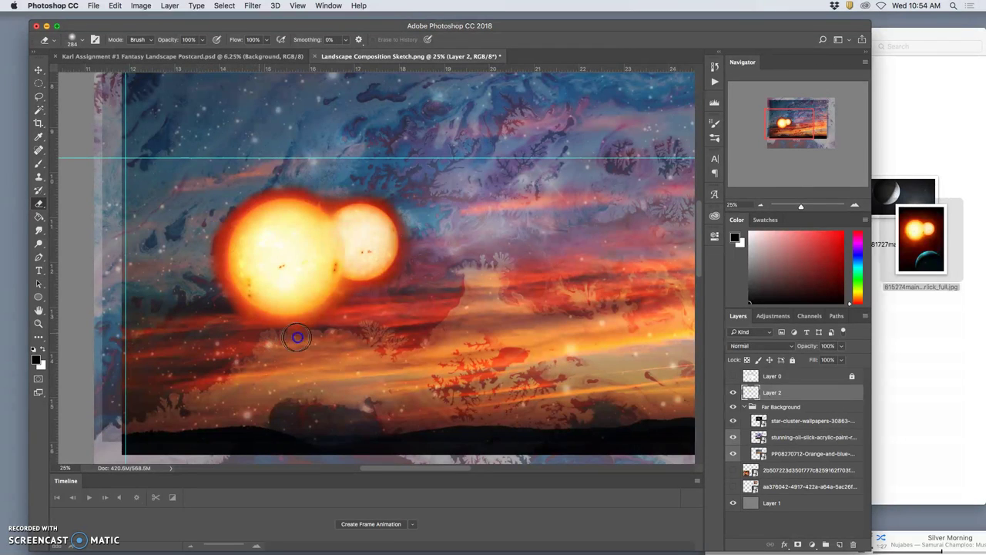
Step: Lower the sun layer to 84% opacity, soften its left glow edge, and zoom out
left_click(840, 347)
mouse_move(842, 360)
left_mouse_down()
mouse_move(816, 360)
mouse_move(834, 359)
left_mouse_up()
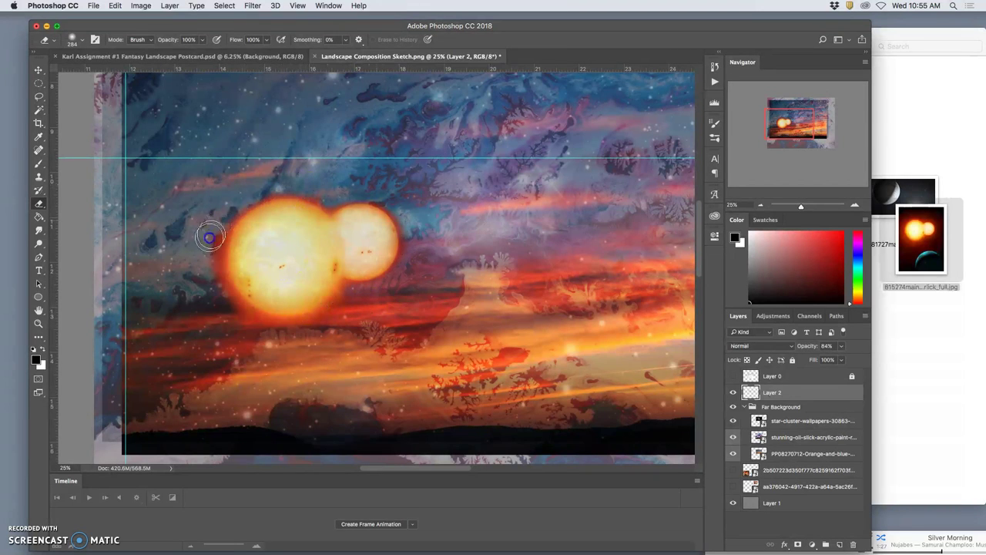
mouse_move(228, 207)
left_mouse_down()
mouse_move(205, 239)
mouse_move(217, 221)
mouse_move(202, 289)
mouse_move(226, 339)
mouse_move(238, 323)
mouse_move(339, 306)
mouse_move(412, 330)
mouse_move(489, 314)
left_mouse_up()
key("super+minus")
key("super+minus")
key("super+minus")
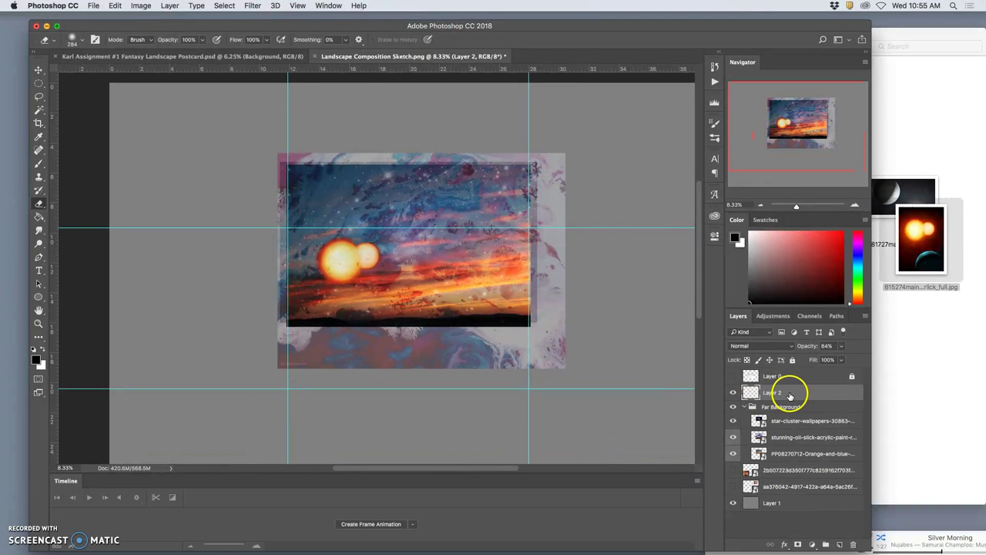
Step: Move Layer 2 into the Far Background group and toggle each layer inside it off and on
left_click_drag(790, 394, 791, 412)
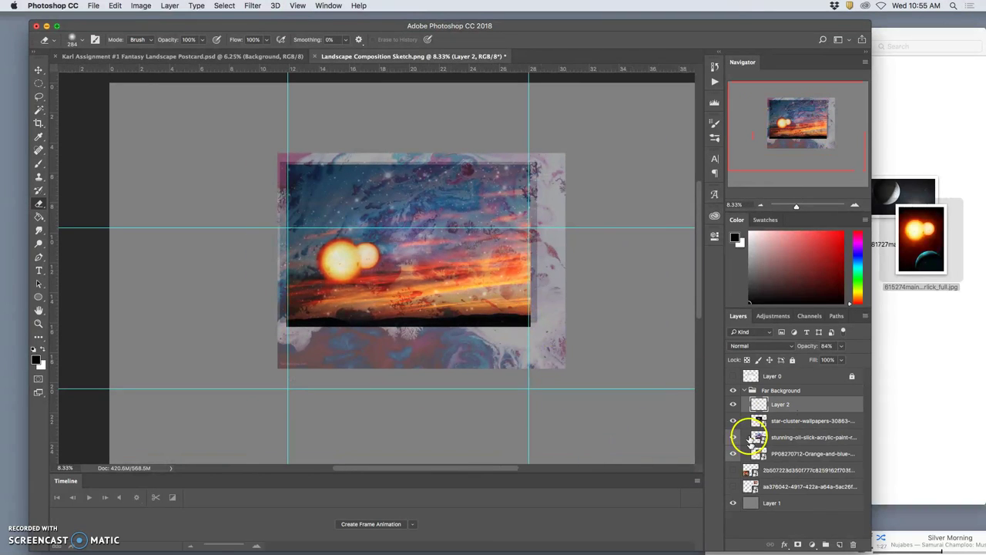
left_click(734, 405)
left_click(732, 420)
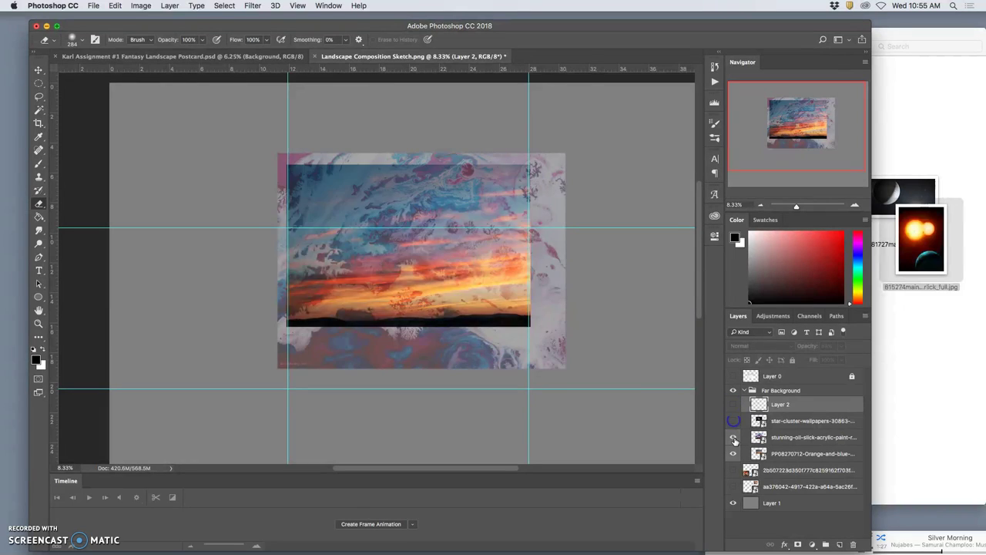
left_click(733, 437)
left_click(734, 454)
left_click(734, 453)
left_click(733, 437)
left_click(735, 421)
left_click(733, 404)
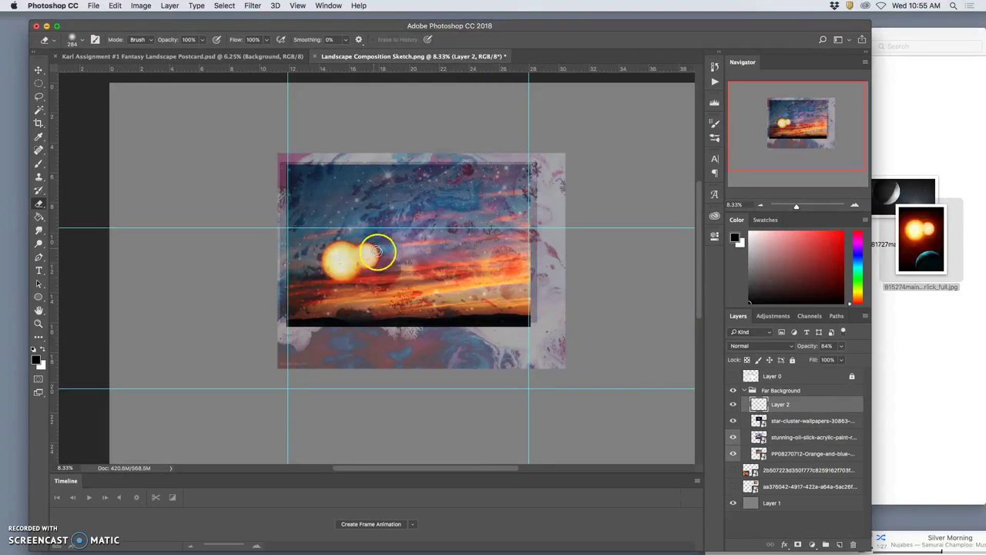
Step: Move Layer 2 below the star-cluster layer and collapse the Far Background group
left_click_drag(781, 404, 786, 440)
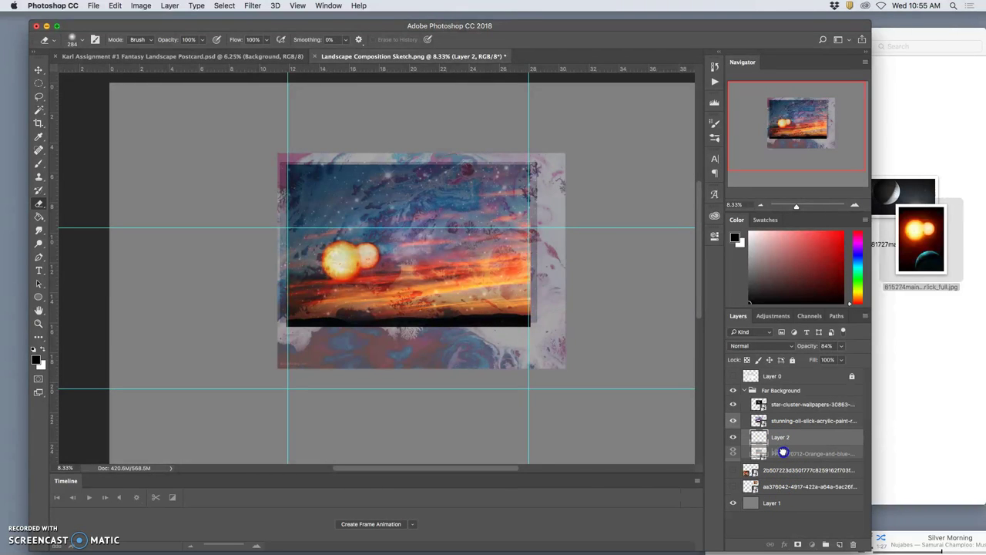
left_click_drag(781, 404, 783, 405)
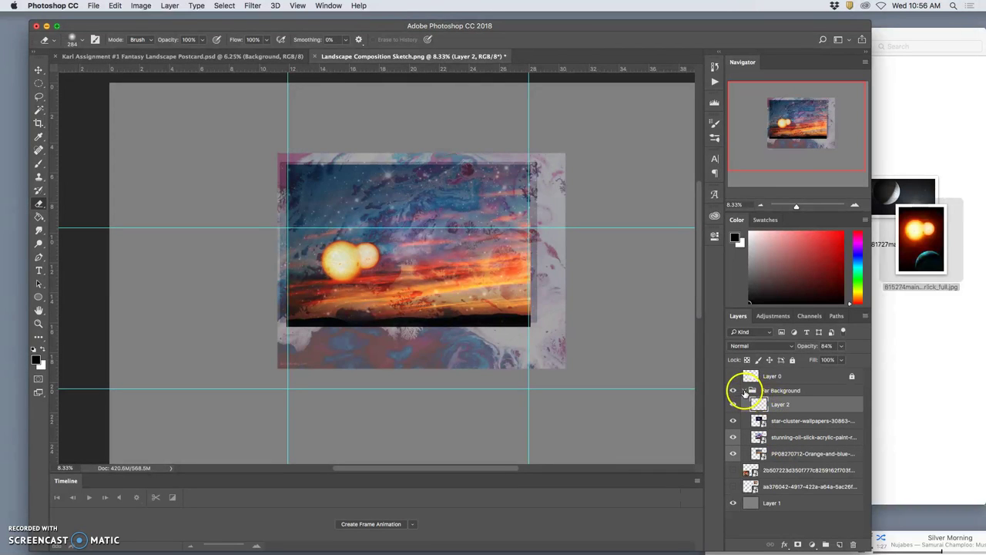
left_click(744, 391)
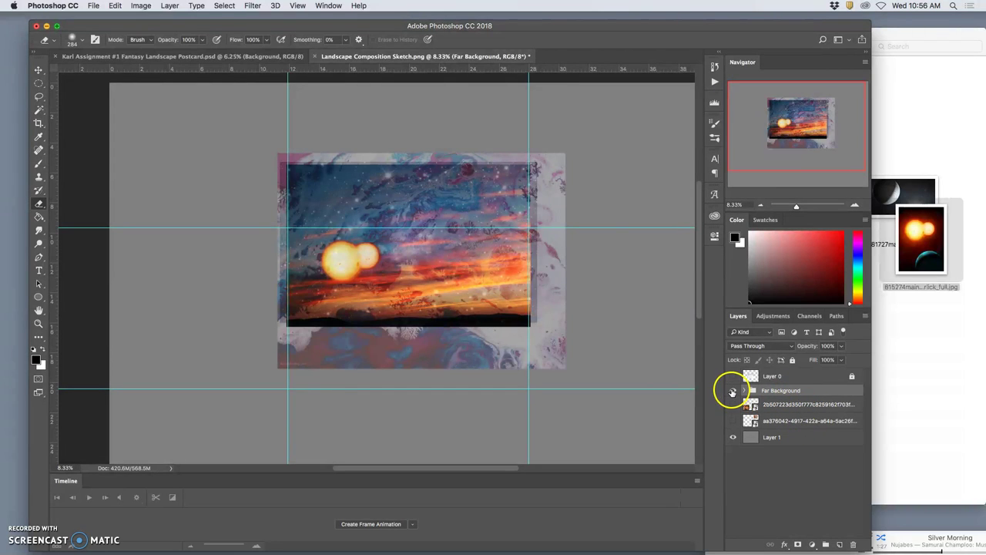
Step: Hide the Far Background group, show the sketch layer, and return Finder to Assignment #1
left_click(732, 390)
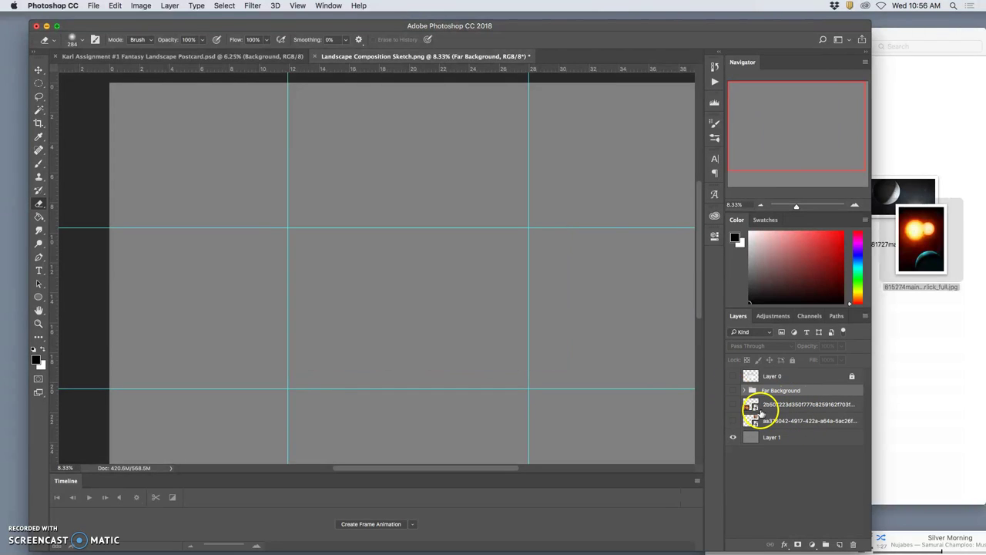
left_click(733, 376)
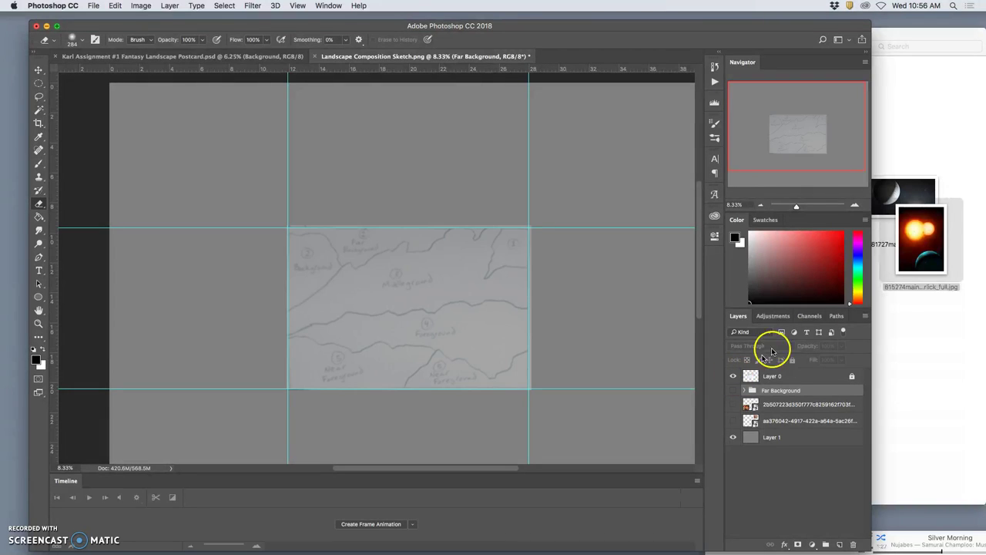
left_click(909, 319)
left_click(463, 46)
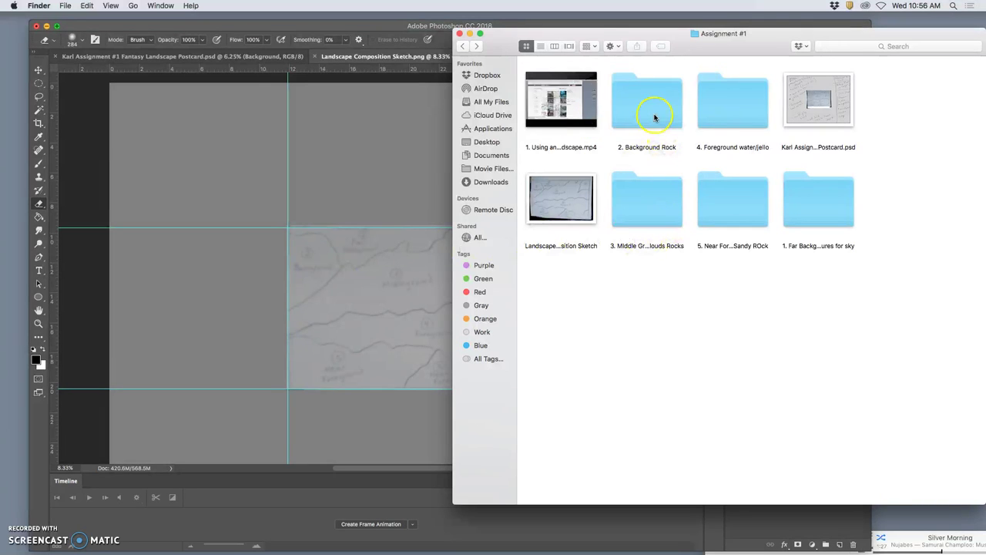
Step: Open the 2. Background Rock folder and drag the dark-over-trail-ridge jpg onto the canvas
left_click(328, 273)
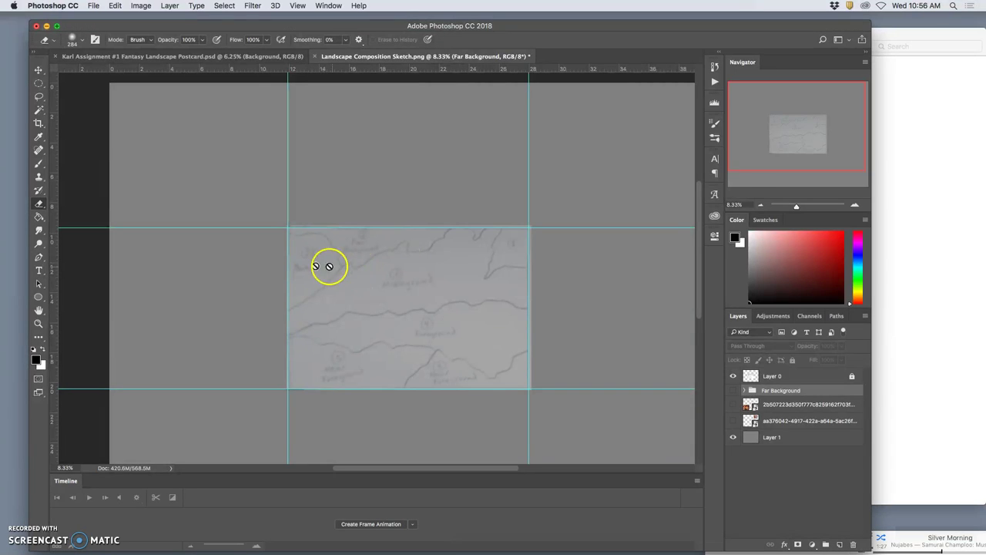
left_click(875, 199)
left_click(644, 116)
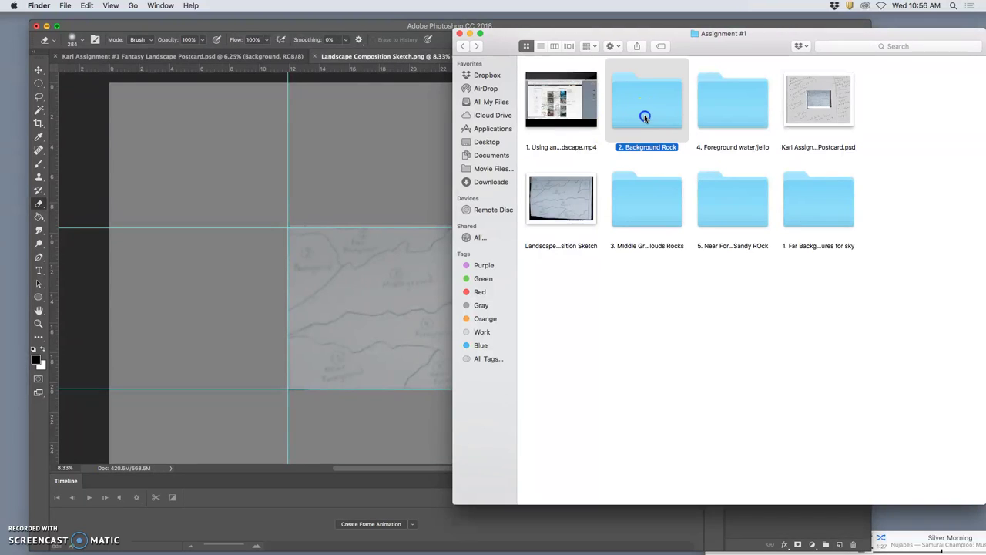
double_click(651, 121)
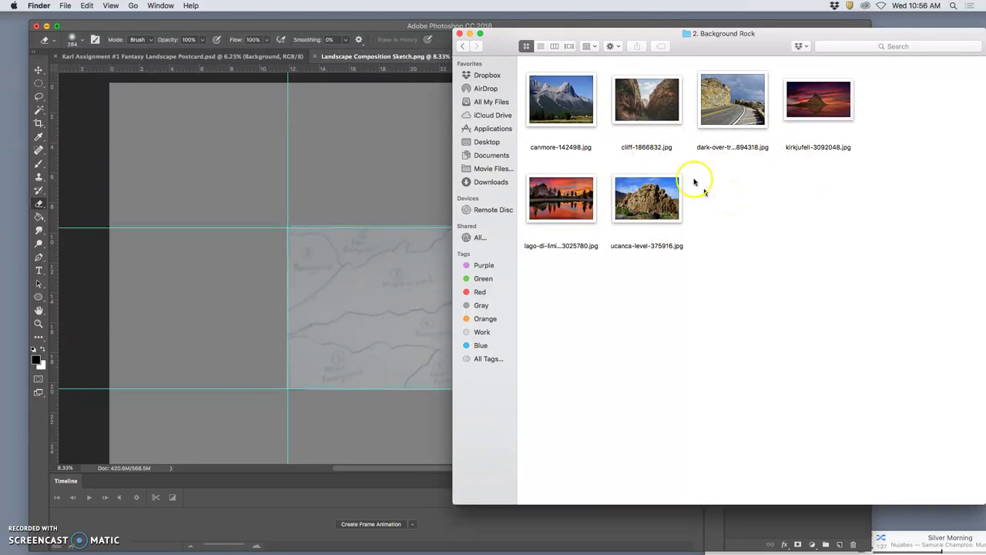
left_click(719, 107)
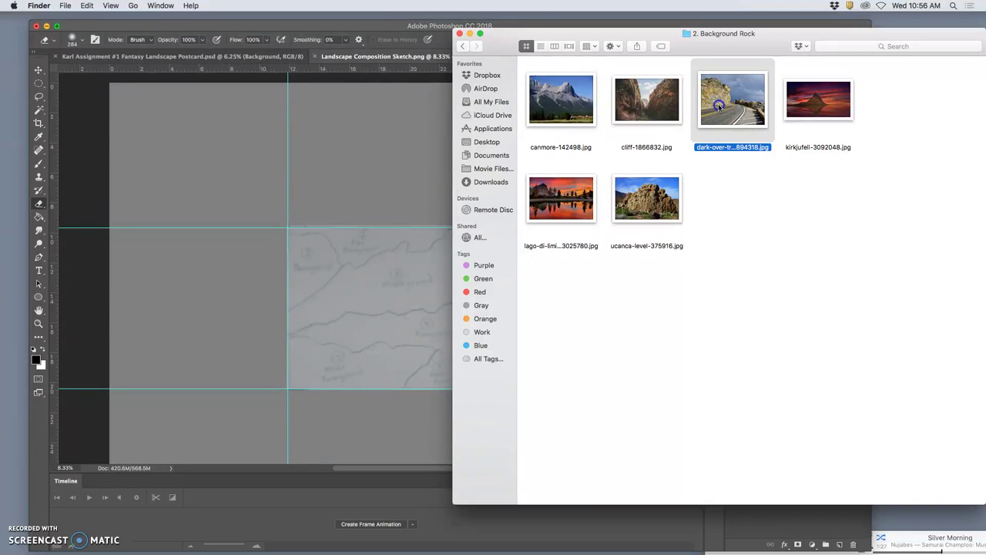
left_click_drag(719, 107, 300, 266)
left_click_drag(724, 94, 308, 238)
Step: Move the road photo left over the sketch, narrow it from the right, and warp its upper-left corner
left_click(383, 251)
left_click_drag(378, 248, 340, 253)
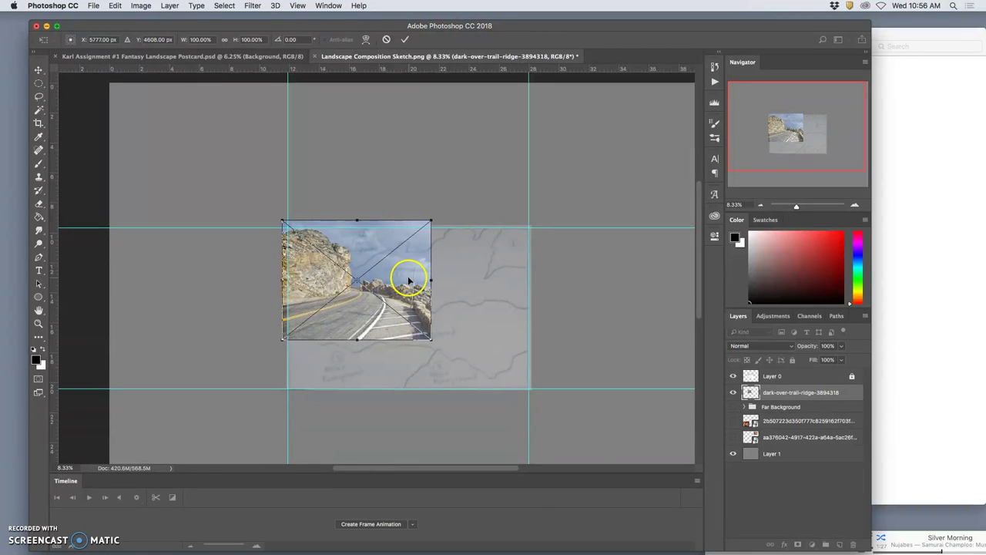
key("super+equal")
key("super+equal")
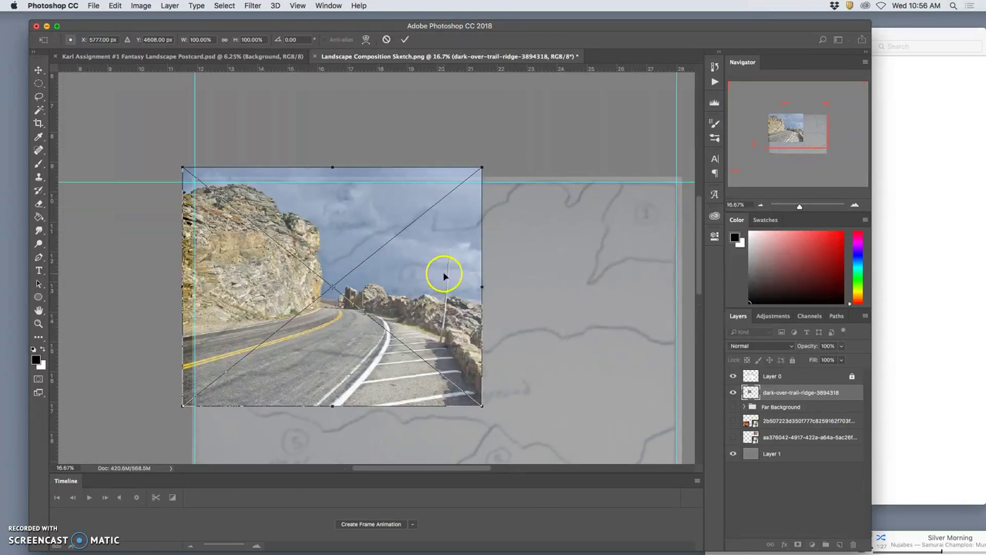
mouse_move(481, 284)
left_mouse_down()
mouse_move(439, 283)
mouse_move(478, 282)
left_mouse_up()
right_click(331, 241)
left_click(361, 310)
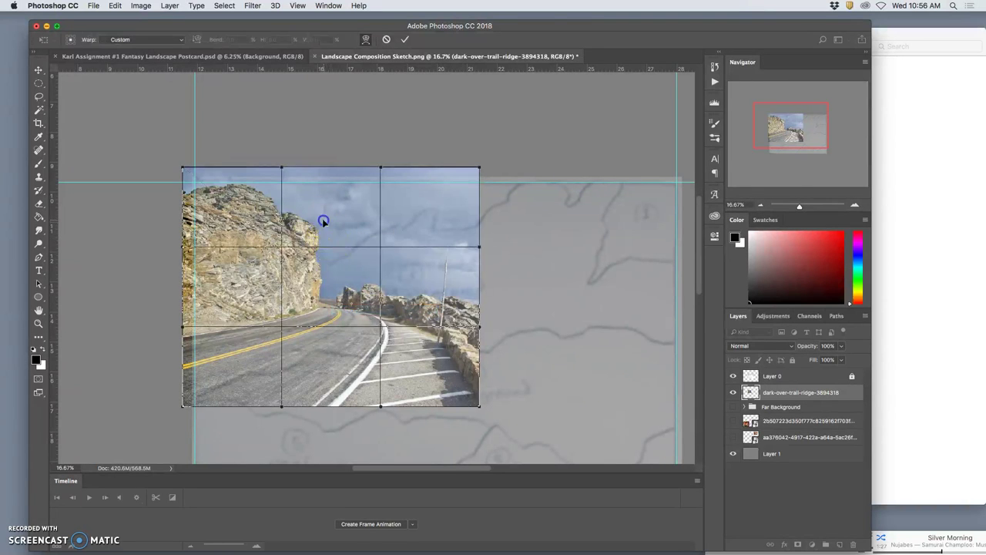
left_click_drag(321, 221, 292, 206)
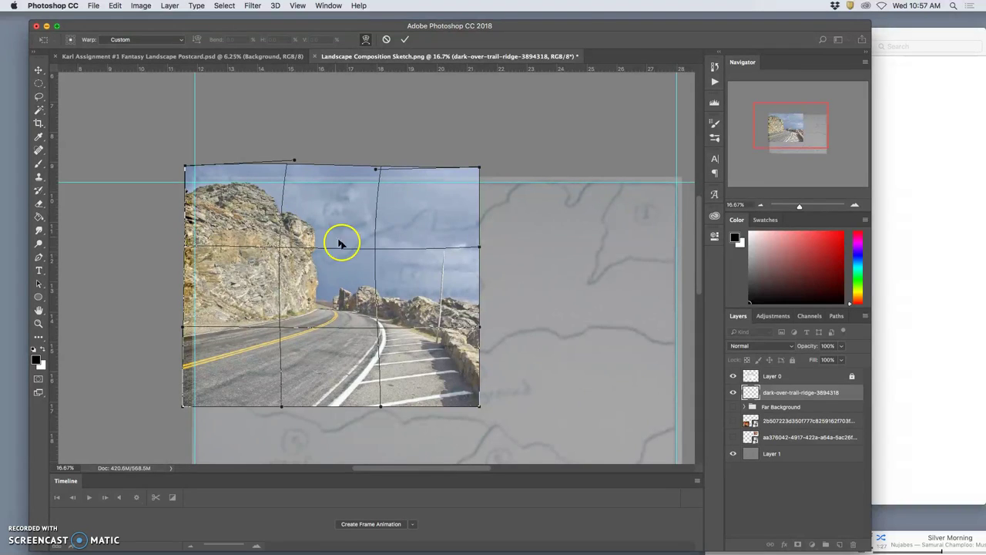
left_click_drag(345, 247, 349, 266)
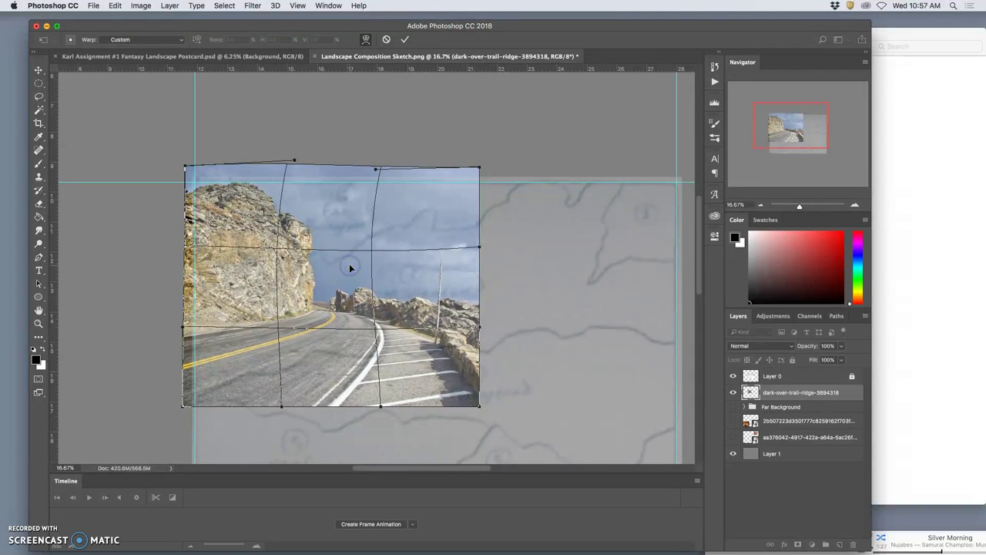
key("Return")
Step: Rasterize the road photo layer via the Eraser prompt and nudge it slightly right and down
key("e")
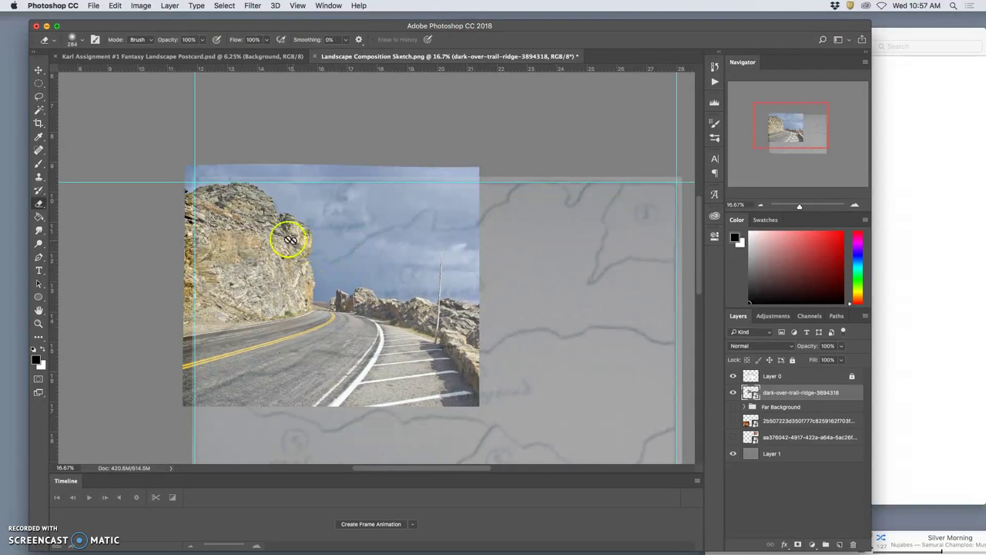
left_click(286, 239)
left_click(567, 191)
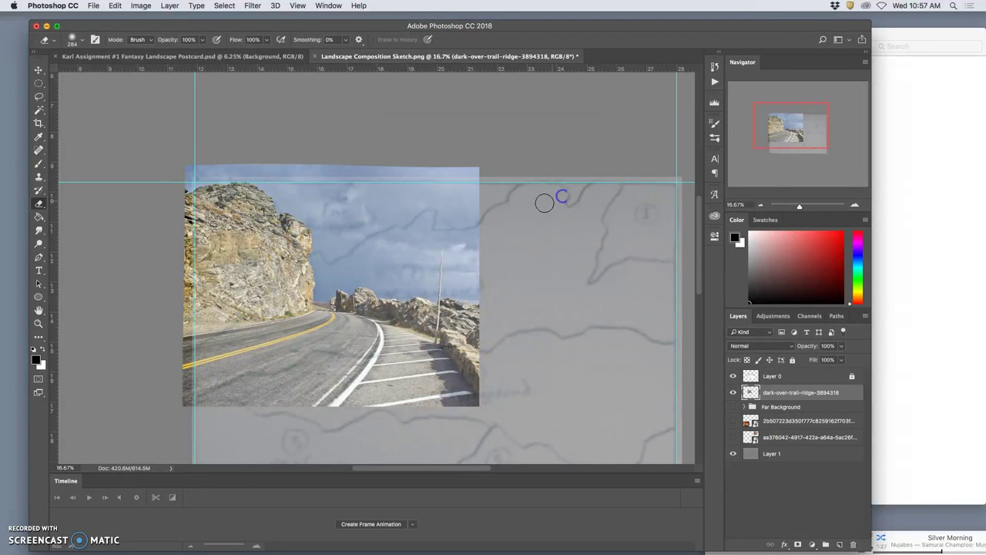
left_click(38, 71)
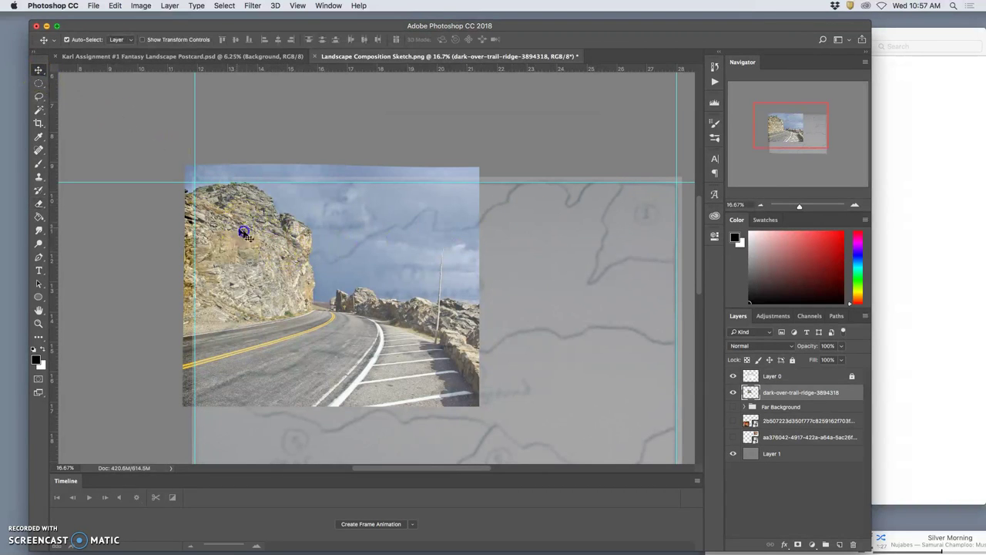
mouse_move(250, 234)
left_mouse_down()
mouse_move(314, 271)
mouse_move(231, 230)
mouse_move(244, 236)
left_mouse_up()
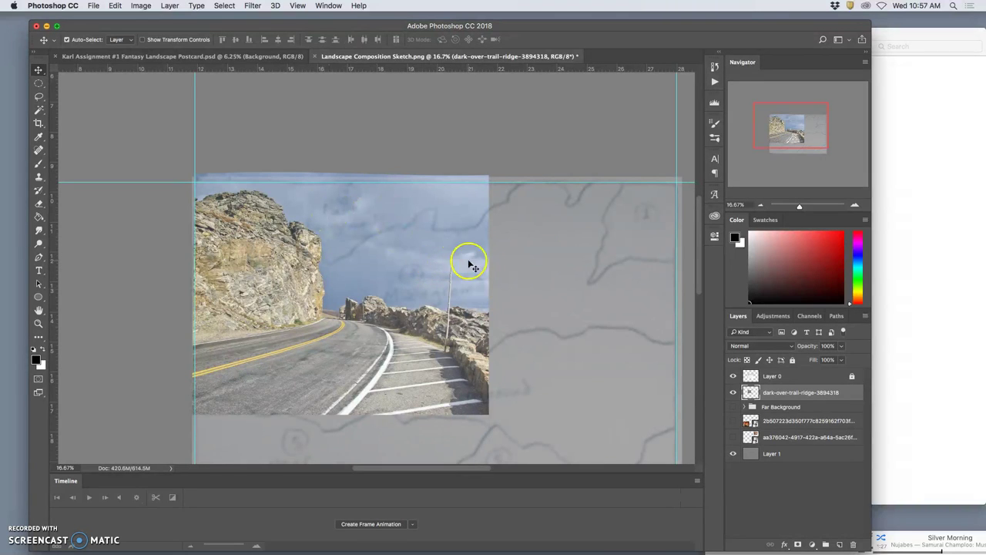
left_click(734, 407)
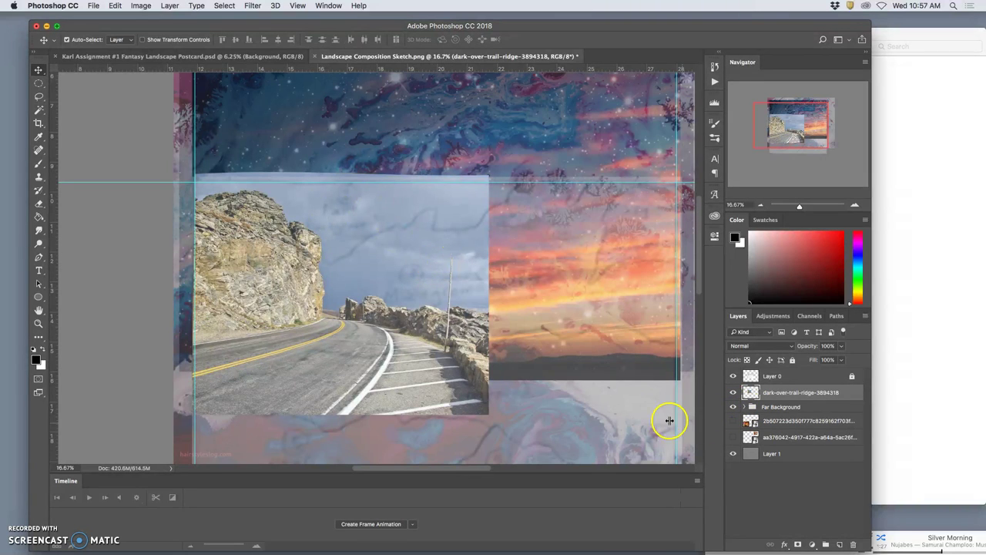
left_click(733, 406)
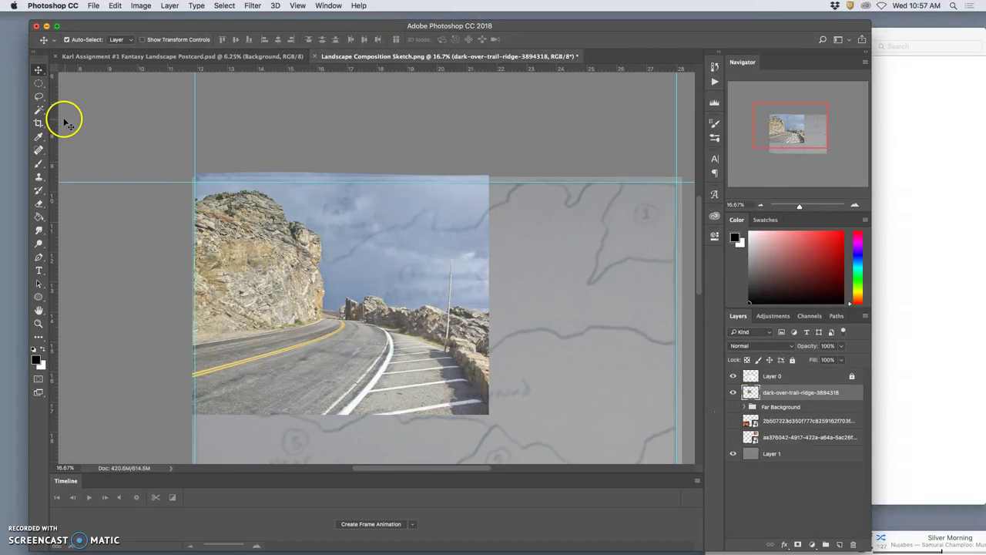
Step: Lasso the cliff onto its own Layer 3 and move the original road photo into Far Background
left_click(39, 97)
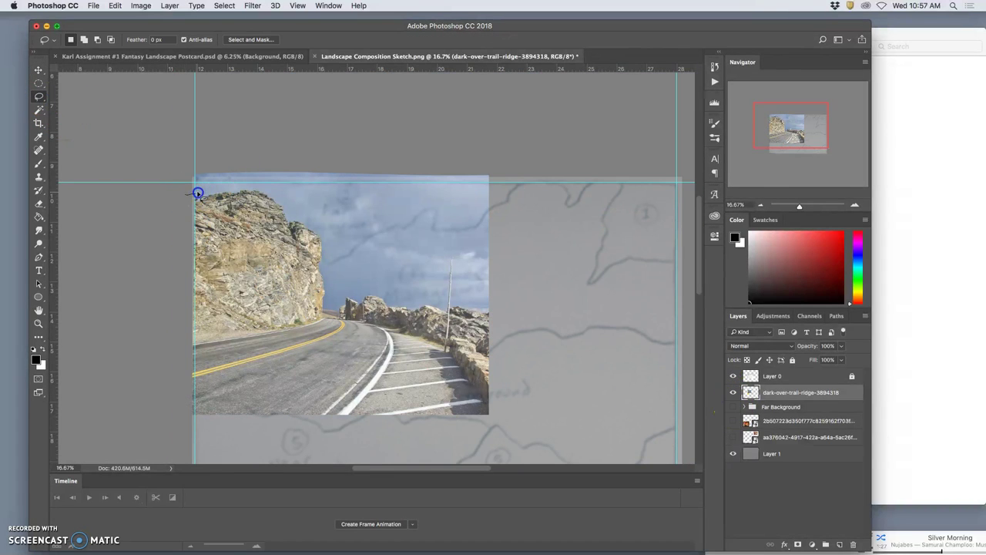
left_click_drag(201, 191, 225, 186)
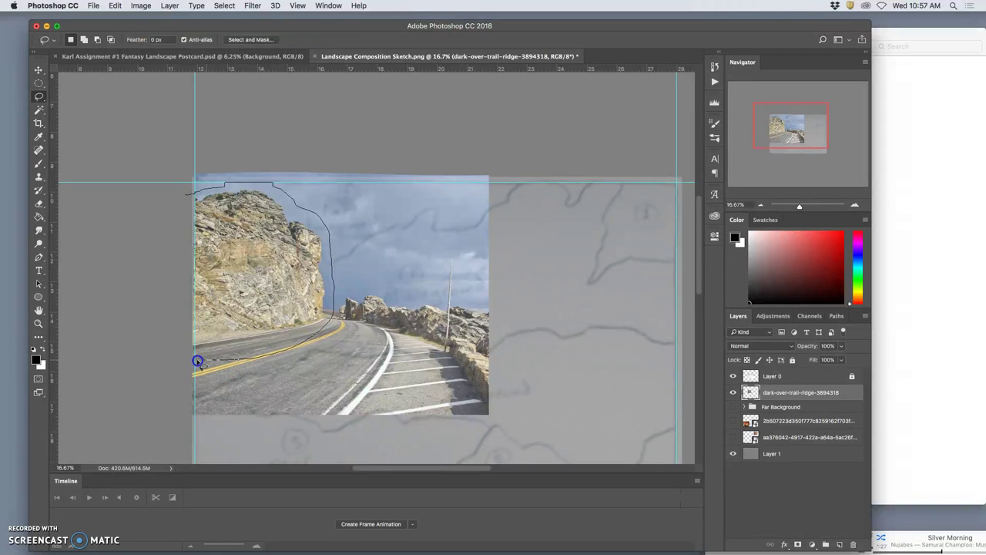
left_click_drag(159, 279, 188, 194)
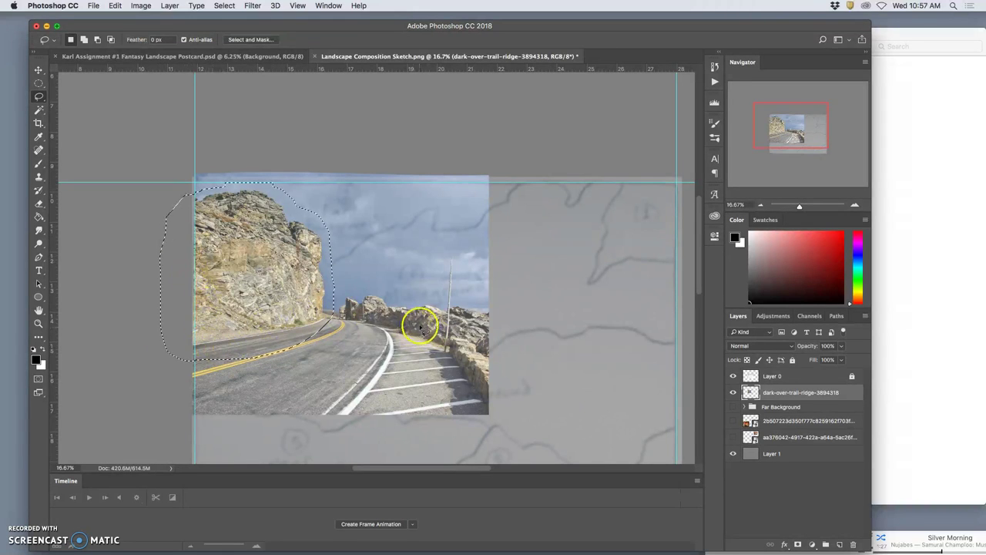
key("ctrl+j")
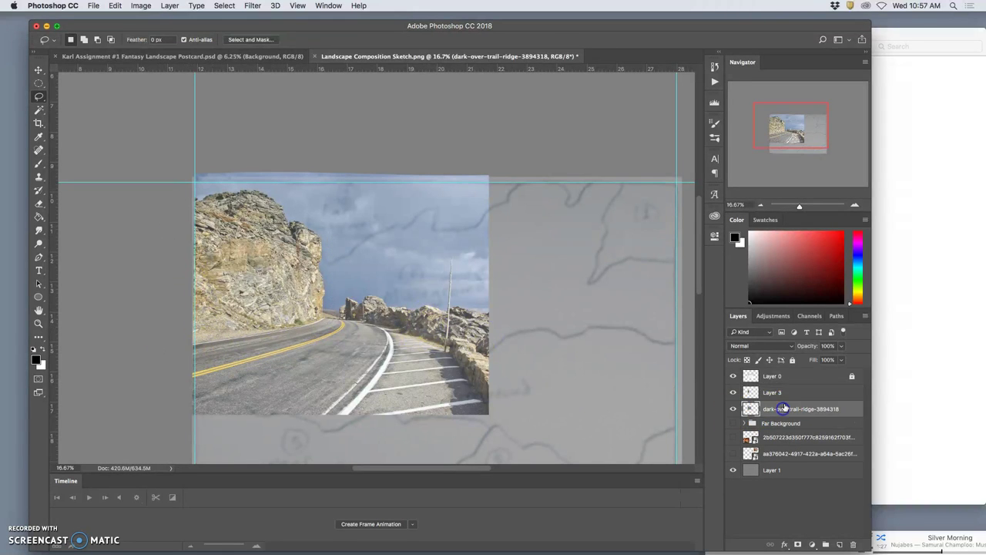
left_click_drag(775, 408, 780, 406)
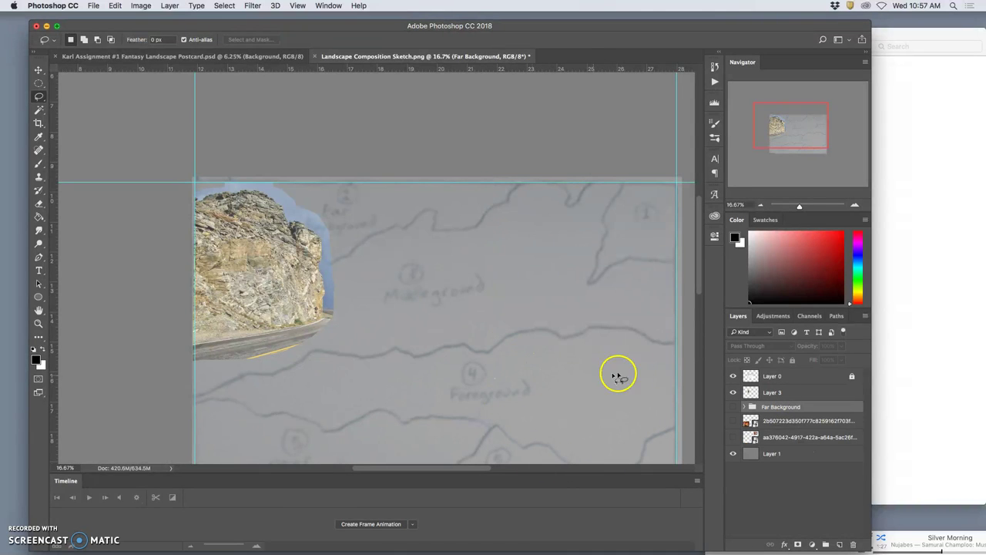
Step: Show the Far Background group, make the cliff Layer 3 active, and bring the cliff into view
left_click(734, 407)
left_click(763, 391)
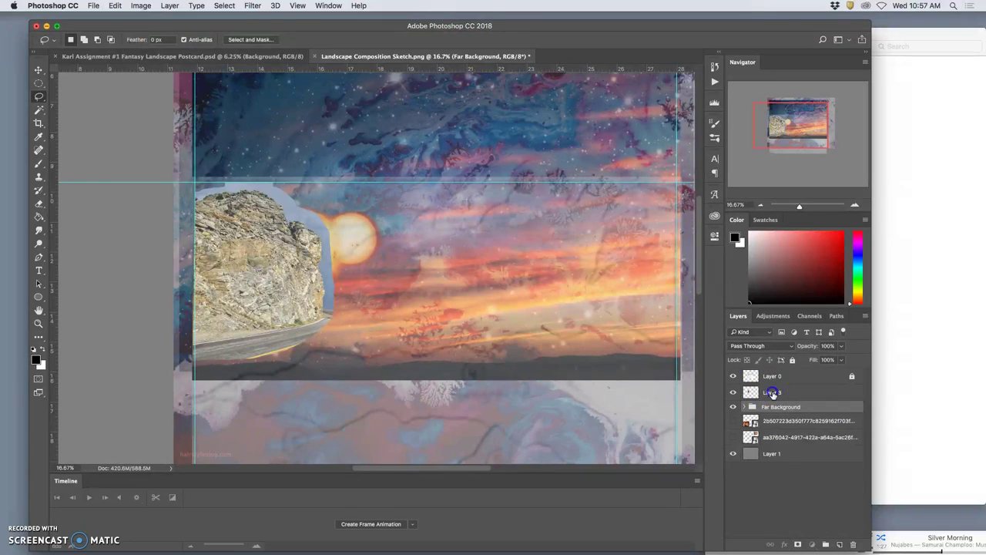
scroll(307, 233, "up", 3)
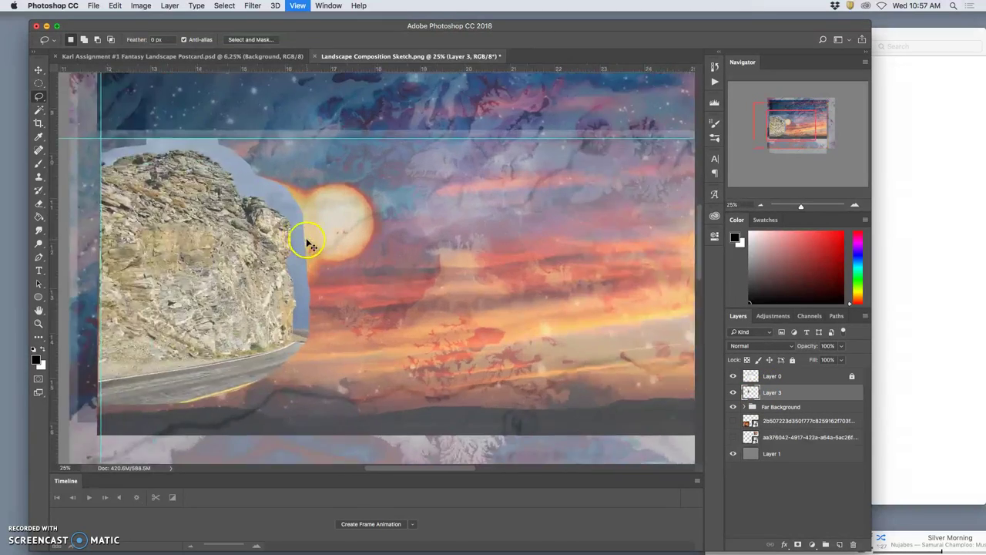
left_click_drag(259, 252, 716, 388)
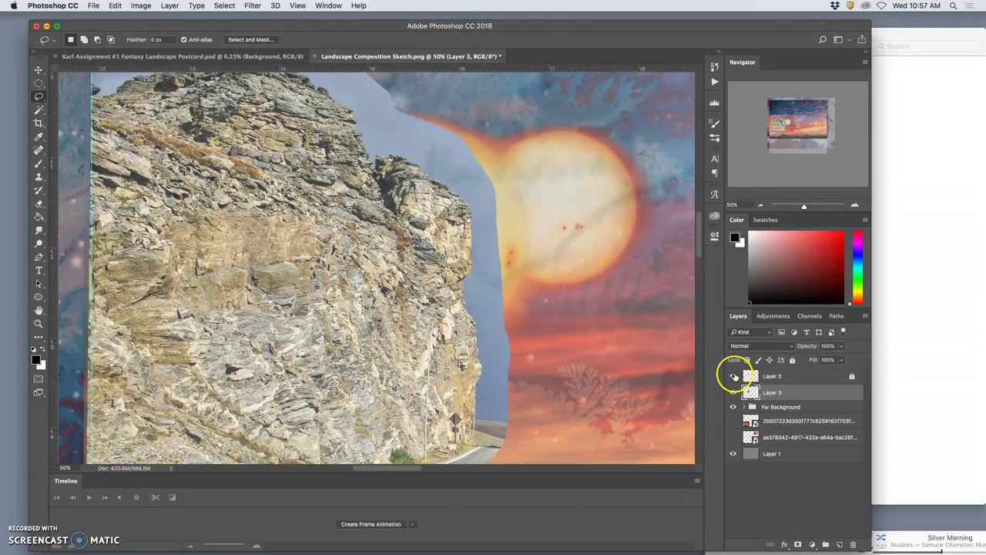
mouse_move(433, 197)
left_mouse_down()
mouse_move(469, 255)
mouse_move(440, 222)
left_mouse_up()
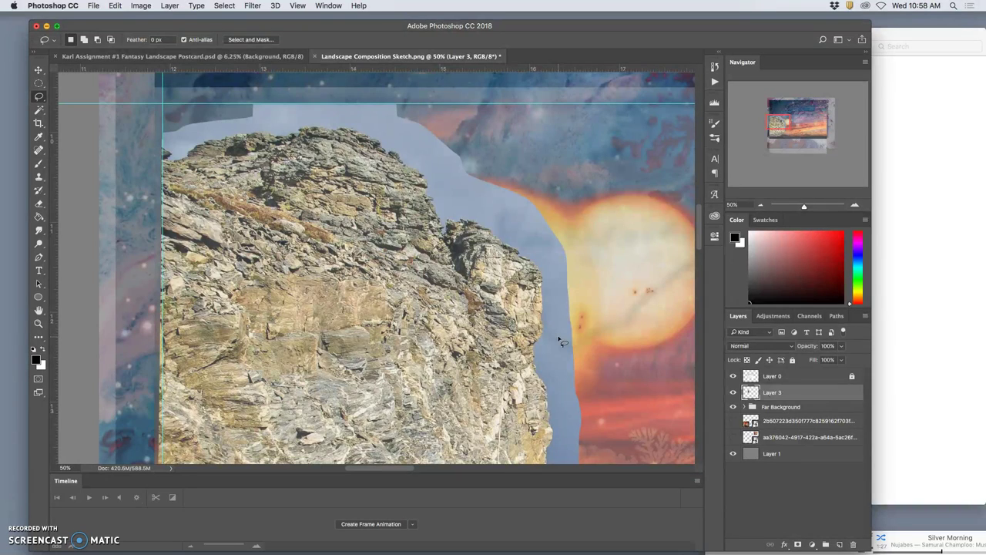
Step: Magic-wand select and delete the blue sky patches around the cliff, then deselect
left_click(39, 110)
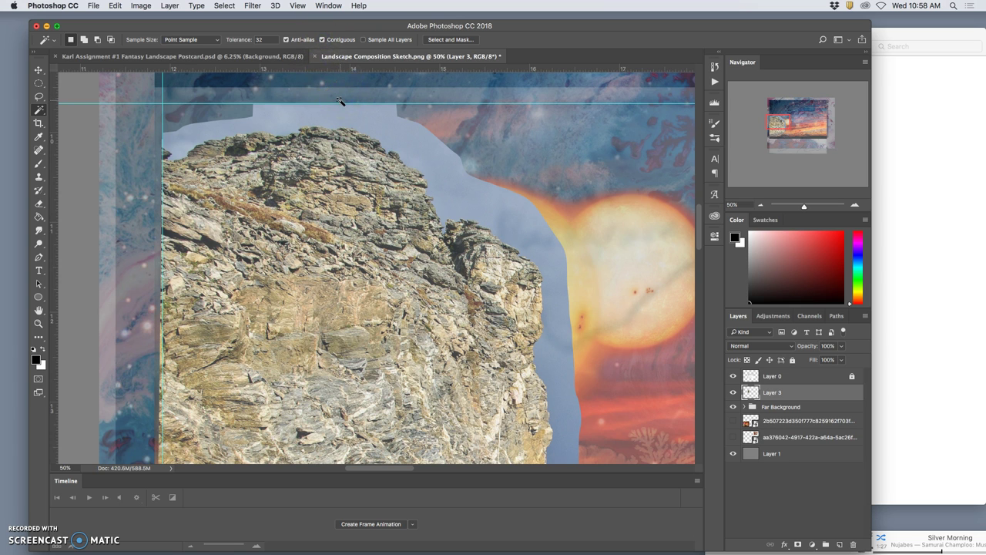
left_click(431, 155)
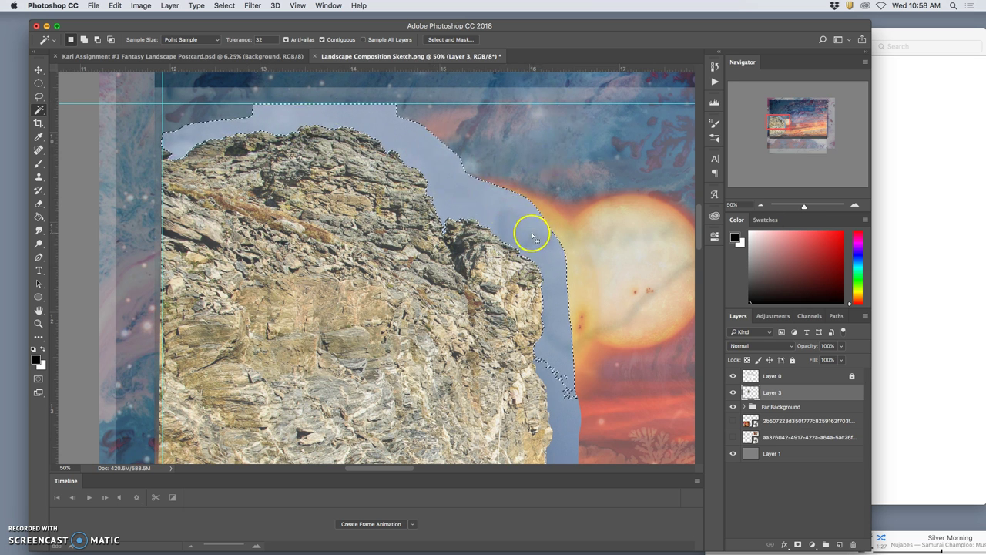
key("Delete")
left_click(558, 398)
left_click_drag(565, 360, 548, 178)
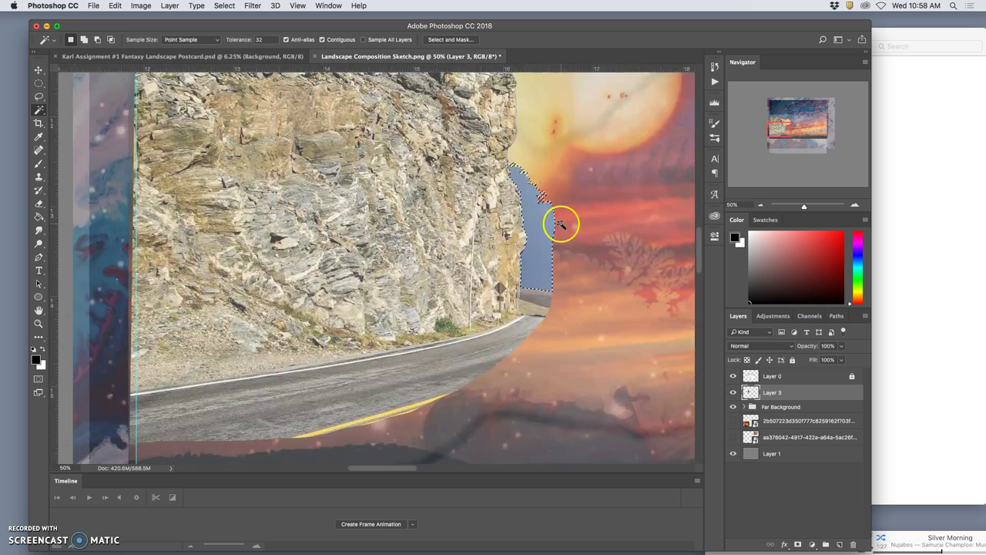
key("Delete")
left_click(537, 294)
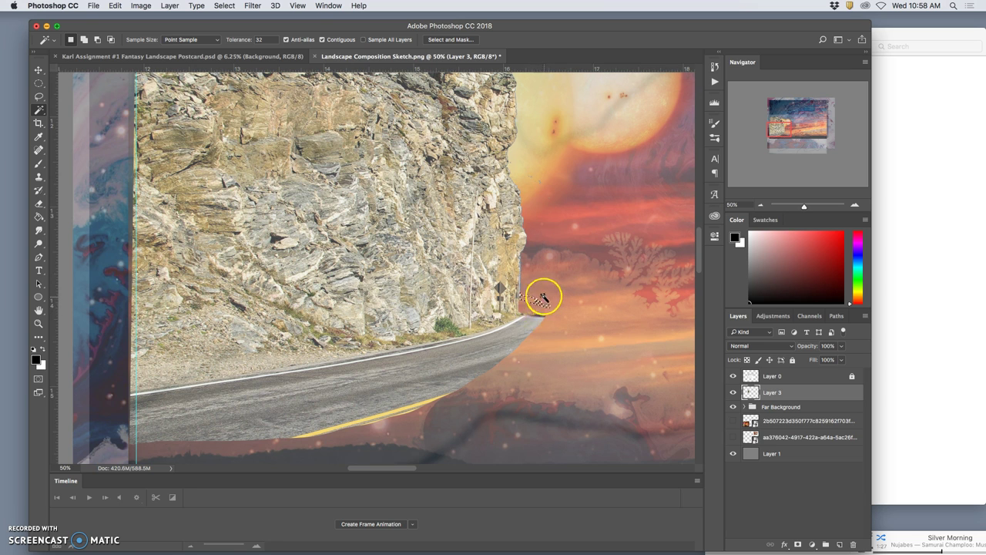
key("super+d")
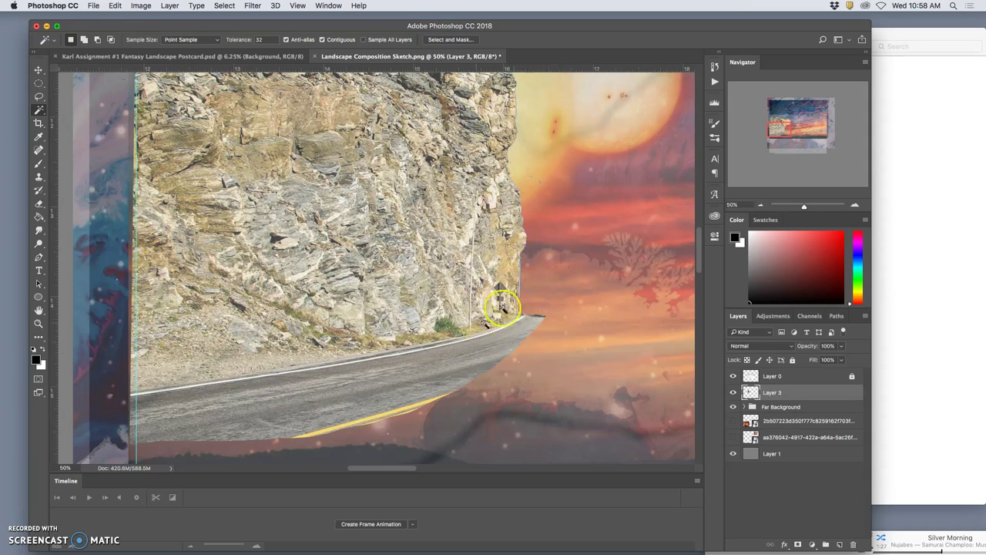
Step: Zoom in closely on the rock edge against the orange sky
key("super+minus")
key("super+minus")
key("super+minus")
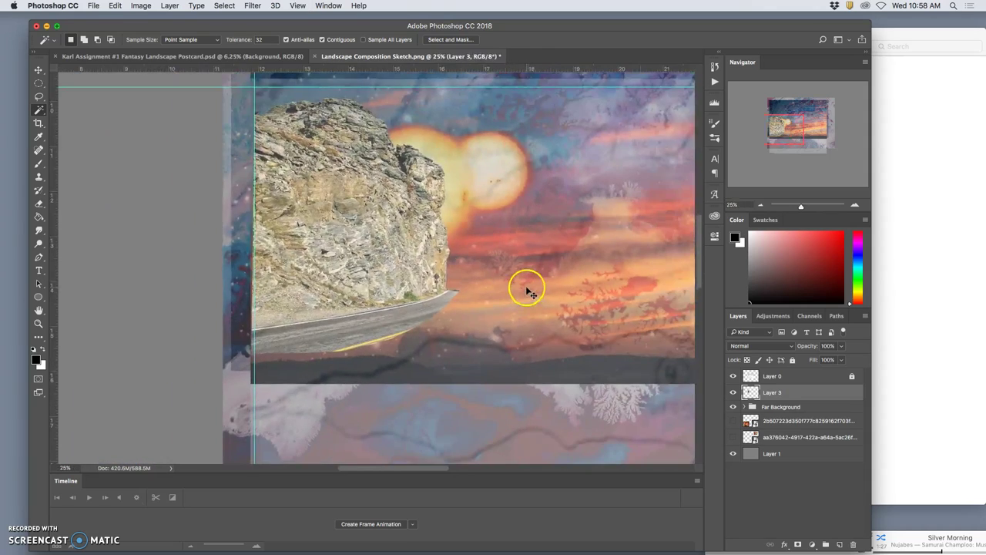
key("super+plus")
key("super+plus")
key("super+plus")
key("super+plus")
key("super+plus")
key("super+plus")
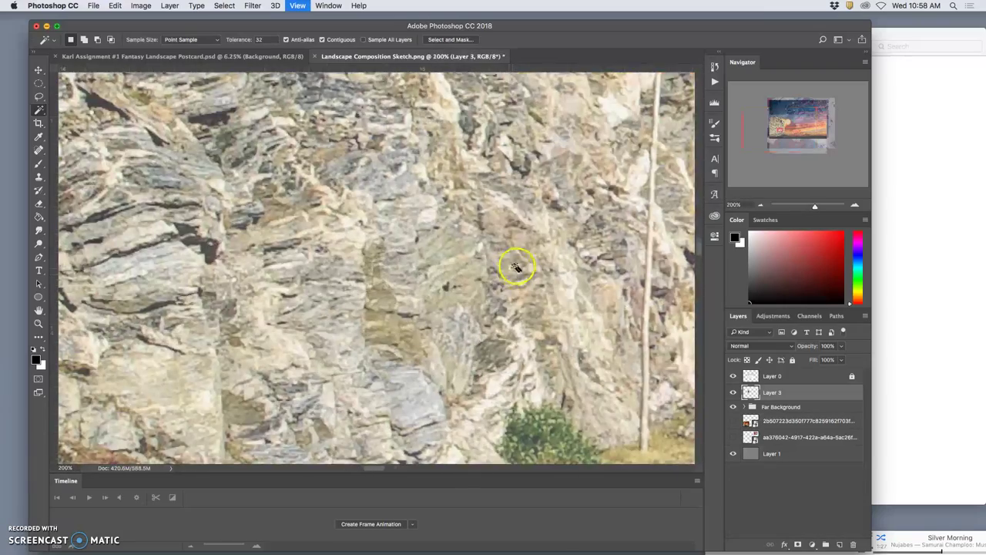
left_click_drag(562, 187, 441, 256)
scroll(441, 257, "up", 5)
scroll(428, 230, "left", 3)
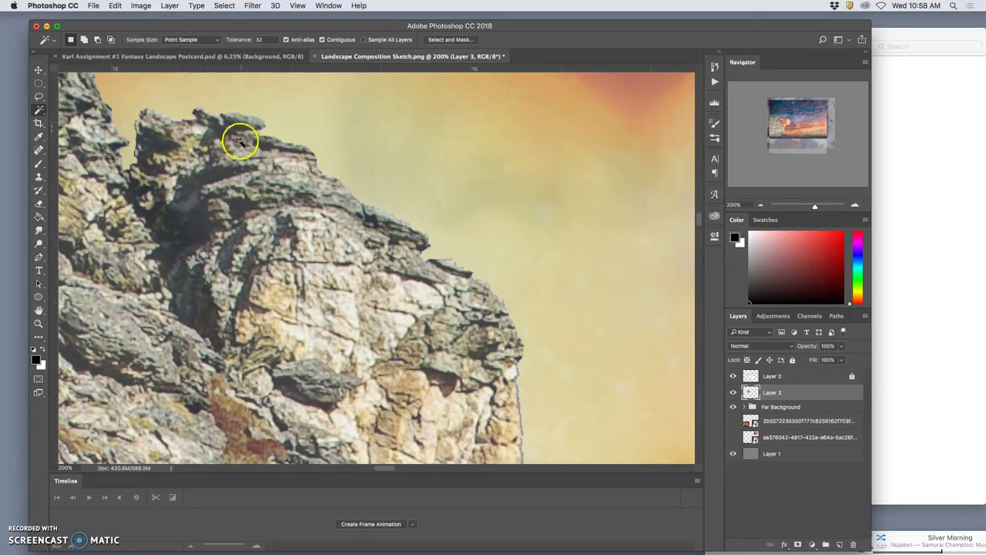
scroll(452, 281, "down", 5)
scroll(452, 280, "right", 4)
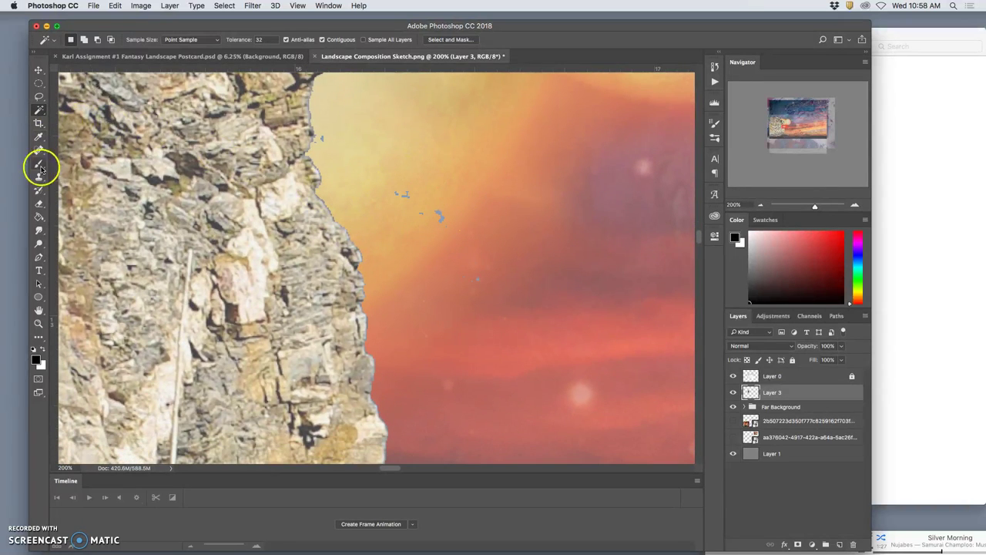
Step: Set a 41 px Eraser and erase the stray blue marks and dark speck in the sky
left_click(39, 203)
left_click(82, 43)
left_click(100, 71)
left_click(406, 196)
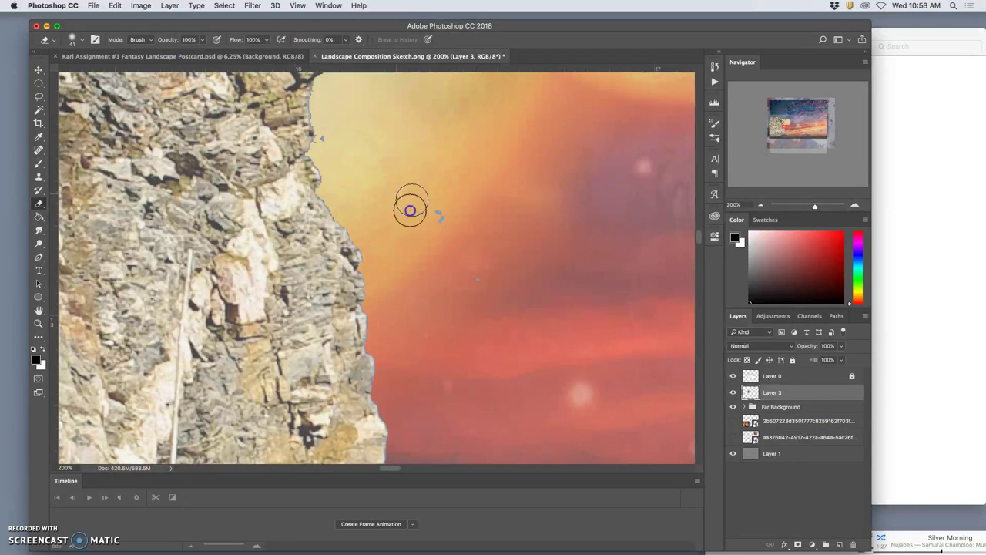
left_click(440, 216)
left_click(418, 273)
left_click(472, 282)
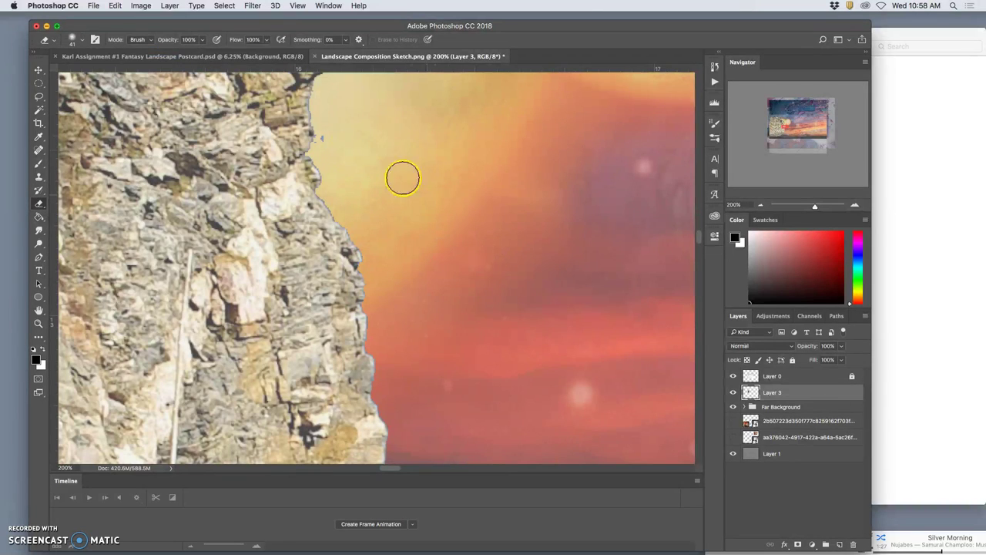
left_click(321, 134)
Step: Wipe the thin blue fringe off the cliff edge and erase nearby dark specks
scroll(416, 203, "down", 10)
left_click(358, 260)
mouse_move(357, 239)
left_mouse_down()
mouse_move(355, 163)
mouse_move(358, 175)
mouse_move(361, 140)
left_mouse_up()
mouse_move(447, 287)
left_mouse_down()
mouse_move(476, 306)
mouse_move(454, 342)
mouse_move(395, 272)
mouse_move(389, 296)
mouse_move(375, 270)
mouse_move(352, 315)
left_mouse_up()
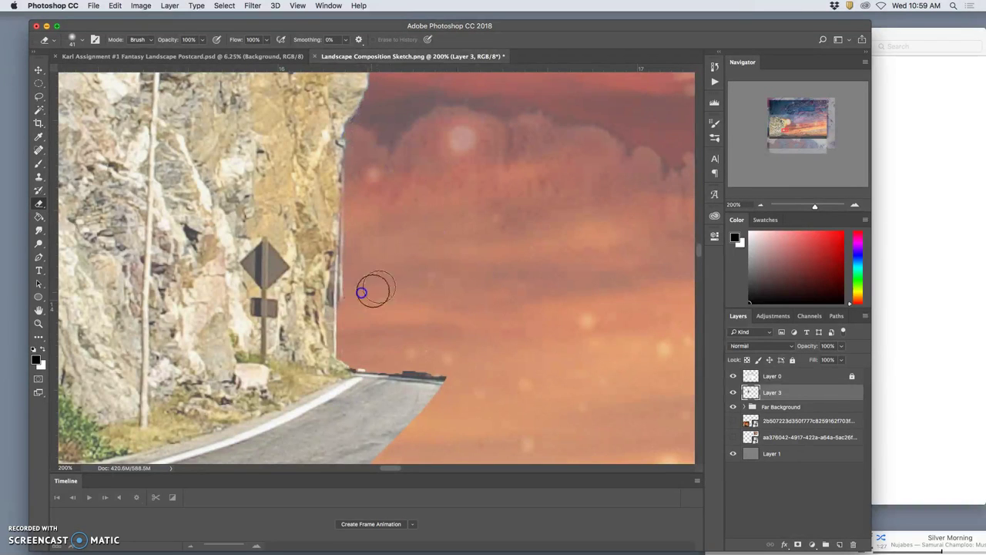
scroll(436, 250, "down", 5)
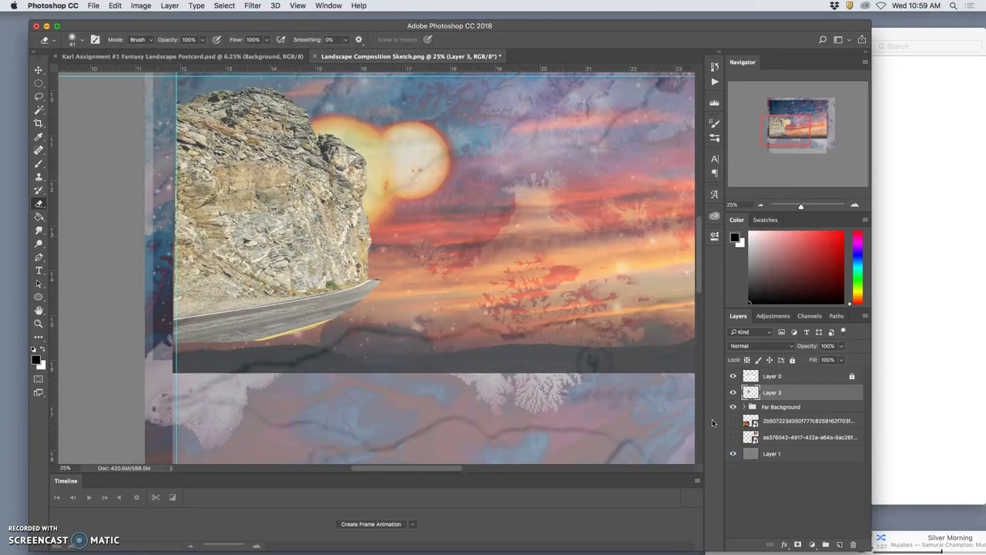
Step: Tag Layer 3 violet and rename it Background Rock
mouse_move(738, 404)
left_mouse_down()
mouse_move(775, 396)
mouse_move(746, 396)
left_mouse_up()
right_click(736, 390)
left_click(761, 473)
double_click(774, 393)
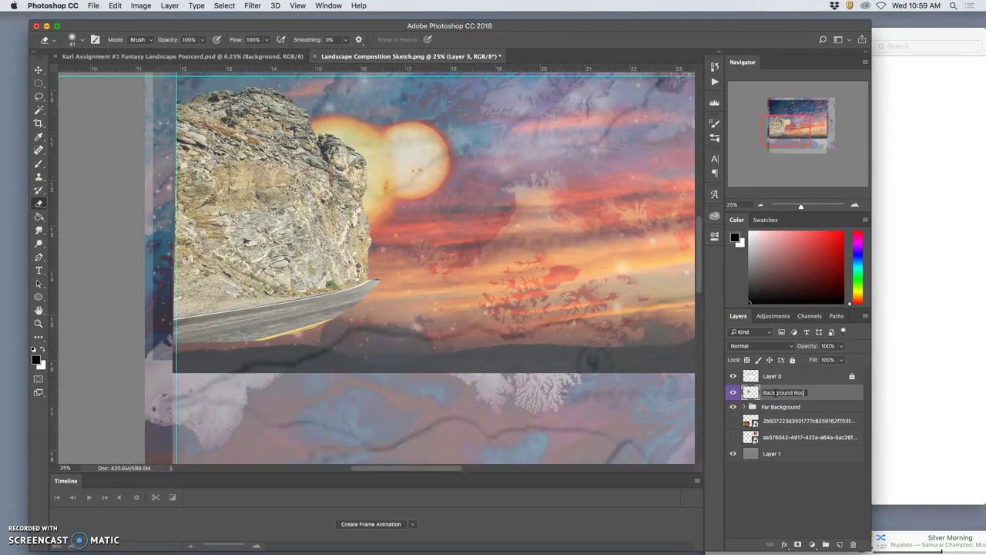
left_click(817, 394)
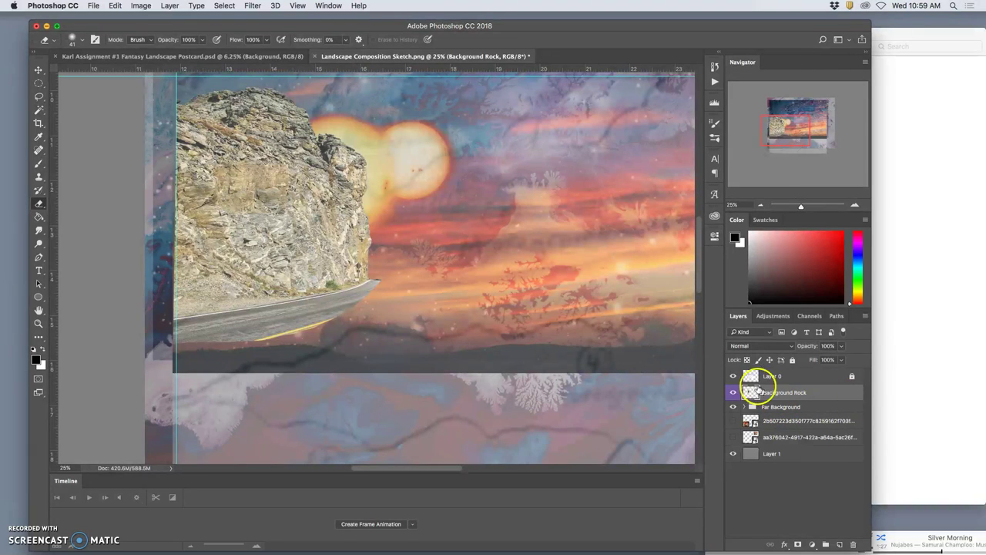
Step: Duplicate the Layer 0 sketch layer and zoom out to the whole document
left_click(733, 376)
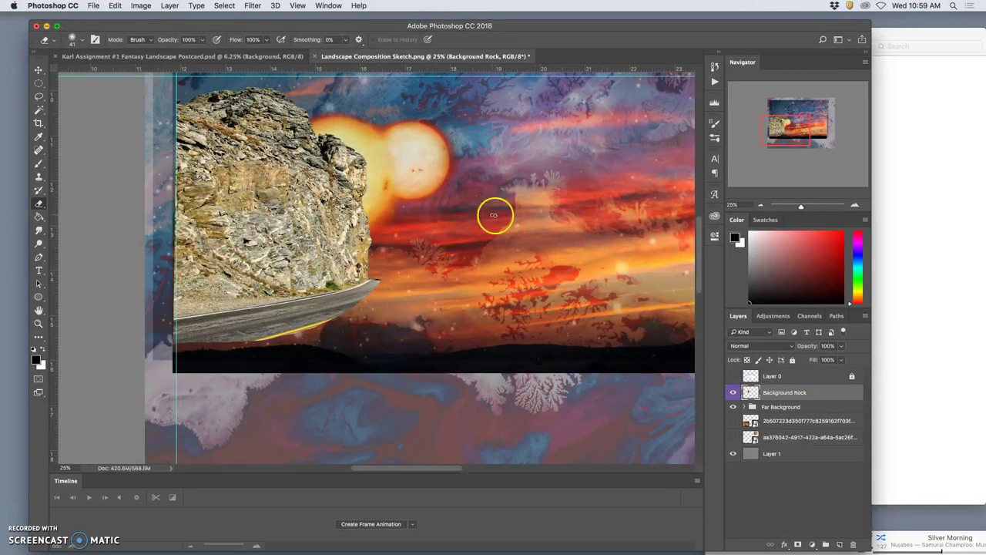
scroll(497, 216, "right", 3)
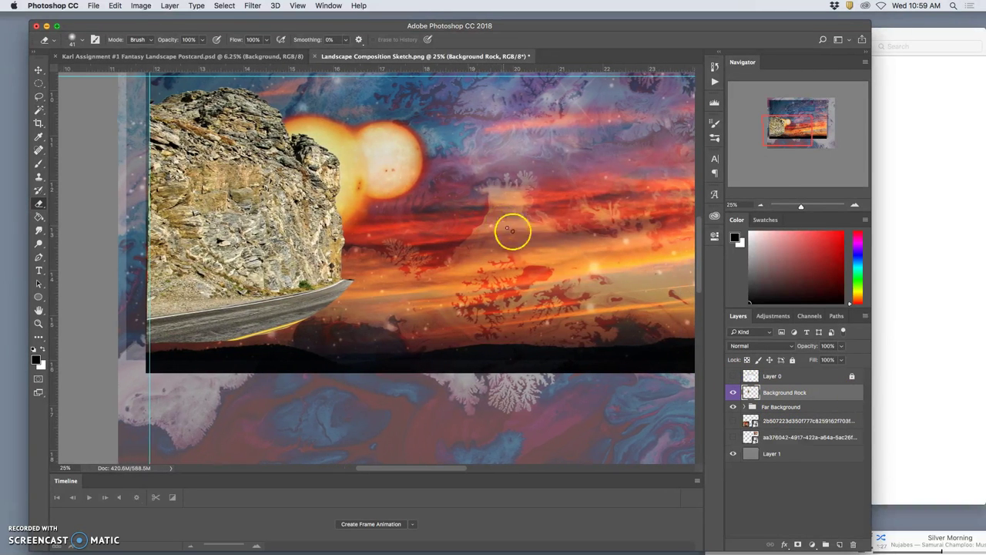
left_click(732, 376)
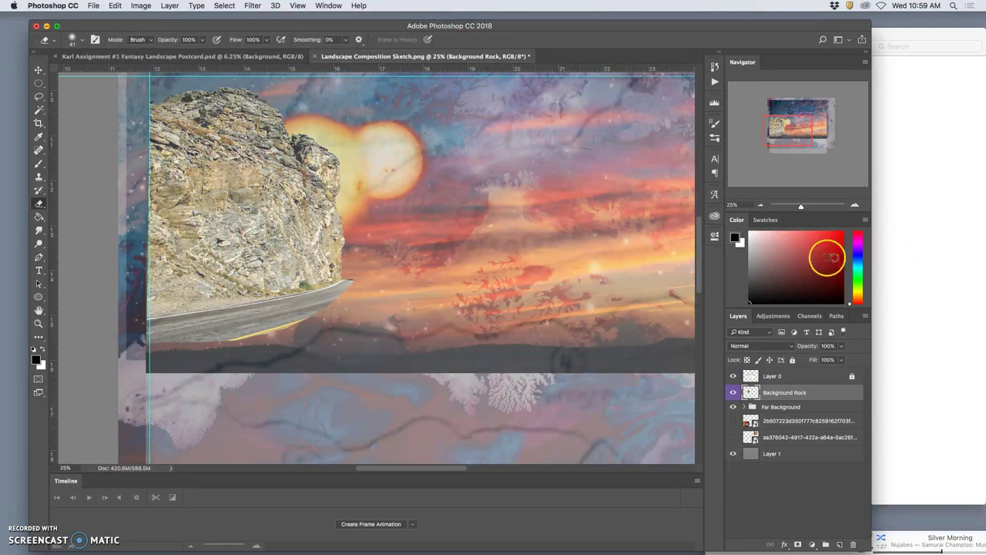
left_click(769, 375)
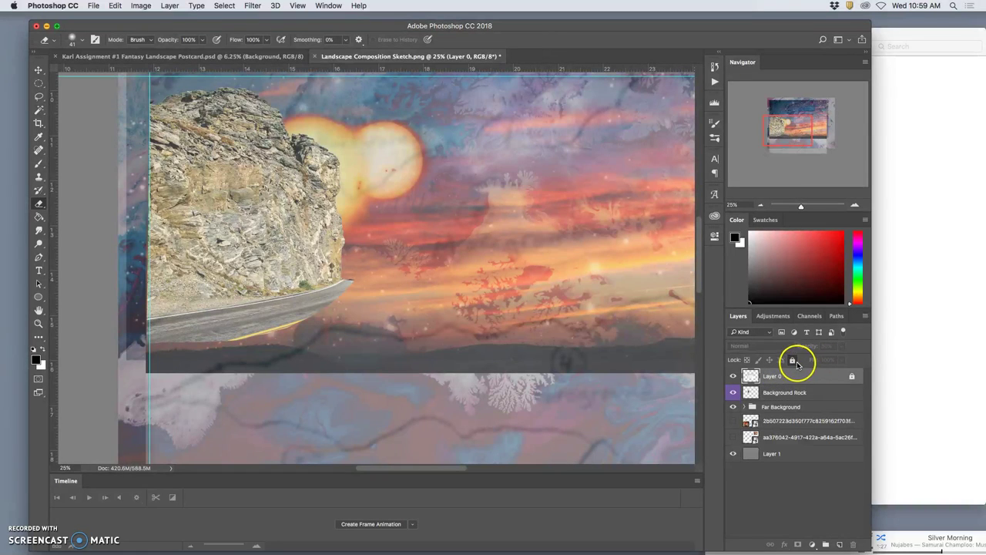
key("super+j")
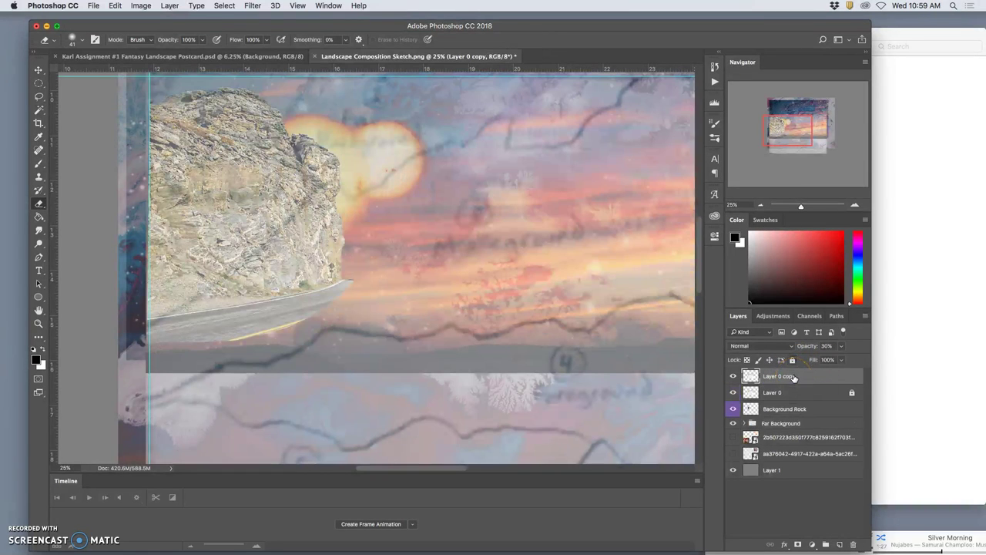
key("super+minus")
key("super+minus")
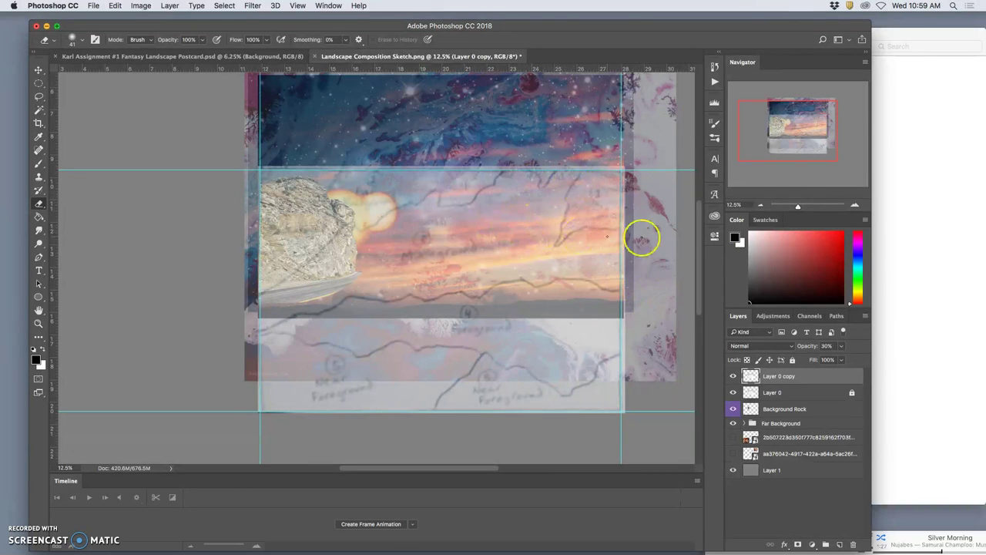
Step: In Finder, open the Middle Ground Dust Storm Clouds Rocks folder and drag color-3327344 toward the browser
left_click(923, 231)
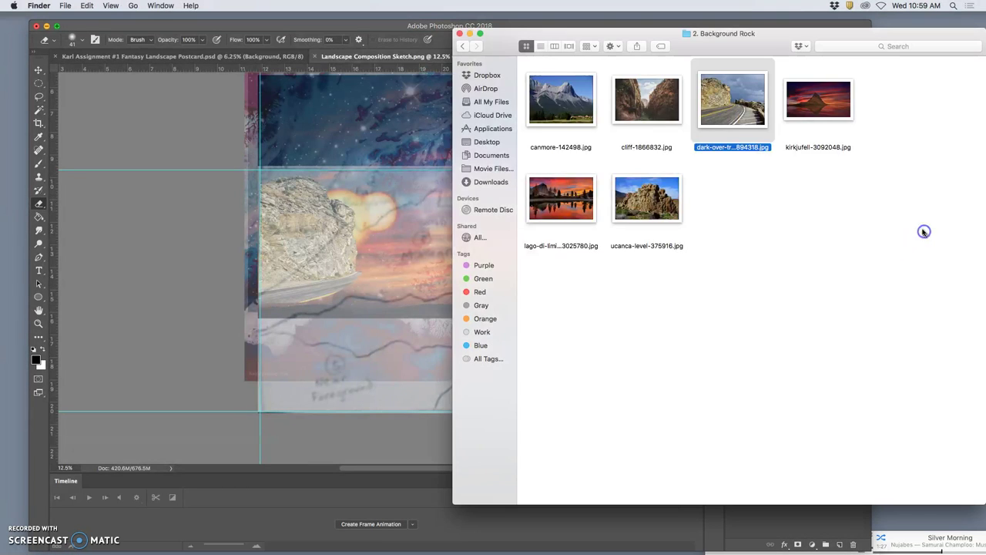
left_click(462, 47)
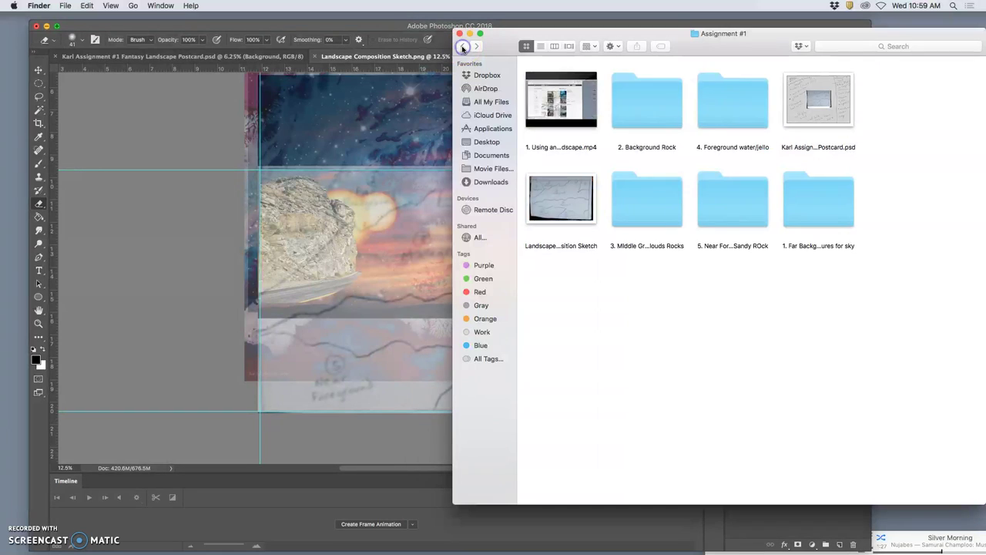
double_click(654, 210)
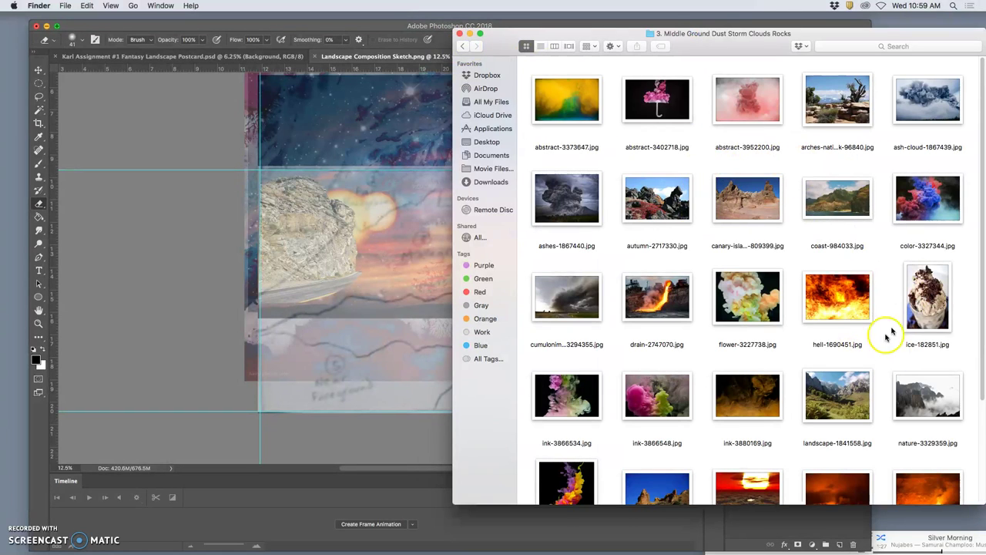
left_click(925, 201)
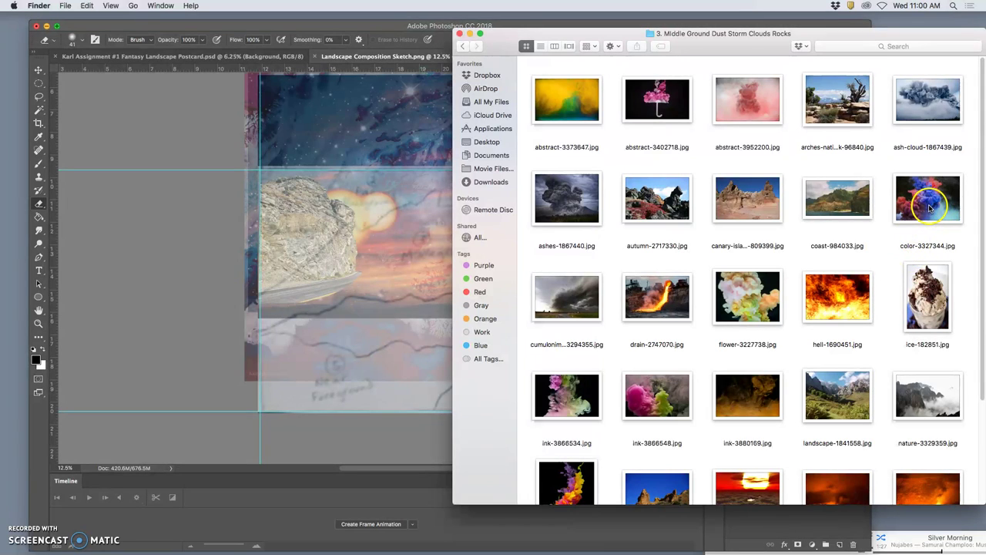
left_click_drag(930, 208, 438, 122)
left_click_drag(625, 27, 608, 27)
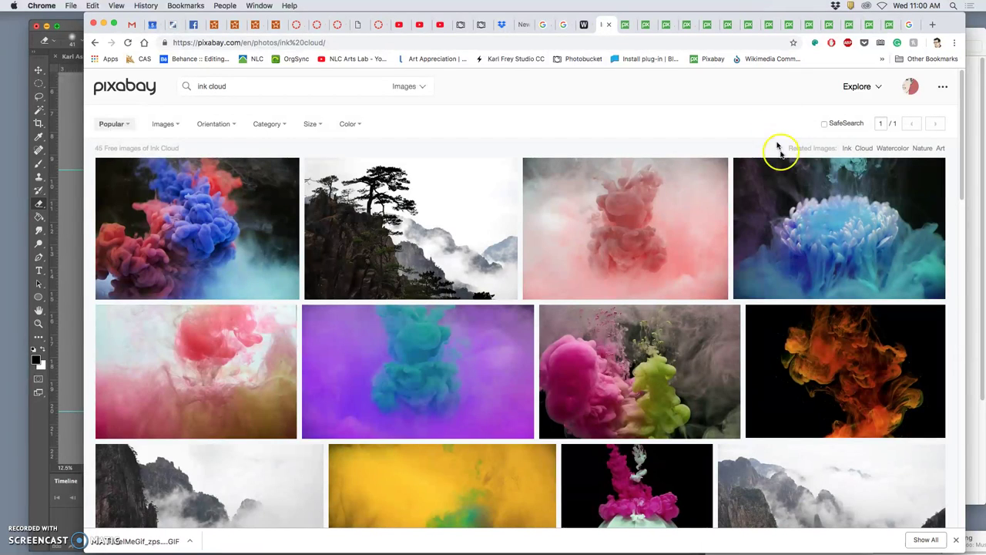
Step: Open the blue ink-flower image's Pixabay page and view its download sizes
mouse_move(779, 160)
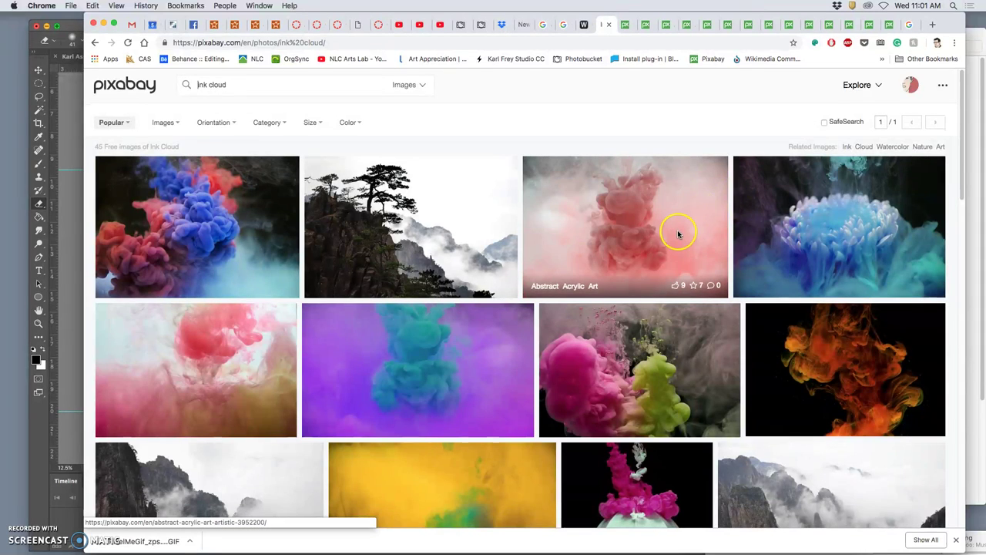
scroll(679, 231, "down", 1)
scroll(679, 231, "up", 1)
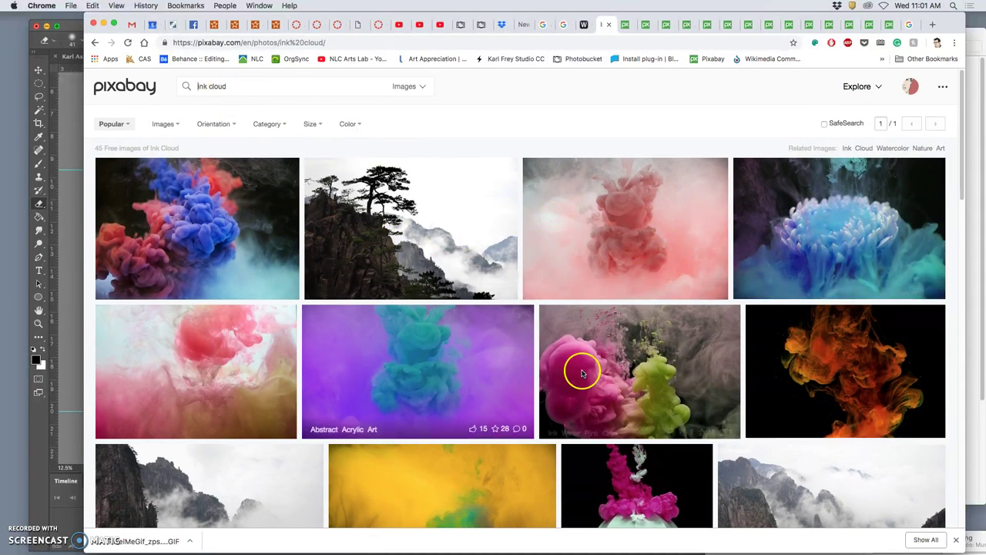
left_click(847, 221)
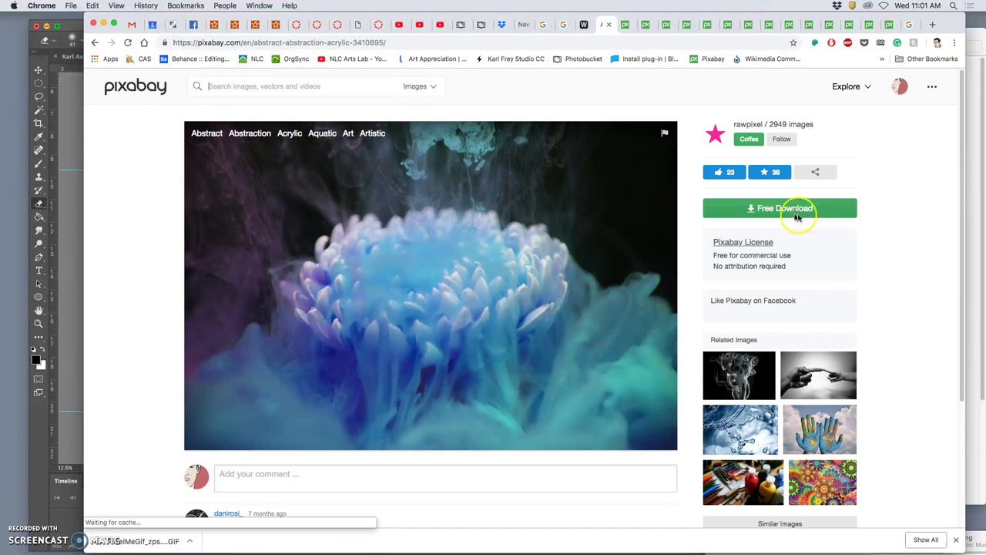
left_click(794, 210)
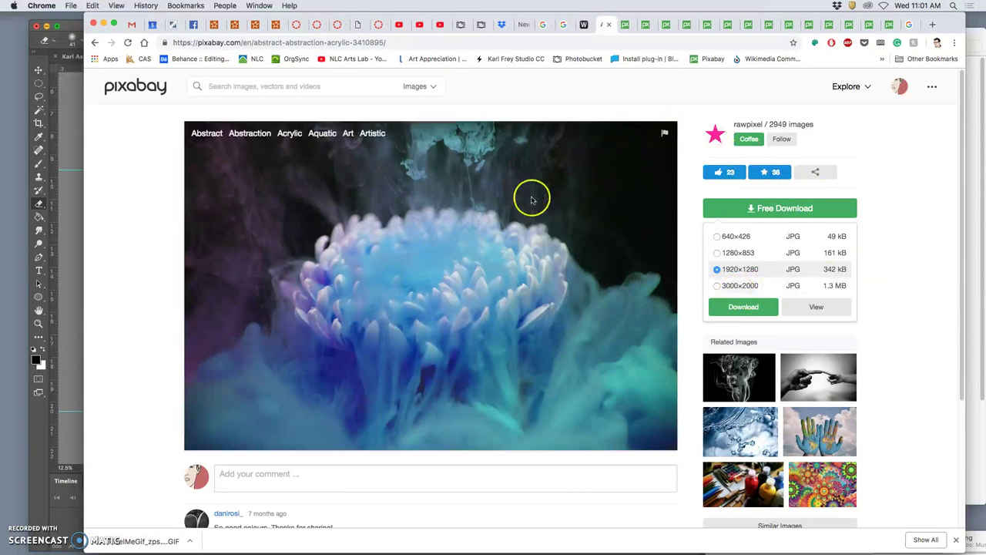
Step: Return to the 'ink cloud' results and scroll through more images
left_click(93, 44)
scroll(377, 235, "down", 2)
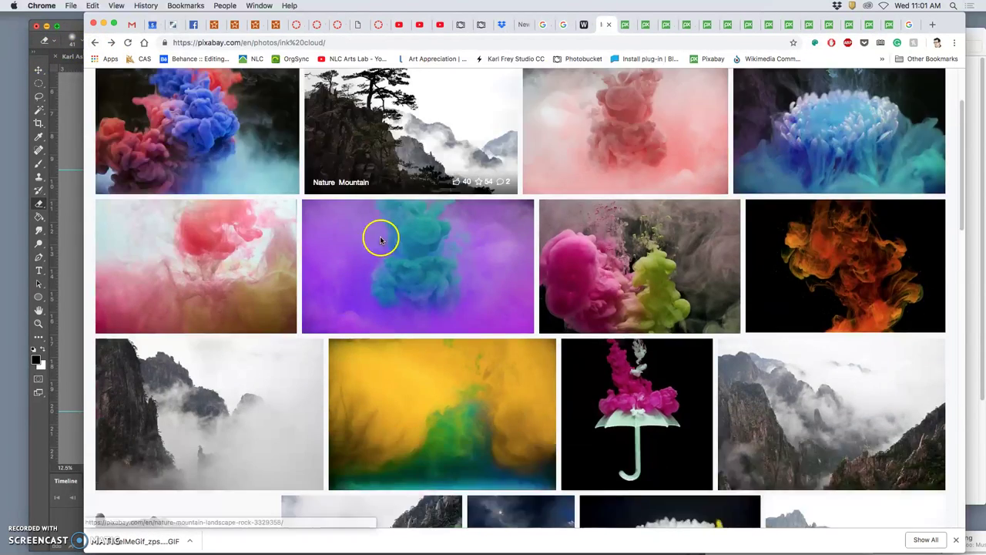
scroll(380, 239, "down", 10)
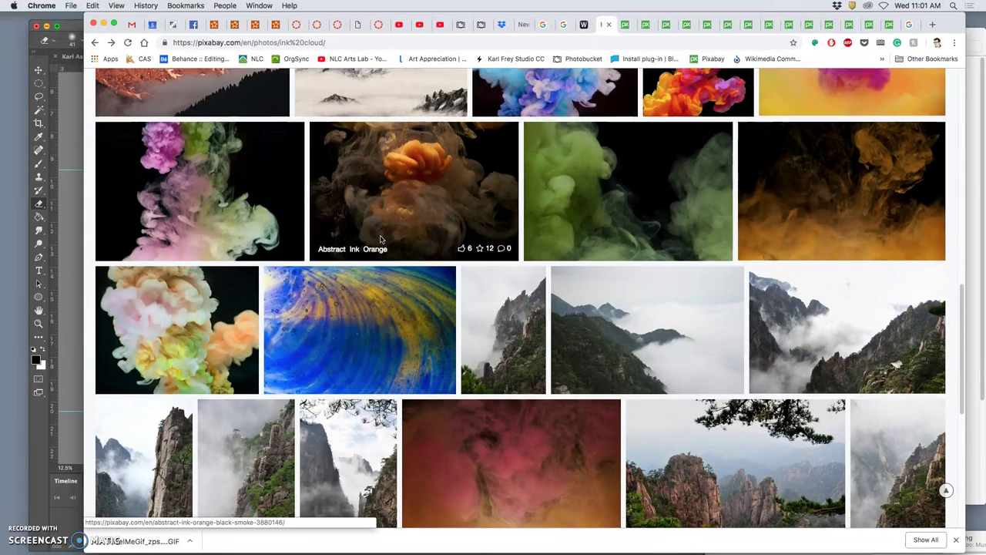
scroll(379, 239, "down", 1)
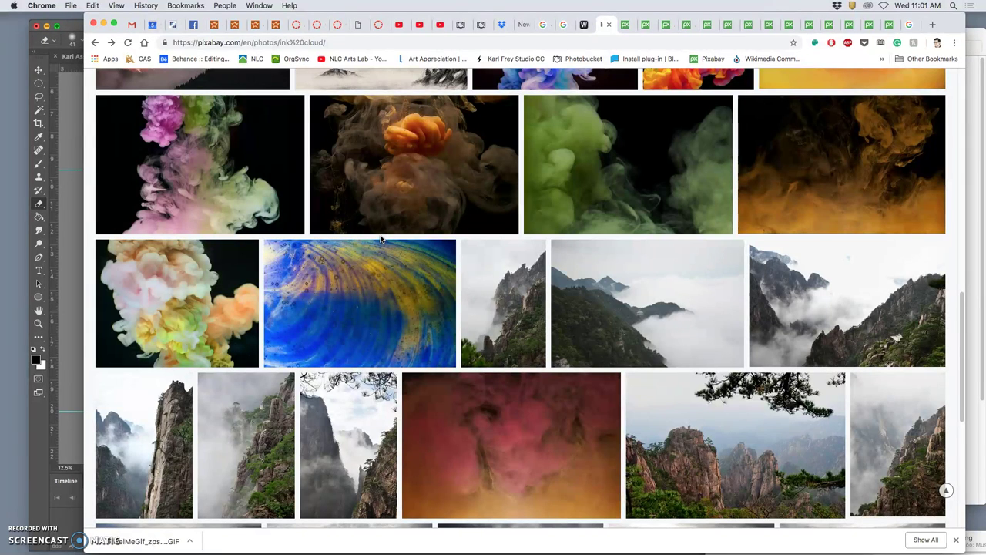
scroll(380, 240, "down", 5)
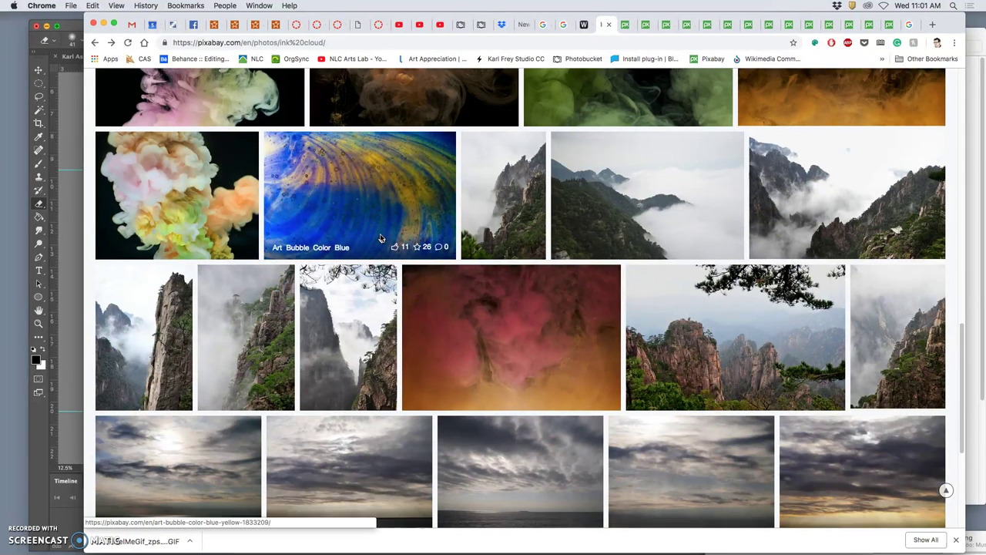
scroll(379, 239, "up", 12)
scroll(380, 239, "down", 9)
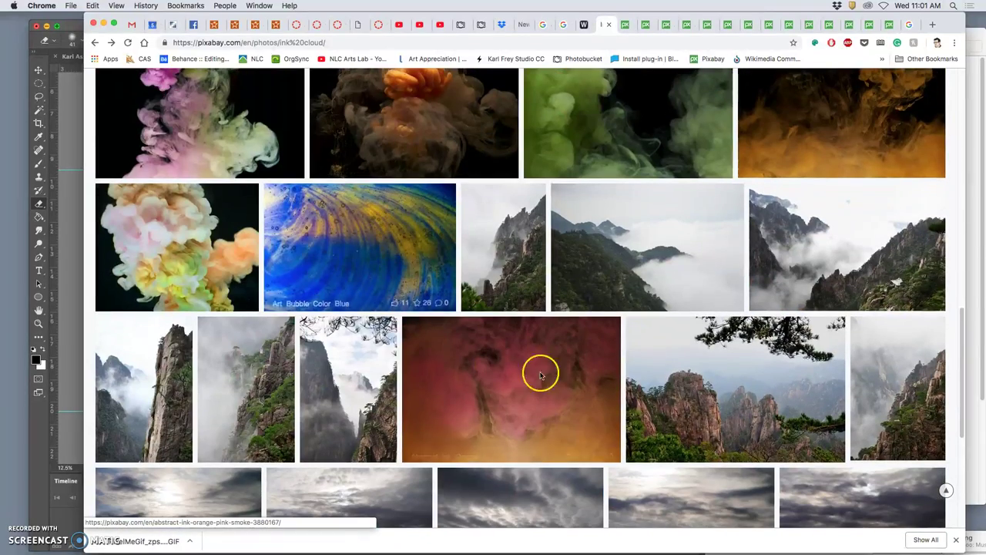
Step: Place color-3327344.jpg from Finder and position the smoke image up and to the right
left_click(103, 24)
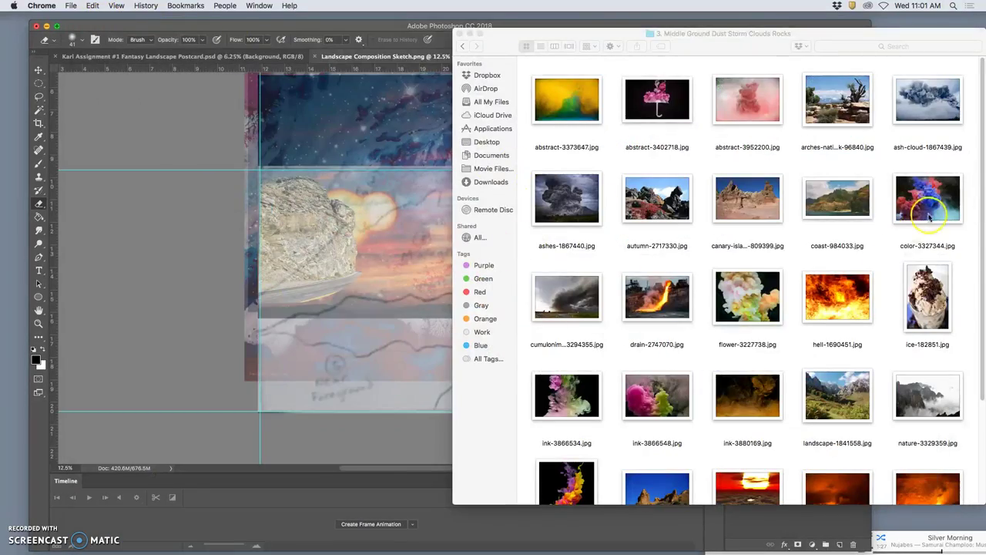
left_click_drag(927, 215, 391, 229)
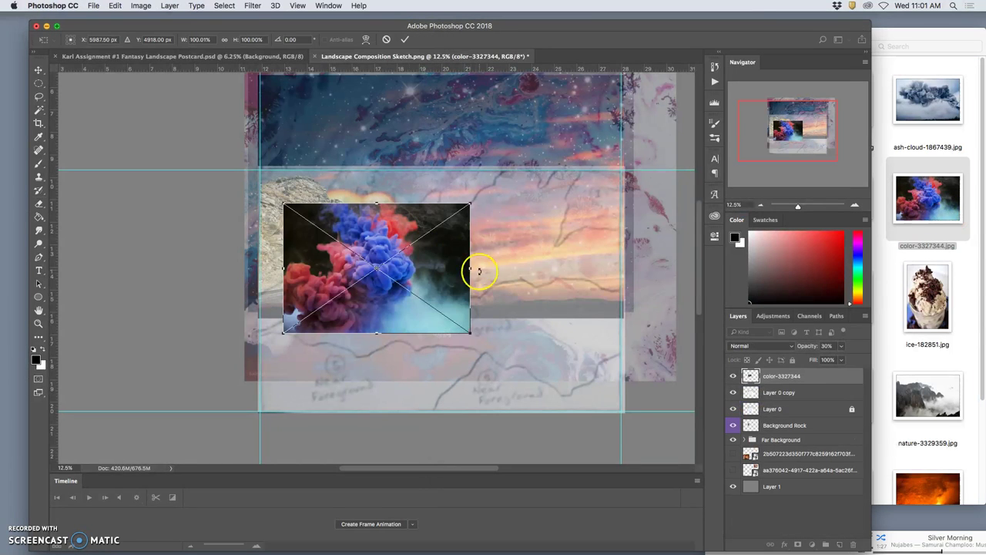
left_click_drag(440, 275, 583, 237)
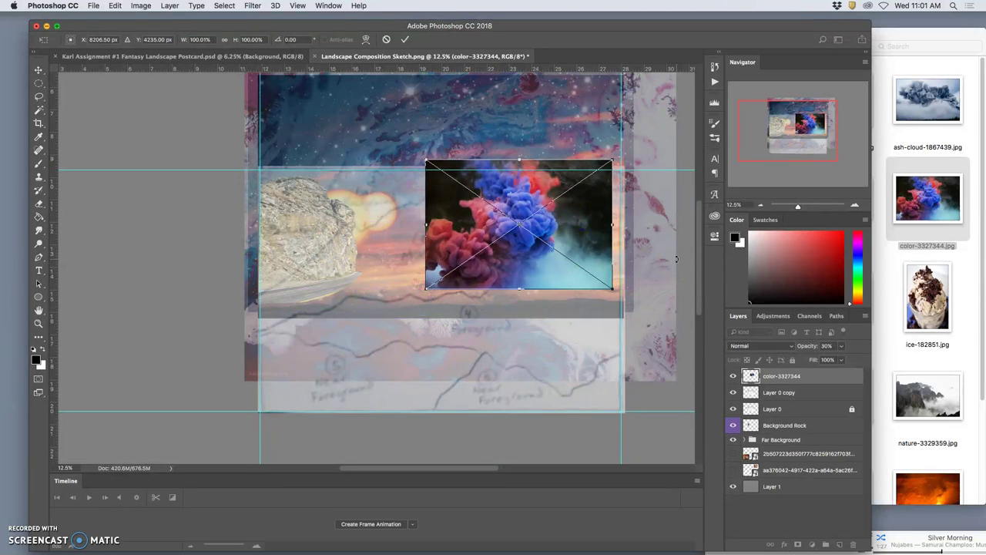
mouse_move(597, 249)
left_mouse_down()
mouse_move(605, 240)
mouse_move(590, 242)
left_mouse_up()
key("Return")
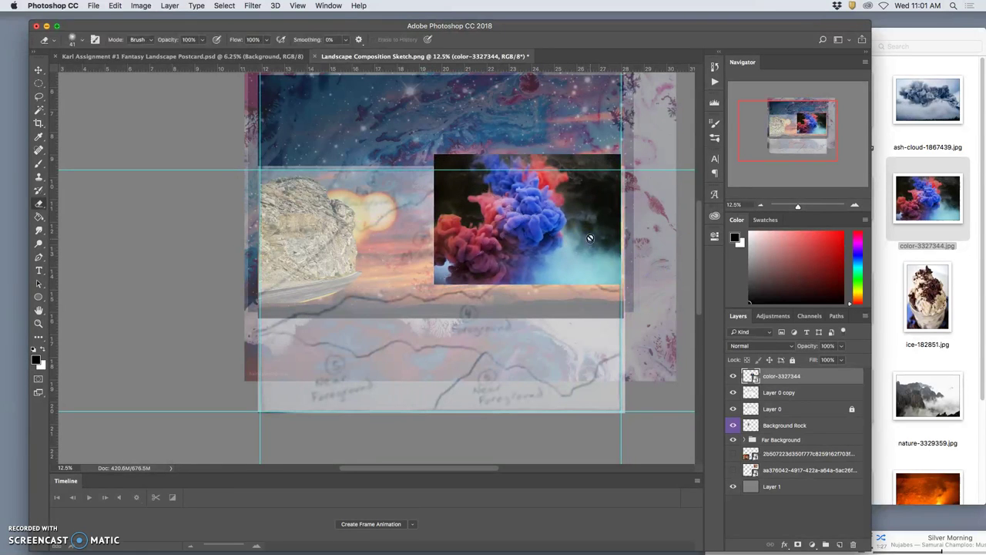
Step: Place ink-3866548.jpg, flip it horizontally, and scale it to about 57% over the smoke image
left_click(954, 266)
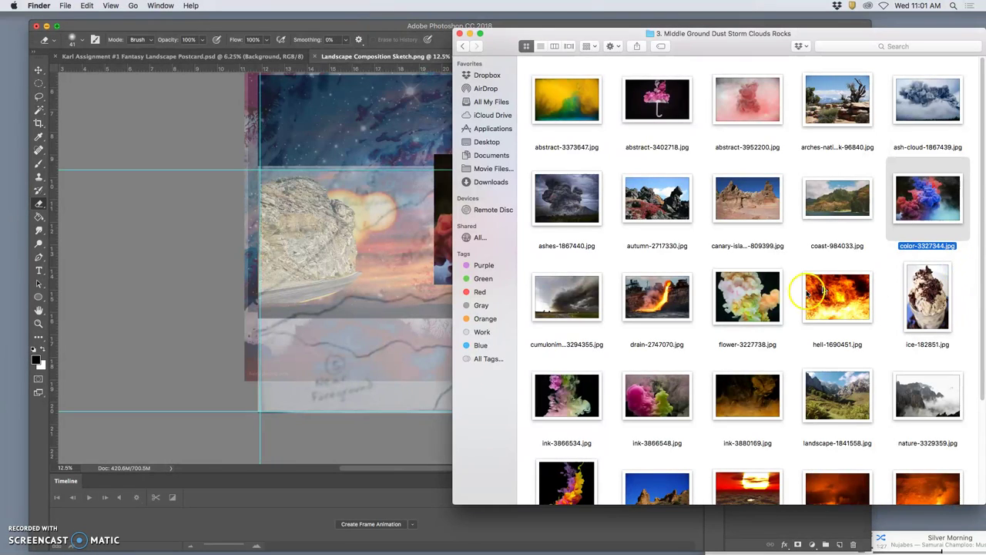
mouse_move(671, 391)
left_mouse_down()
mouse_move(473, 330)
mouse_move(407, 268)
mouse_move(427, 264)
left_mouse_up()
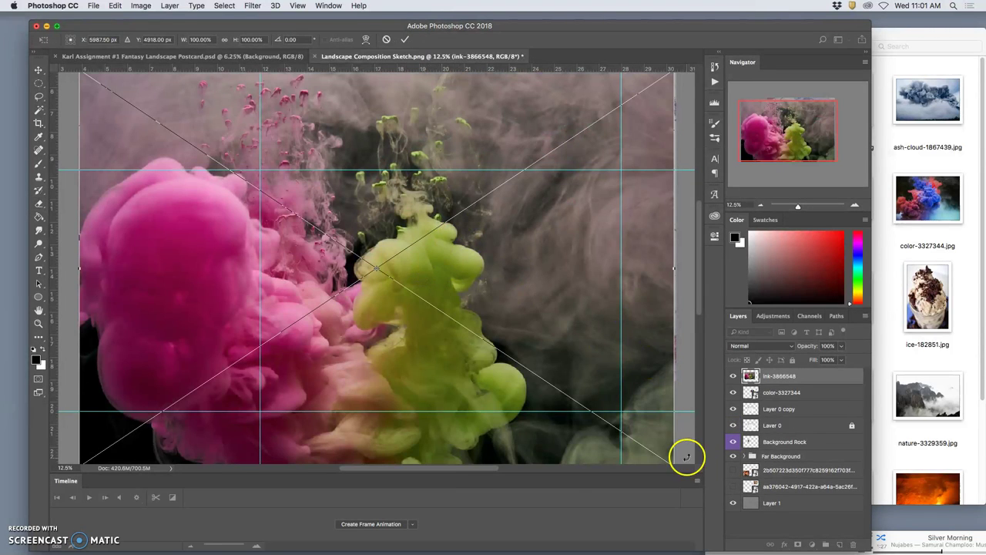
key("super+minus")
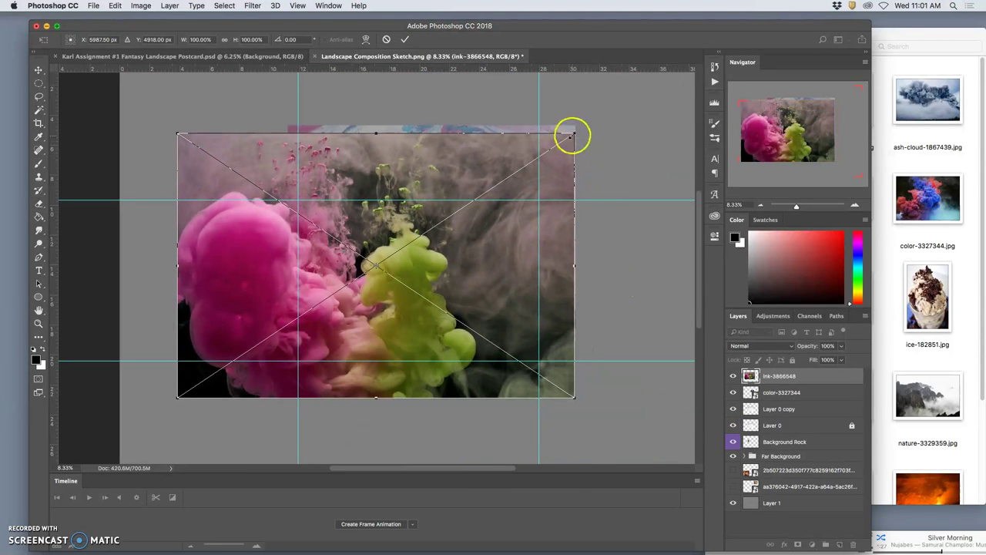
right_click(452, 256)
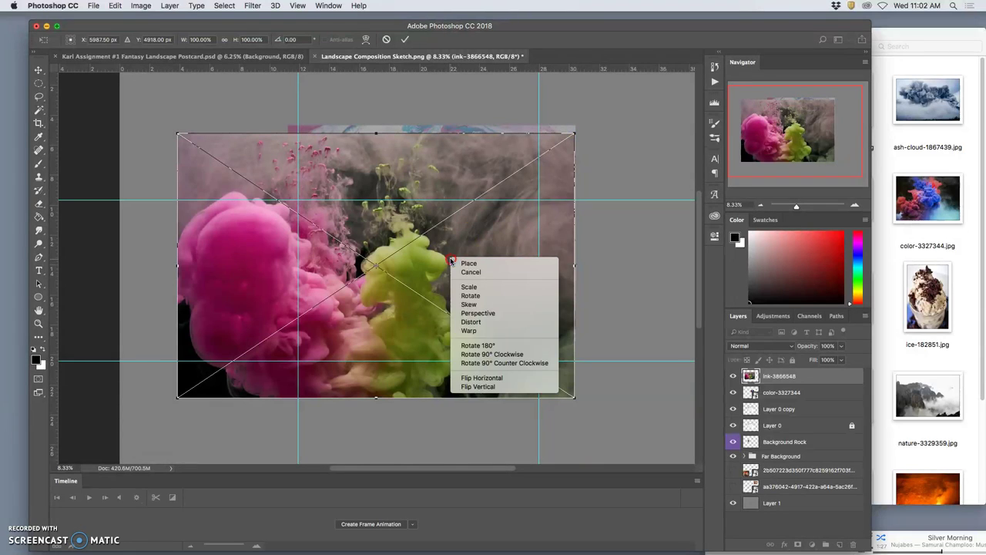
left_click(479, 376)
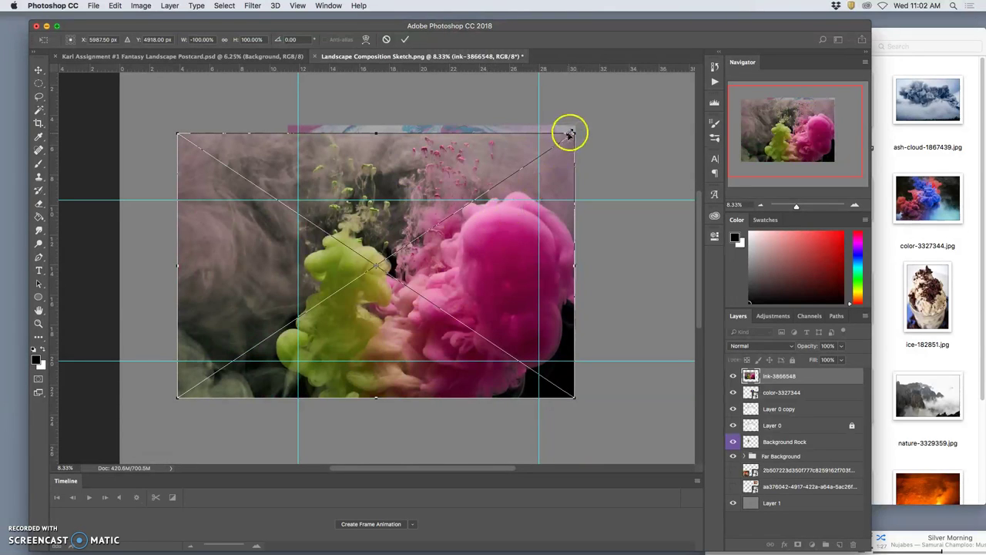
mouse_move(570, 132)
left_mouse_down()
mouse_move(487, 199)
mouse_move(434, 266)
mouse_move(400, 248)
left_mouse_up()
mouse_move(396, 308)
left_mouse_down()
mouse_move(378, 322)
mouse_move(525, 228)
mouse_move(516, 222)
mouse_move(497, 245)
left_mouse_up()
left_click(501, 242)
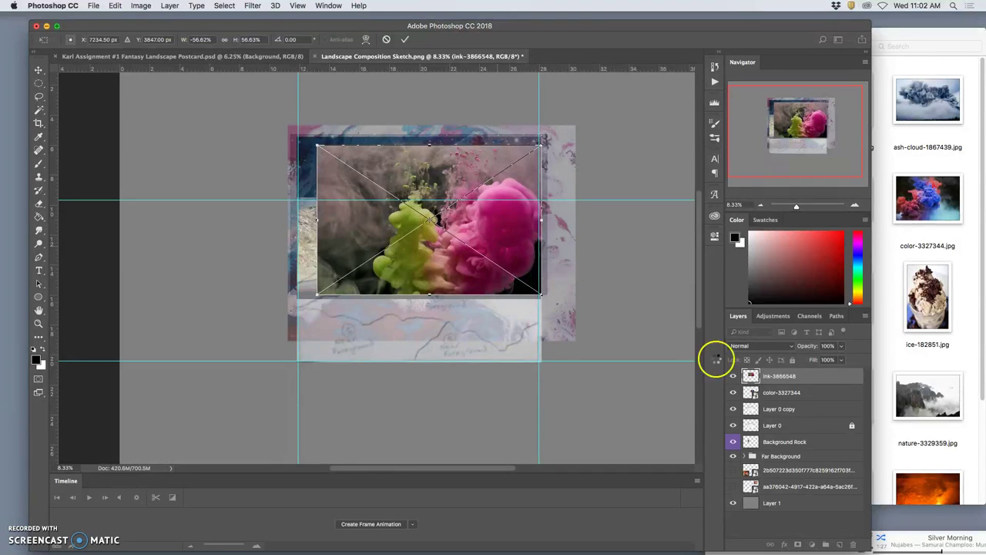
Step: Commit the flipped, scaled ink image and toggle its visibility to compare the scene
key("Return")
key("e")
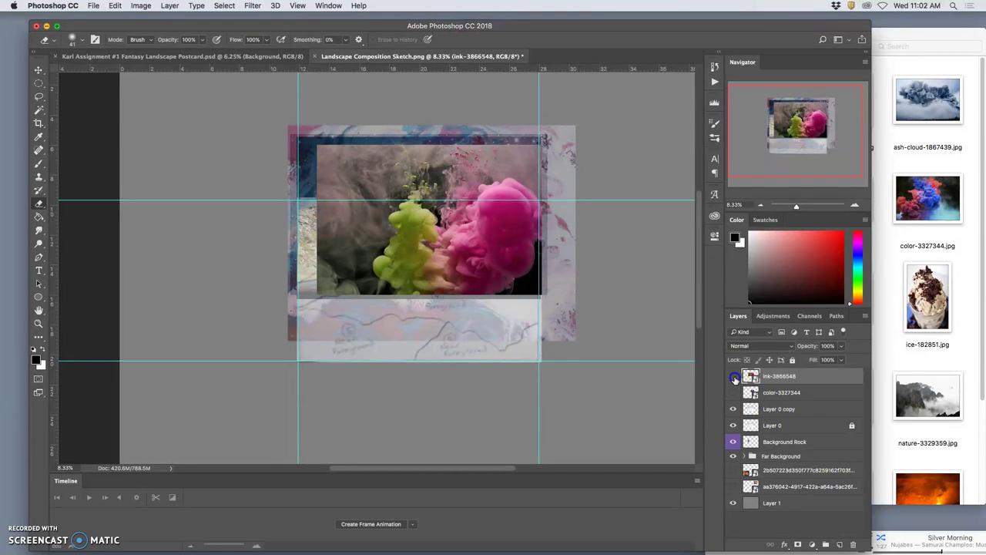
left_click(734, 376)
left_click(734, 376)
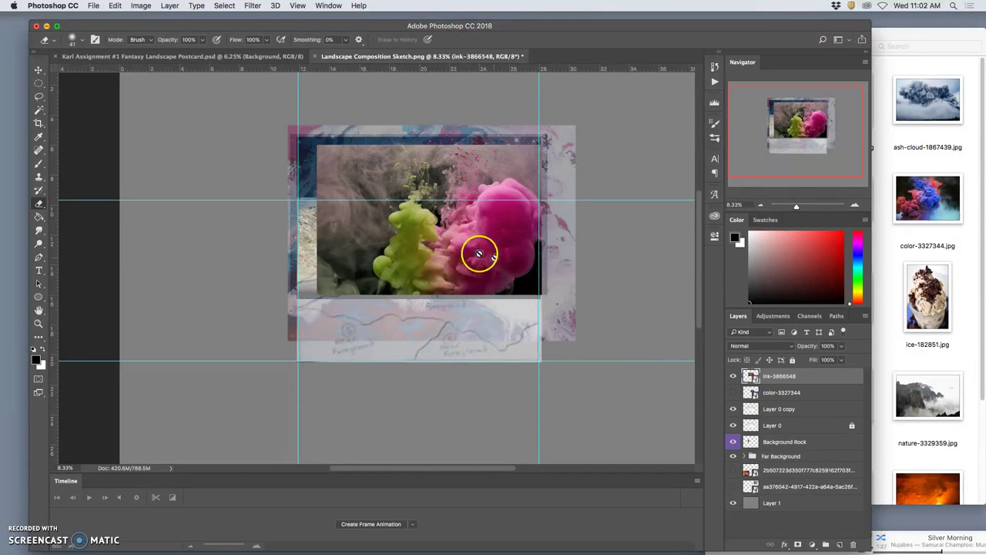
Step: Warp the ink image, bending its left side out and shifting the green and pink ink right
key("ctrl+t")
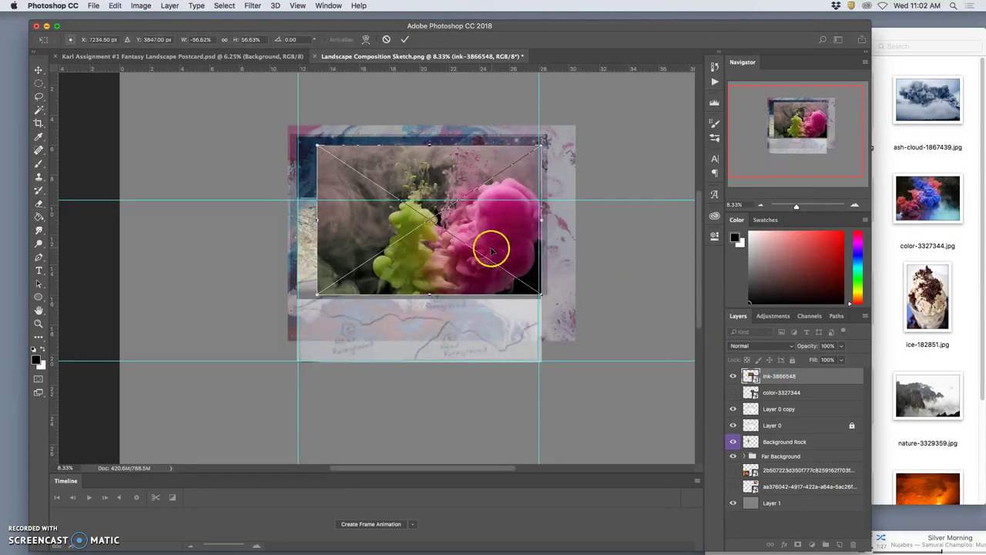
right_click(443, 254)
left_click(460, 328)
left_click_drag(363, 275, 308, 255)
left_click_drag(433, 238, 440, 221)
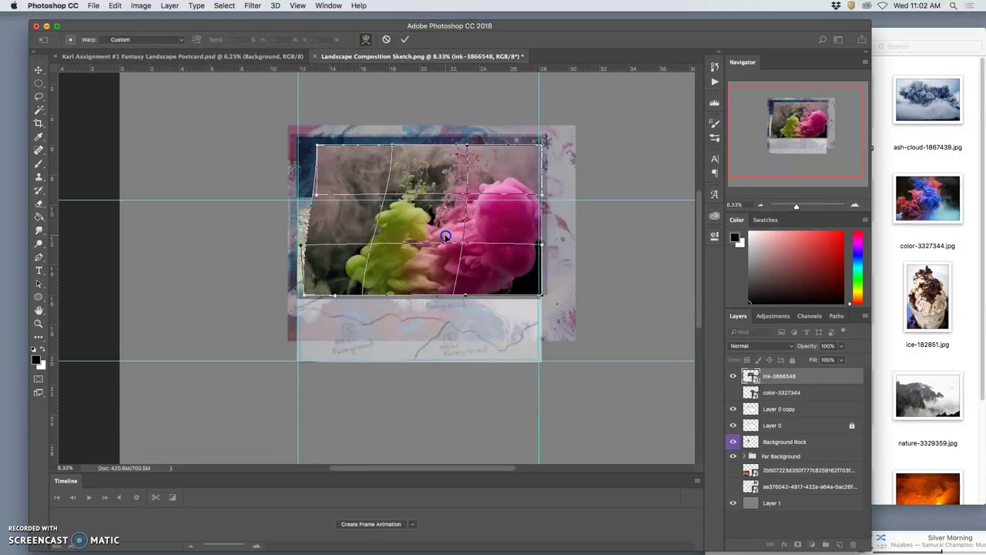
left_click_drag(389, 202, 384, 212)
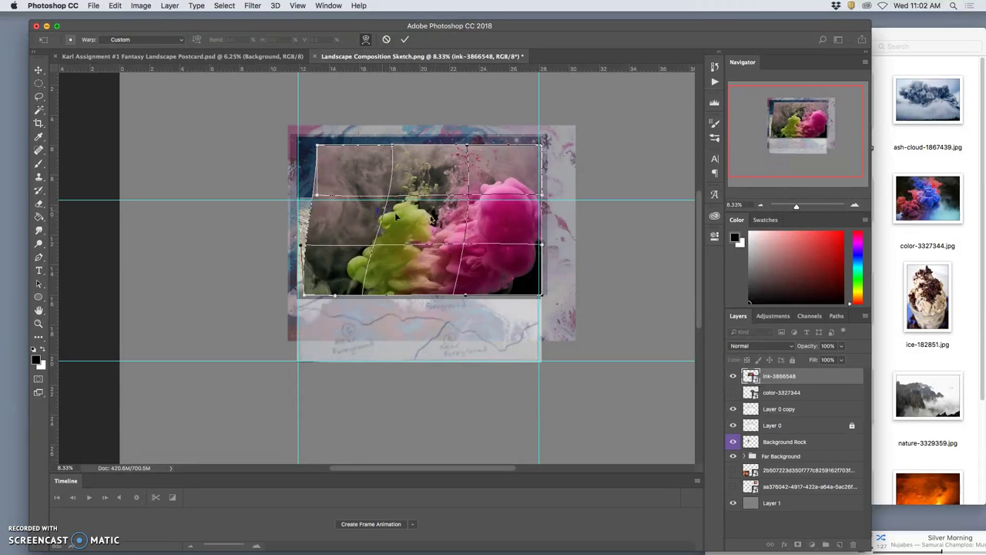
mouse_move(502, 213)
left_mouse_down()
mouse_move(547, 236)
mouse_move(493, 243)
left_mouse_up()
left_click(514, 245)
key("Return")
key("e")
Step: Move the ink layer beneath the sketch layers, erase near the pink cloud, and warp its right side outward
mouse_move(803, 375)
left_mouse_down()
mouse_move(793, 379)
mouse_move(790, 436)
left_mouse_up()
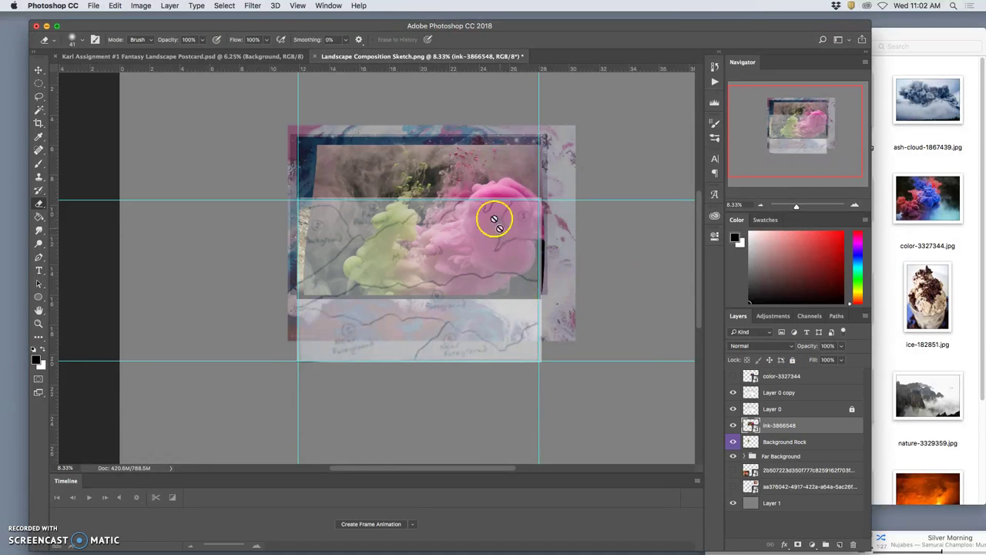
mouse_move(489, 211)
left_mouse_down()
mouse_move(430, 217)
mouse_move(458, 227)
left_mouse_up()
key("super+equal")
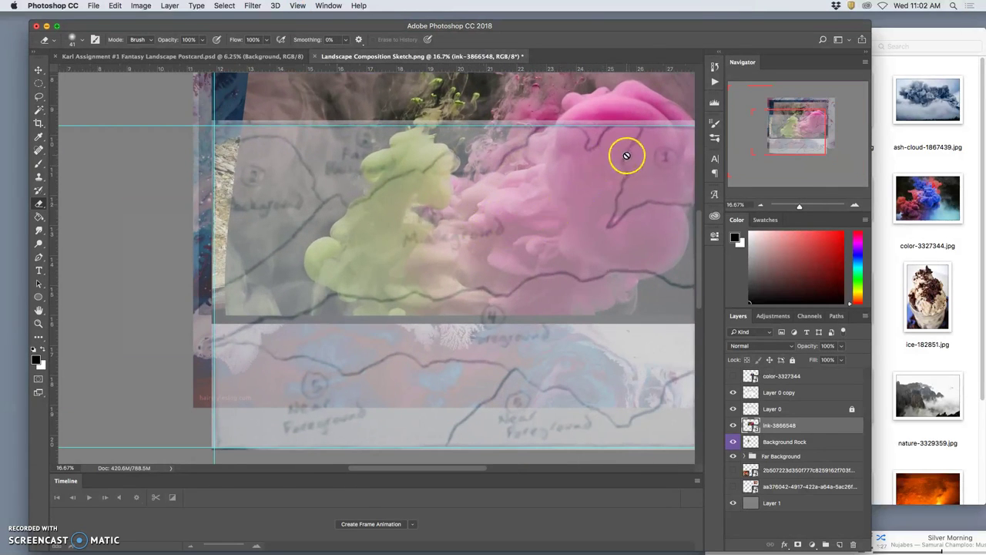
key("super+t")
right_click(583, 192)
left_click(608, 257)
left_click_drag(640, 151, 612, 165)
left_click_drag(650, 203, 608, 202)
left_click(618, 103)
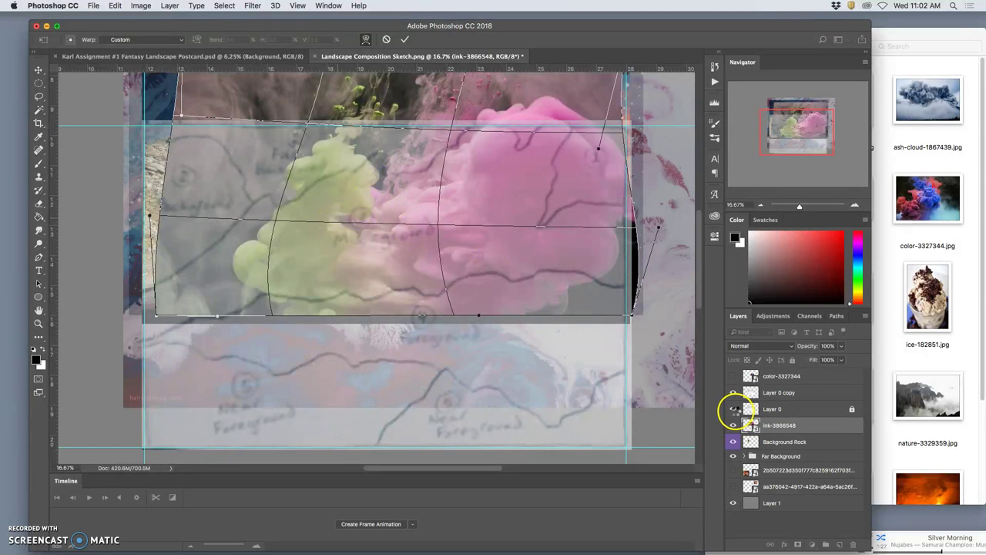
key("e")
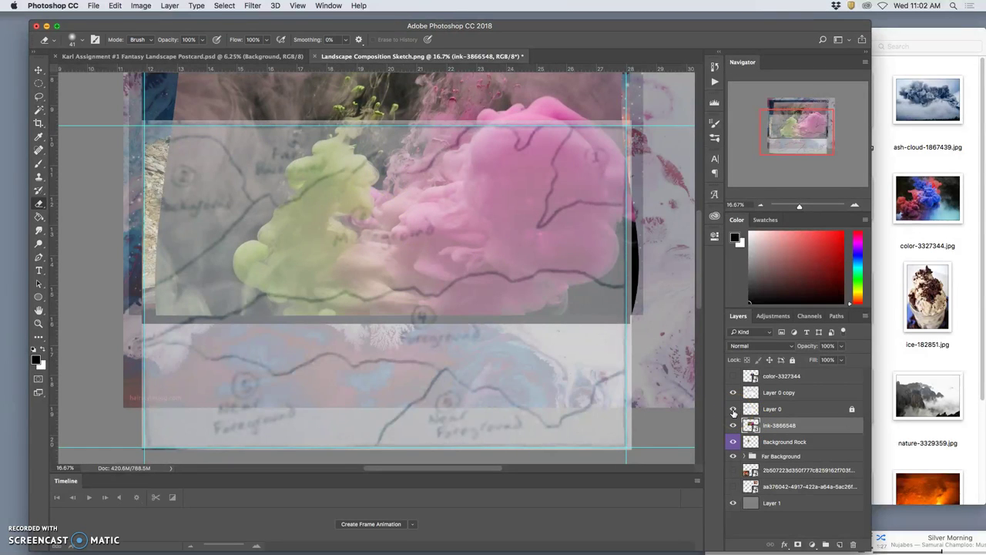
left_click(732, 409)
Step: Lasso a loose outline around the pink-and-green ink cloud and its grey smoke on ink-3866548
left_click(732, 393)
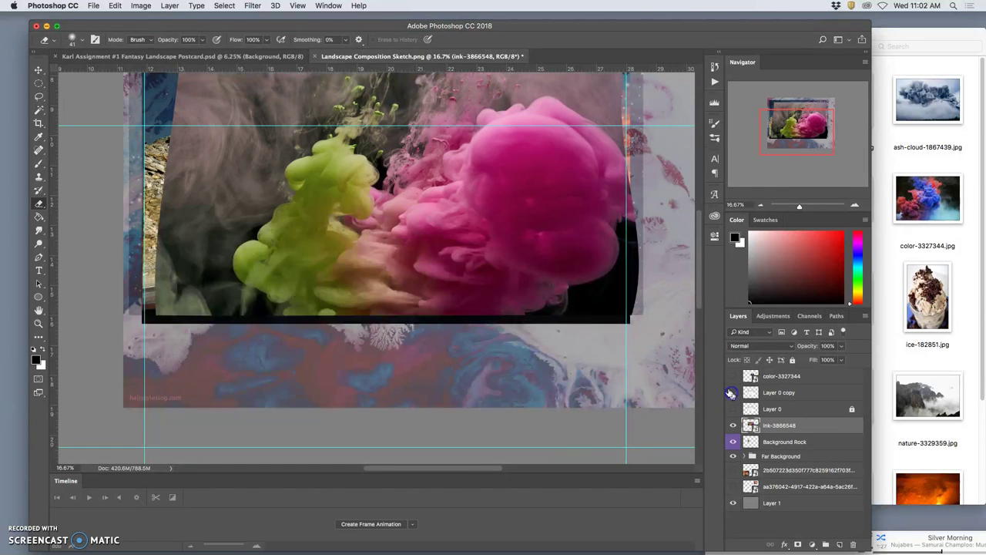
scroll(407, 162, "up", 2)
scroll(408, 161, "up", 2)
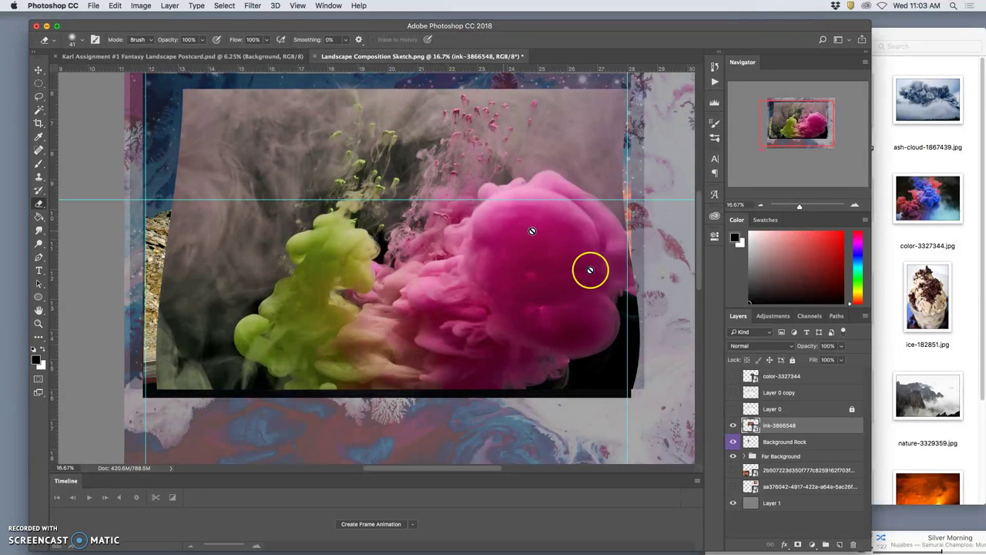
left_click(38, 98)
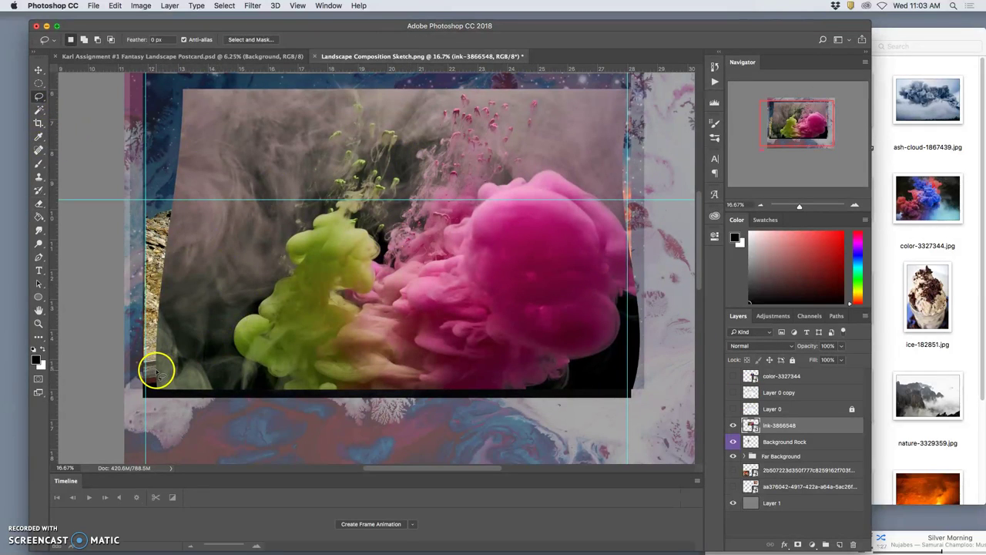
left_click(731, 408)
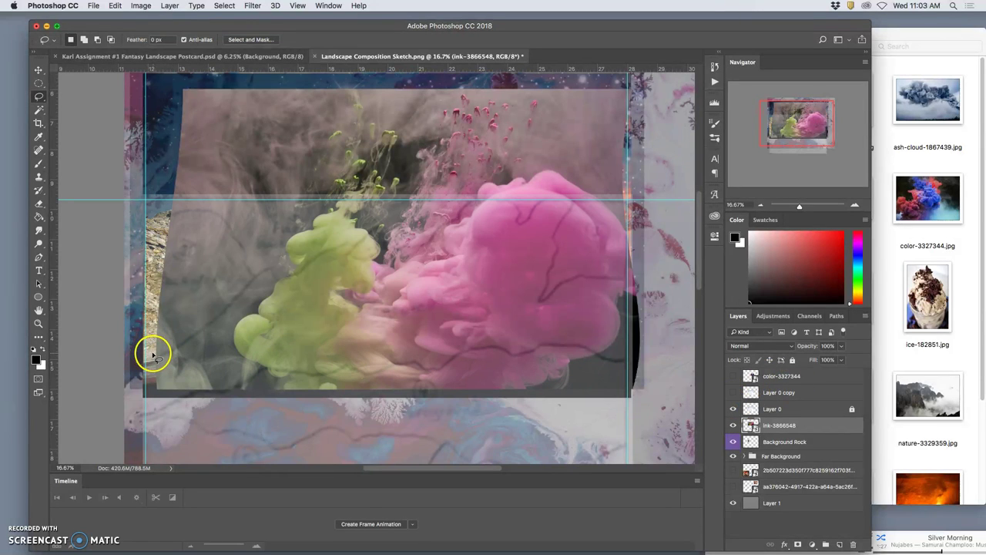
left_click_drag(151, 355, 230, 292)
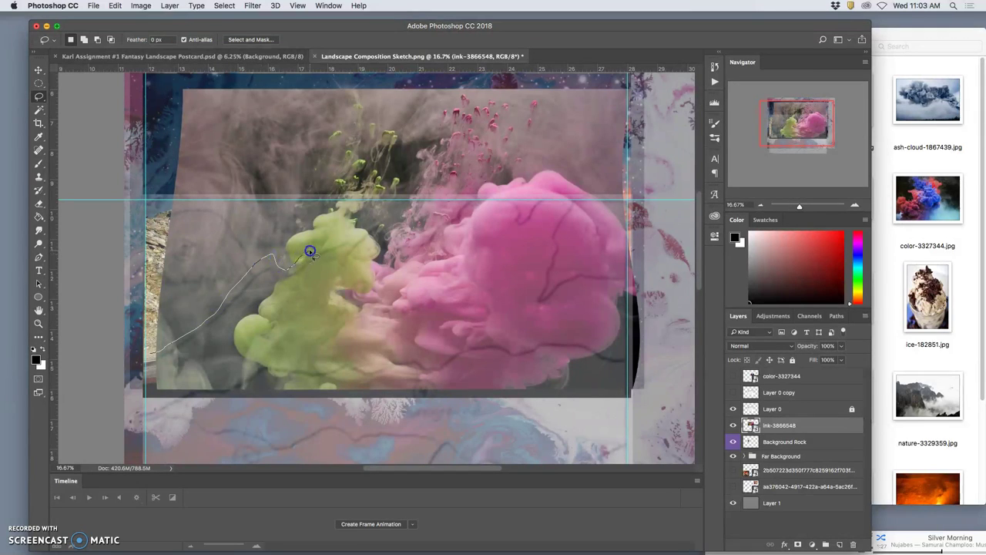
left_click_drag(312, 254, 309, 251)
left_click_drag(386, 176, 407, 178)
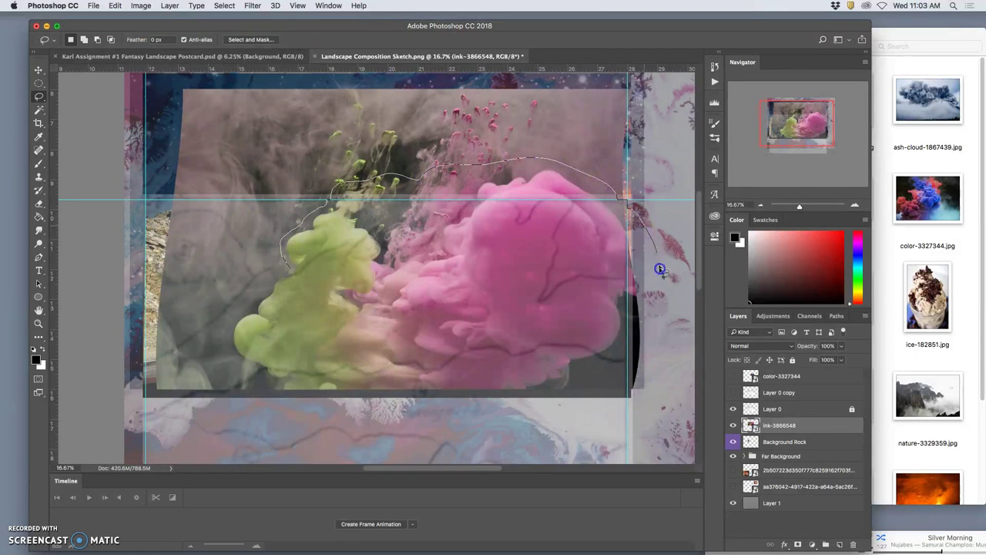
left_click_drag(613, 364, 493, 403)
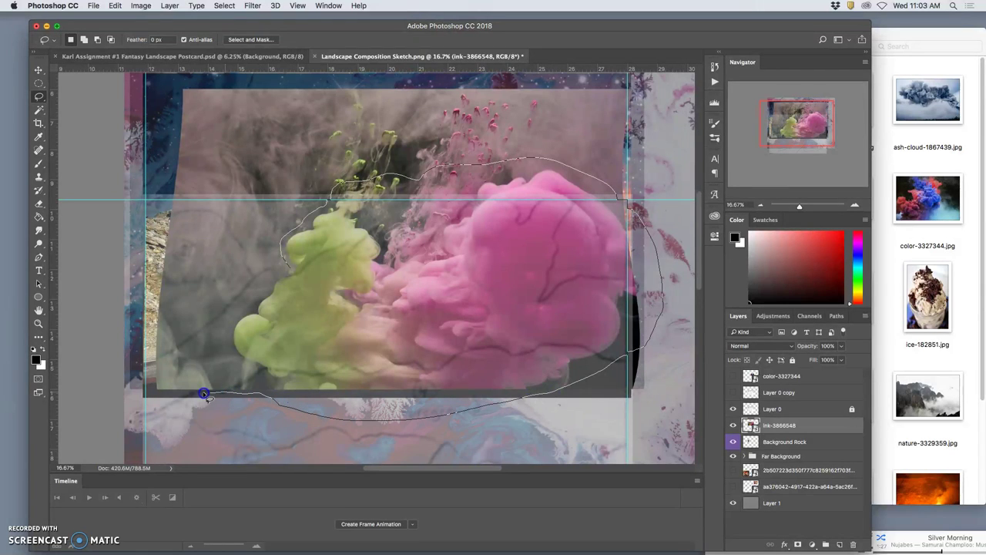
left_click_drag(166, 386, 153, 362)
left_click_drag(277, 271, 281, 269)
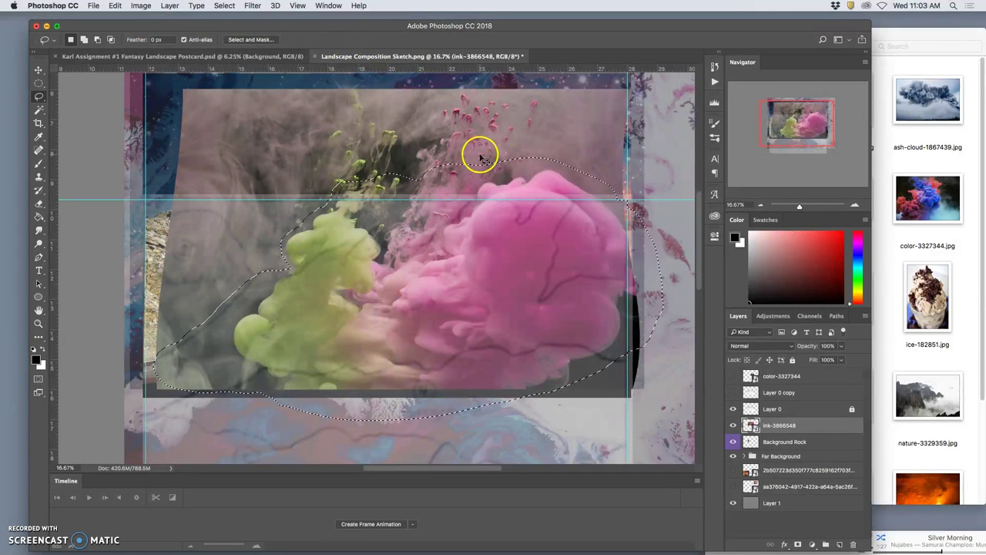
Step: Copy the lassoed ink cloud to Layer 3, hide Layer 0, and delete ink-3866548
key("super+j")
left_click(733, 409)
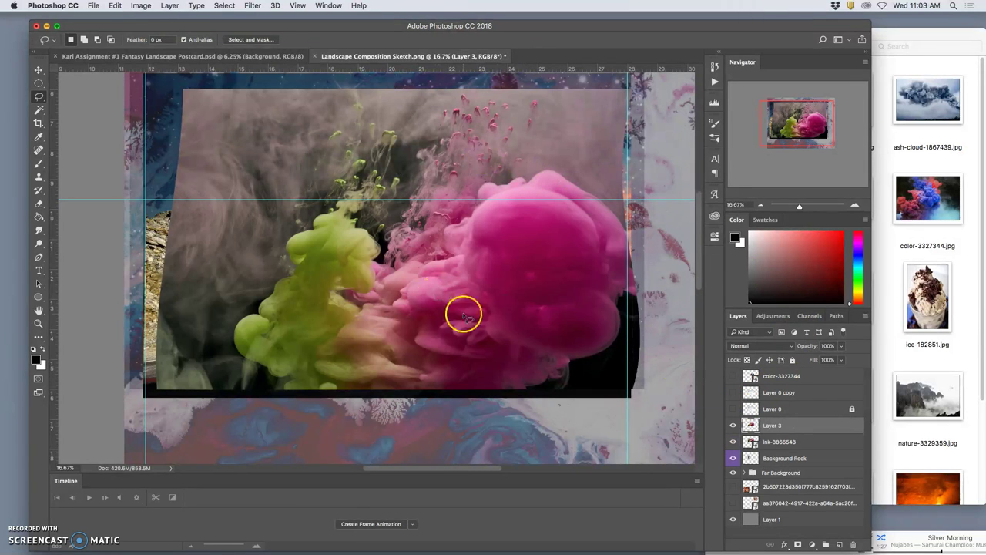
left_click(780, 443)
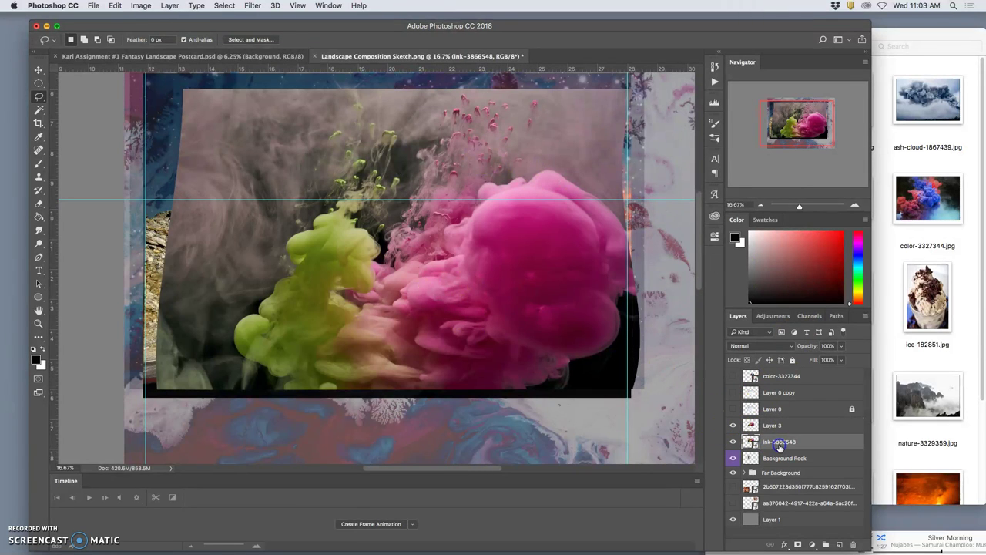
key("BackSpace")
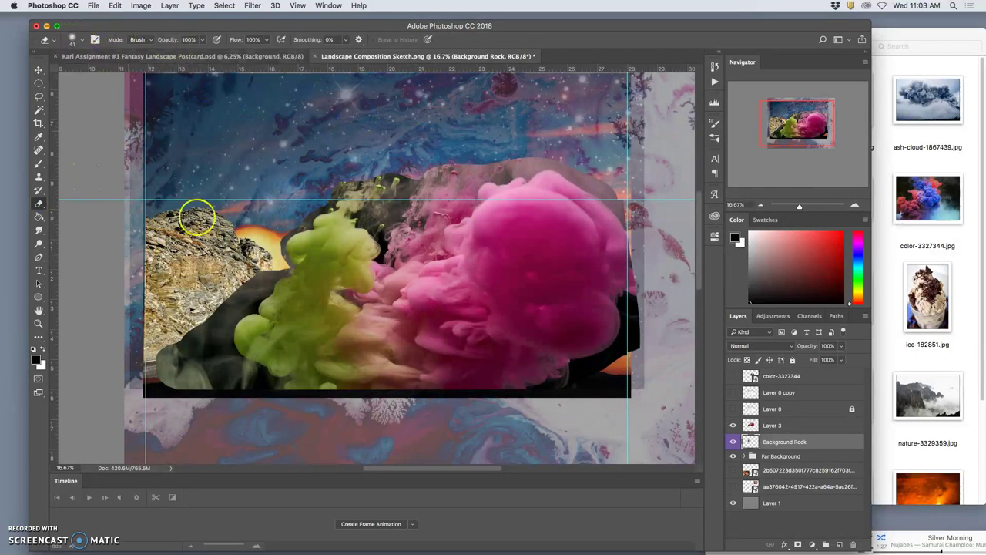
Step: Set the Eraser to 284 px and erase dark smoke at the rock's lower edge on Layer 3
left_click(82, 39)
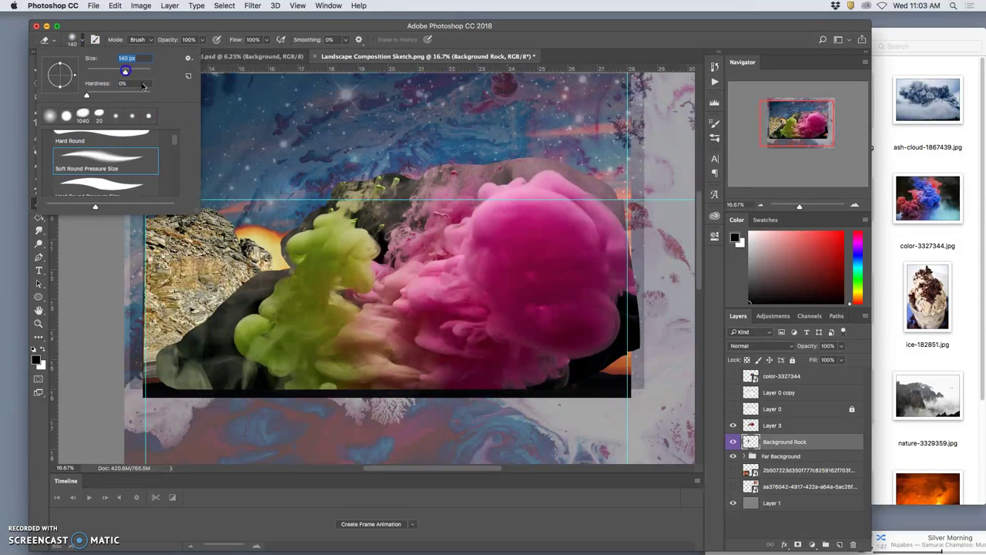
left_click_drag(125, 72, 137, 72)
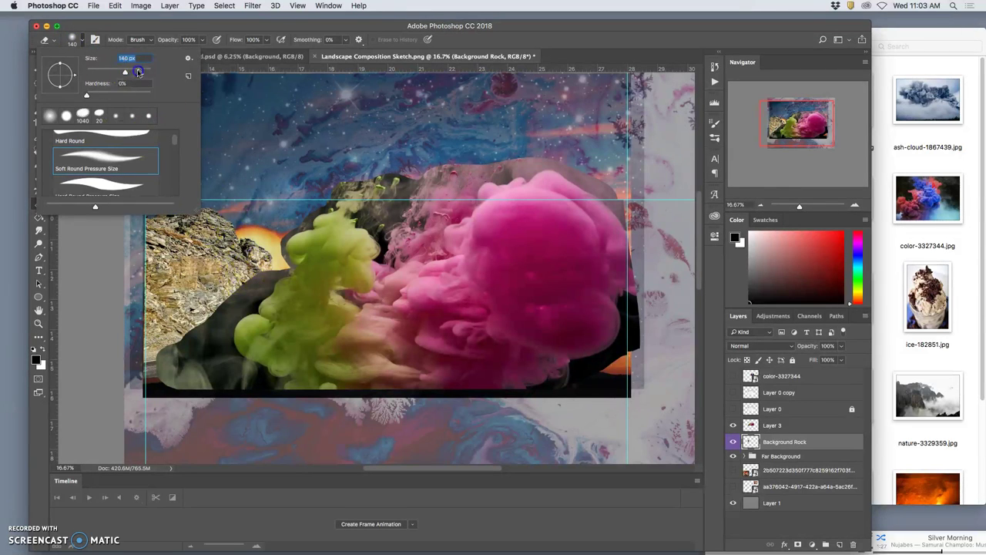
left_click(257, 247)
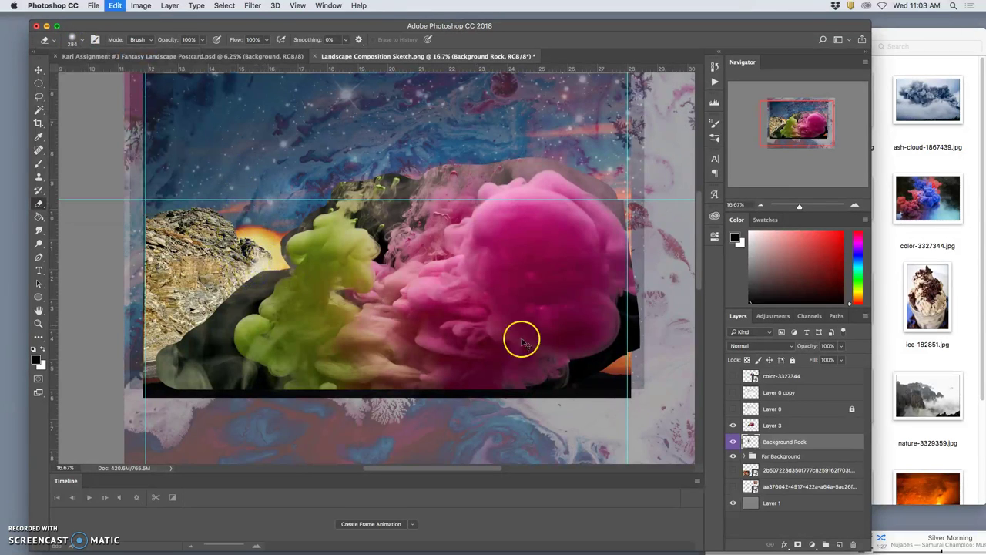
left_click(780, 426)
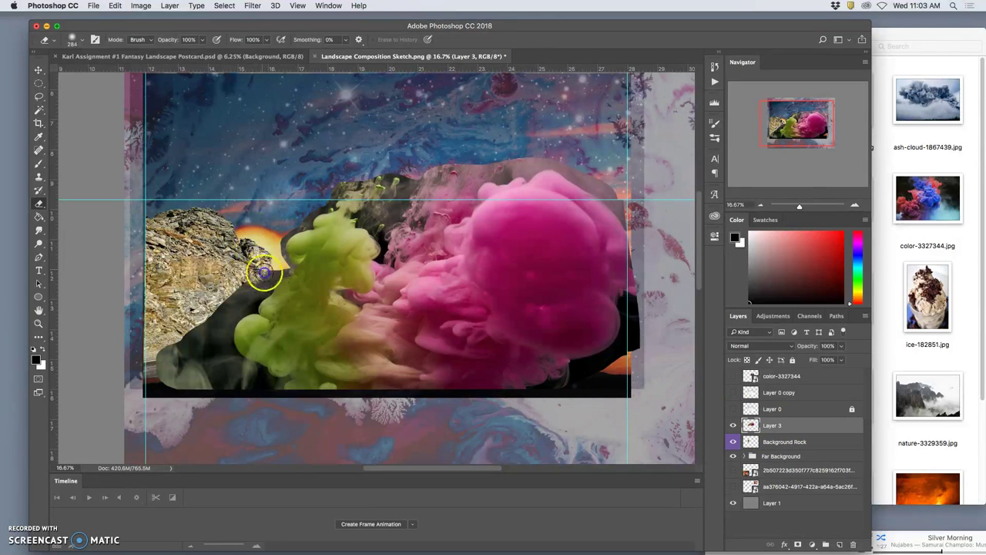
mouse_move(250, 286)
left_mouse_down()
mouse_move(193, 330)
mouse_move(237, 295)
mouse_move(241, 304)
left_mouse_up()
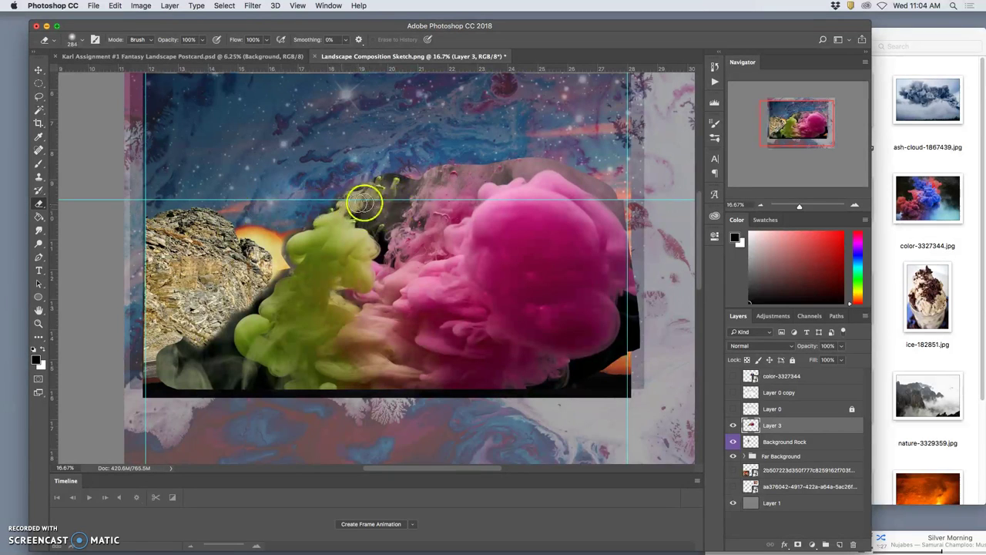
Step: Show Layer 0, toggle the cloud layer to compare, and erase more smoke over the rock
left_click(733, 408)
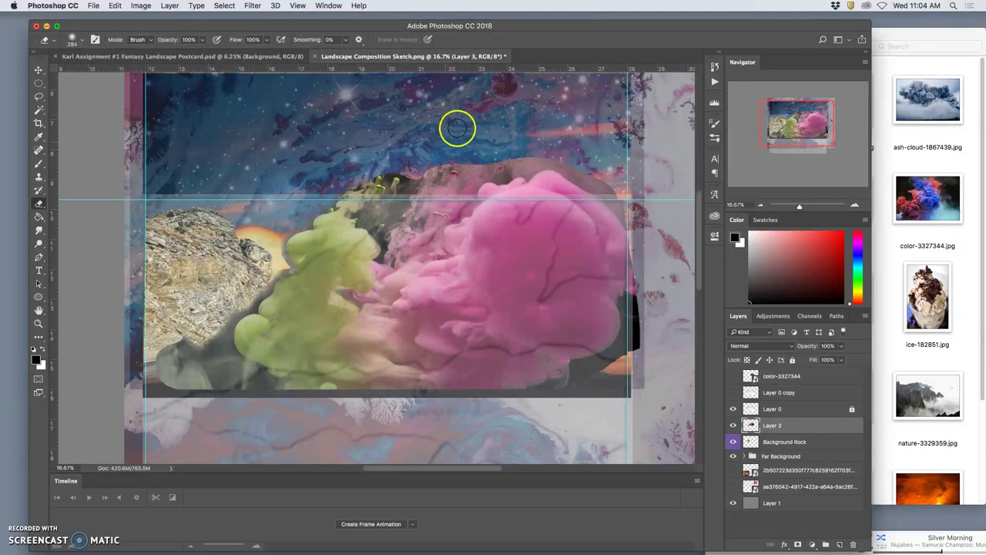
left_click(734, 426)
left_click(734, 425)
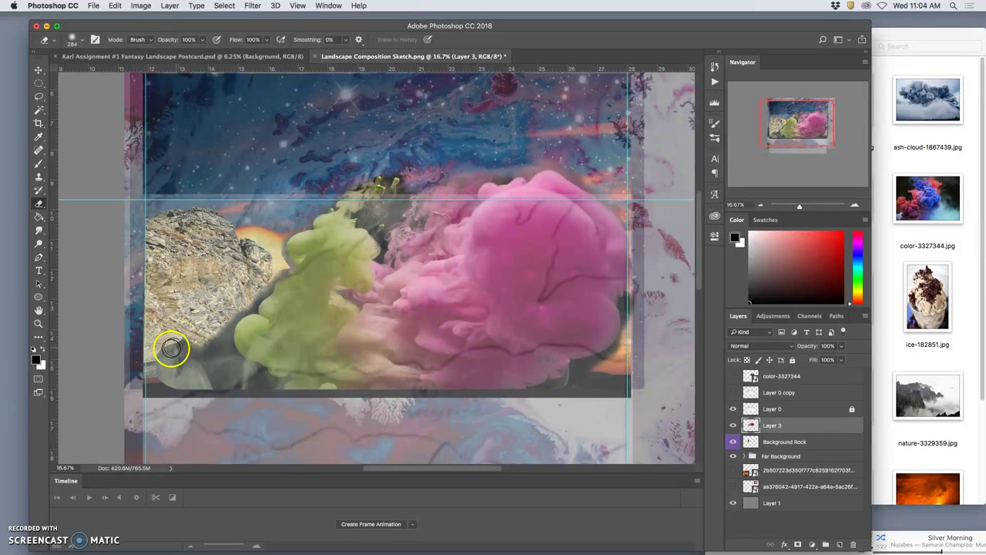
left_click_drag(173, 342, 154, 378)
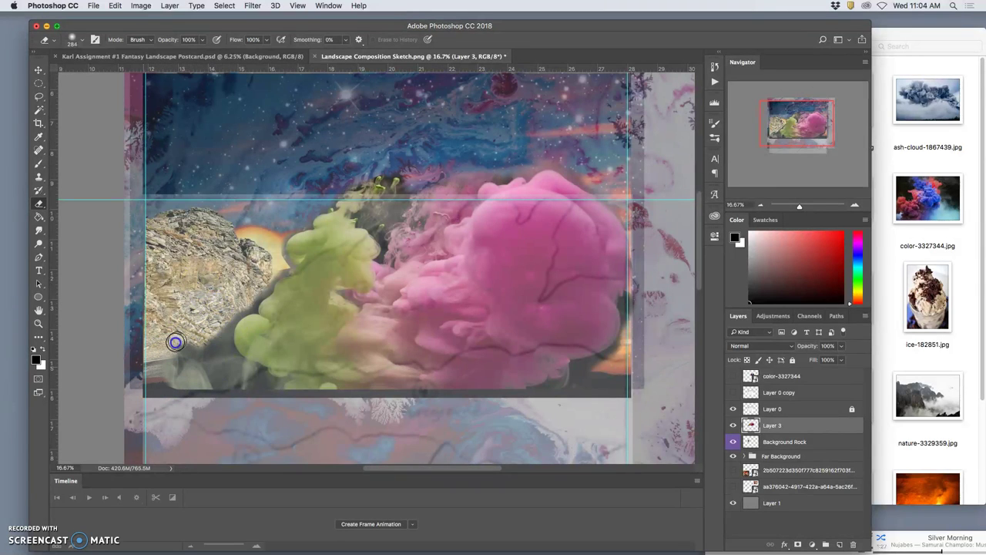
mouse_move(216, 309)
left_mouse_down()
mouse_move(238, 328)
mouse_move(432, 393)
mouse_move(557, 406)
left_mouse_up()
Step: Distort Layer 3's cloud by pulling both bottom corners outward, commit, then hide Layer 0
key("super+t")
right_click(467, 345)
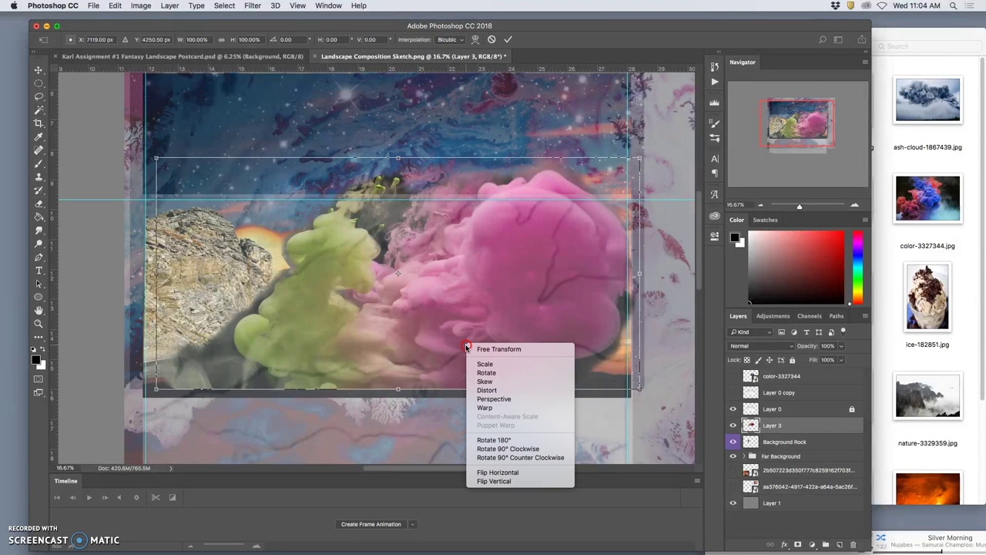
left_click(487, 390)
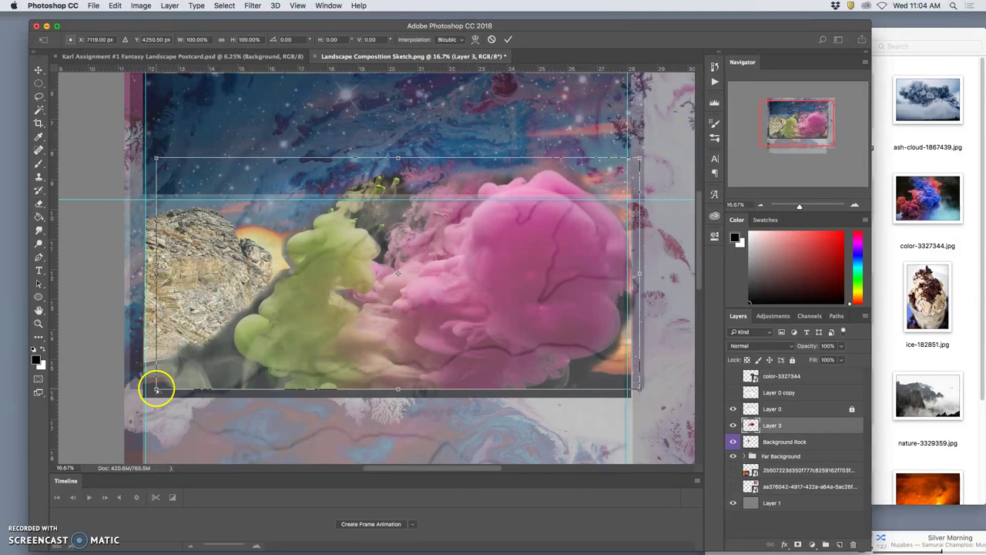
left_click_drag(155, 388, 73, 403)
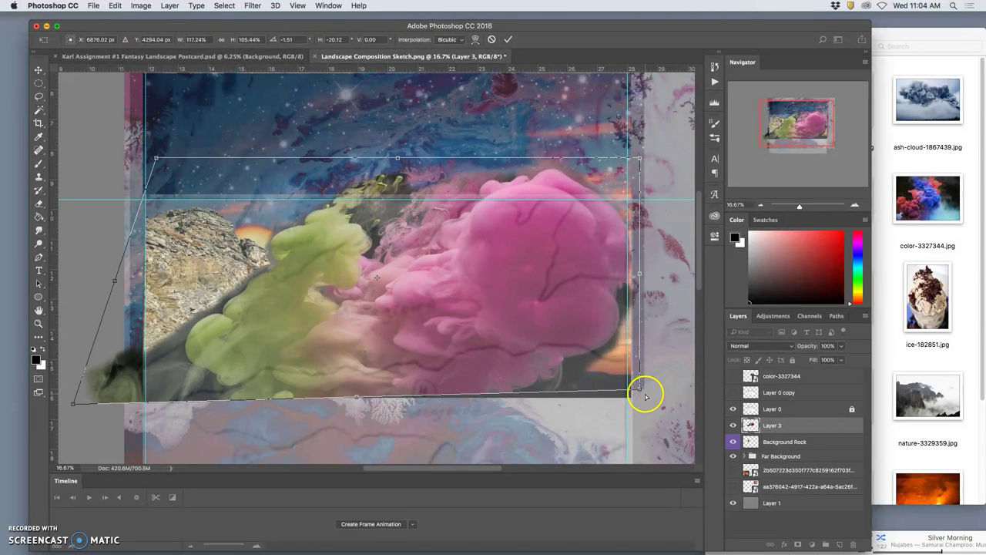
mouse_move(641, 390)
left_mouse_down()
mouse_move(657, 403)
mouse_move(643, 404)
left_mouse_up()
key("Return")
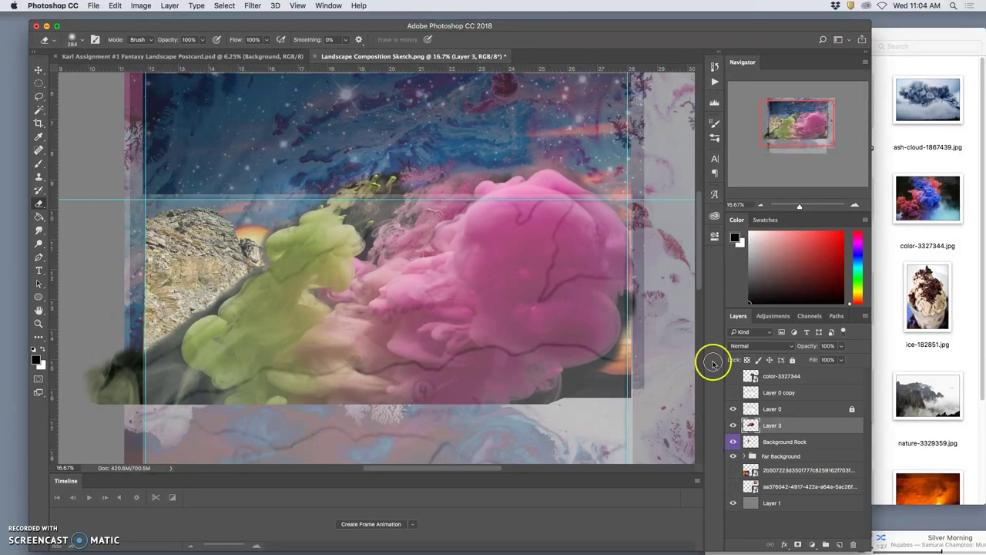
left_click(733, 409)
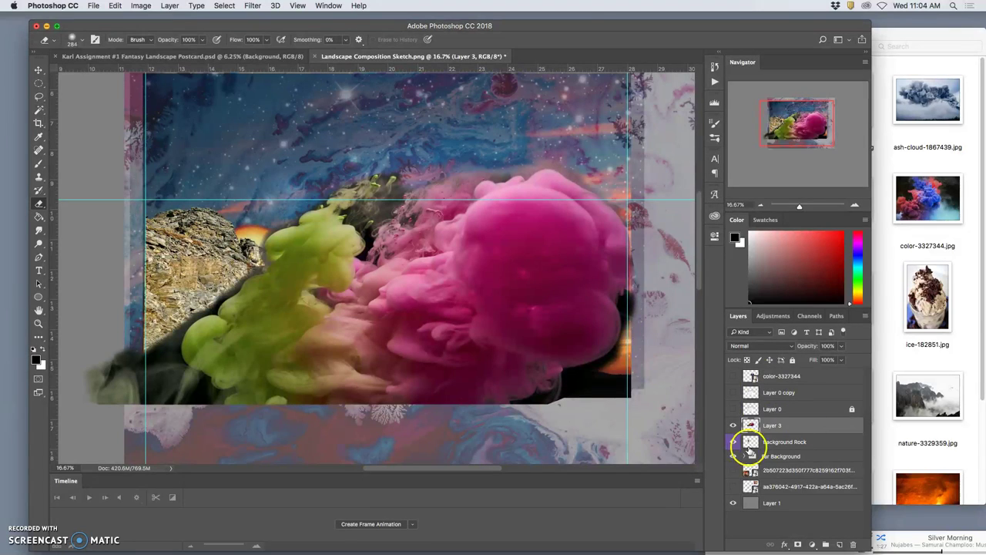
Step: Hide the Far Background group and the Background Rock layer
left_click(733, 456)
left_click(733, 442)
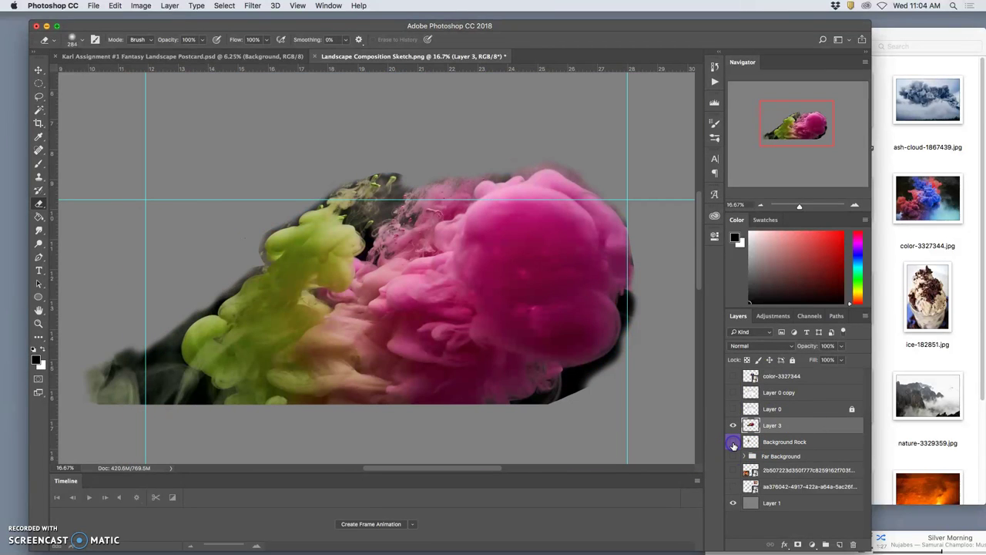
left_click(732, 443)
left_click(732, 442)
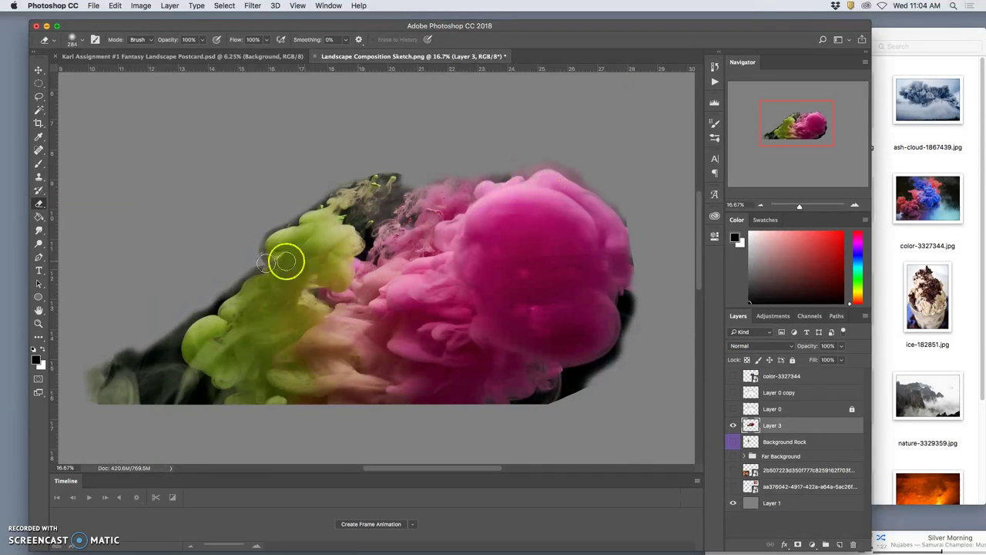
Step: Zoom to 50% around the ink cloud and switch to the Magic Wand tool
key("super+equal")
key("super+equal")
key("super+equal")
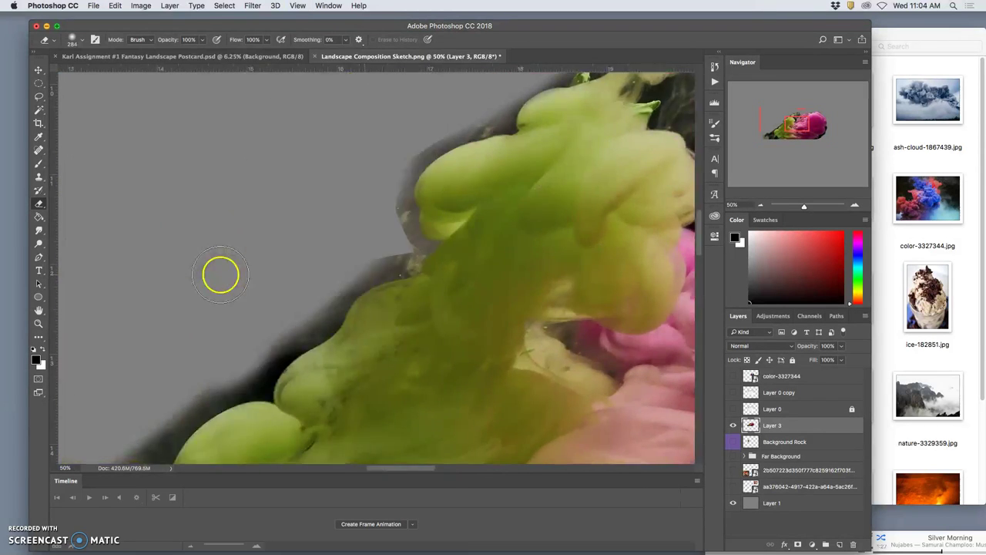
scroll(226, 274, "down", 3)
scroll(277, 273, "right", 10)
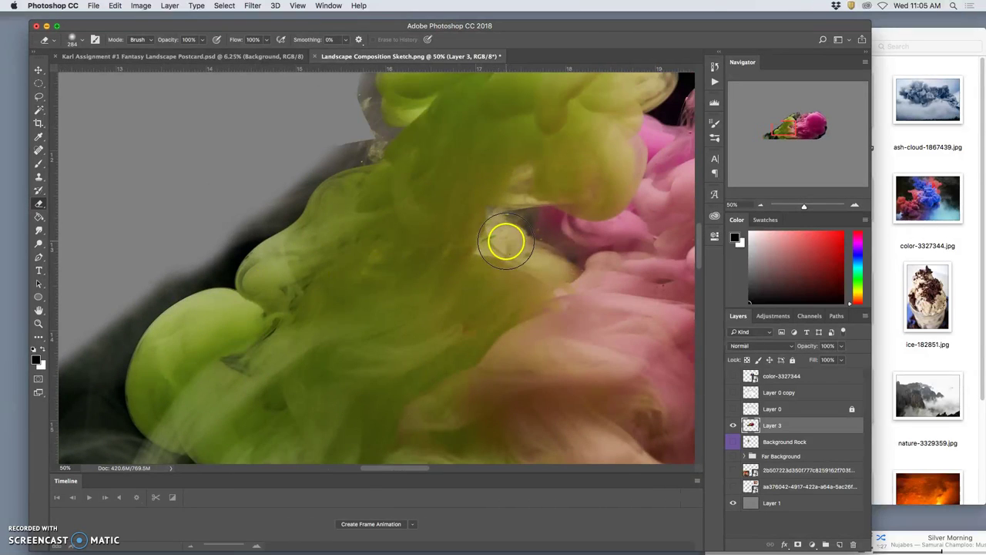
scroll(488, 243, "up", 2)
scroll(489, 242, "right", 5)
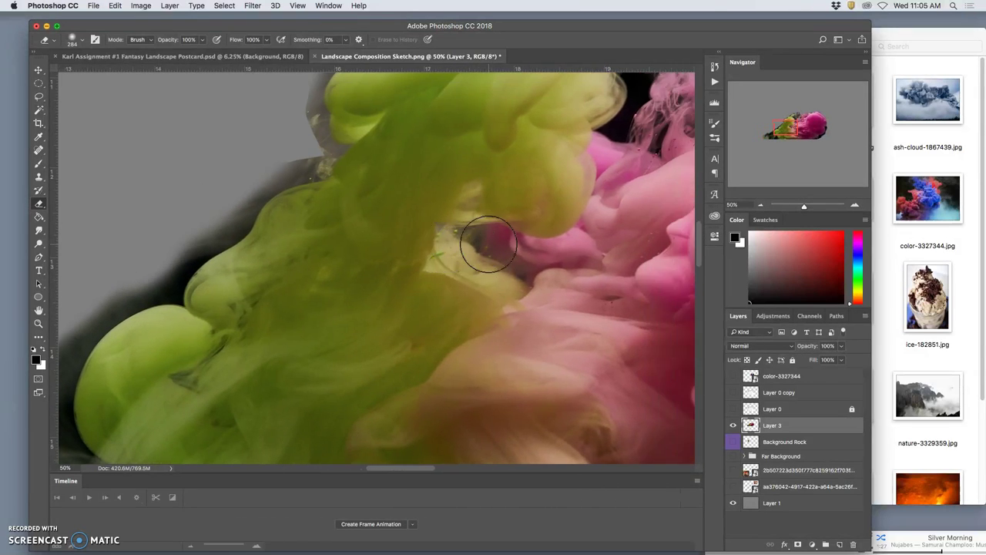
scroll(488, 243, "up", 3)
scroll(488, 243, "right", 3)
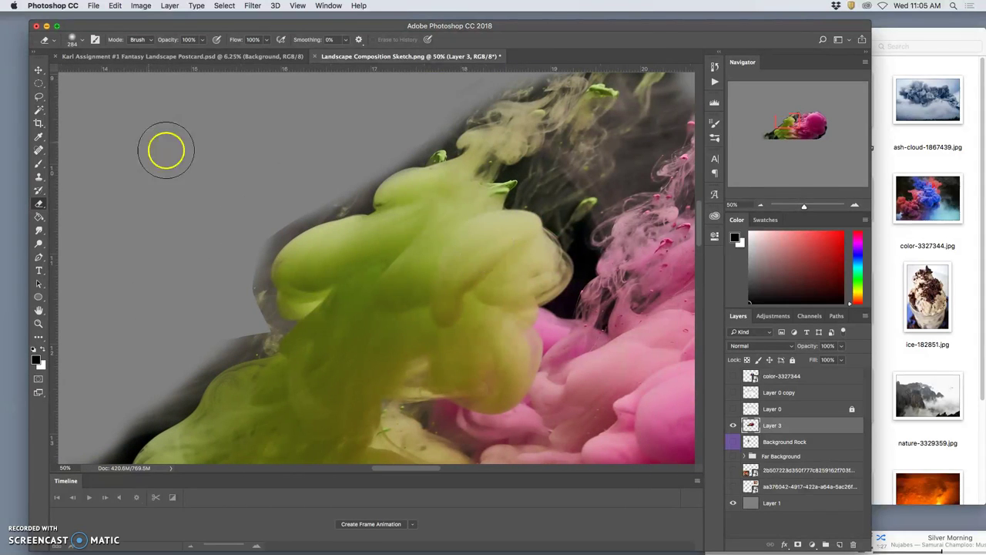
left_click(38, 110)
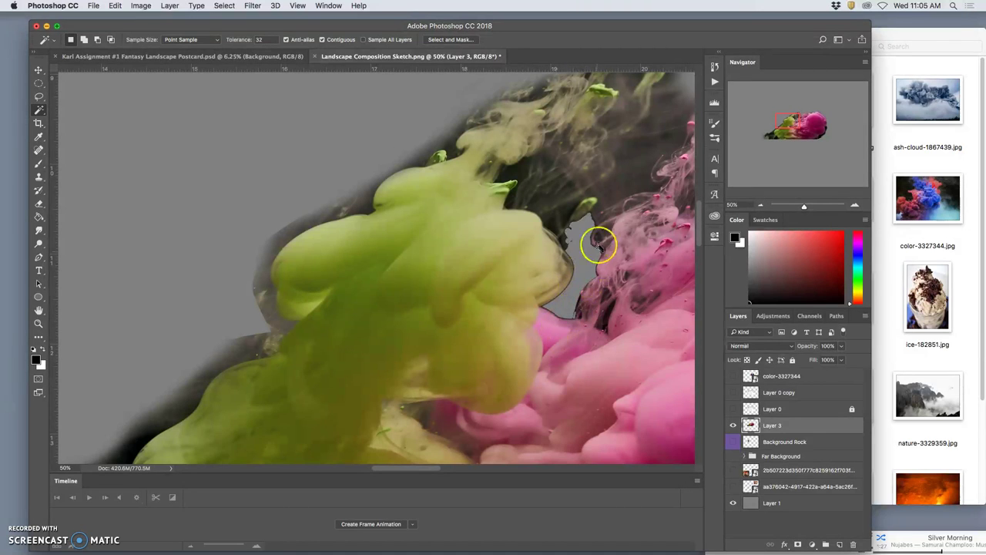
Step: Select the grey gap between green and pink ink, undo once, then add the upper-left grey halo
left_click(583, 282)
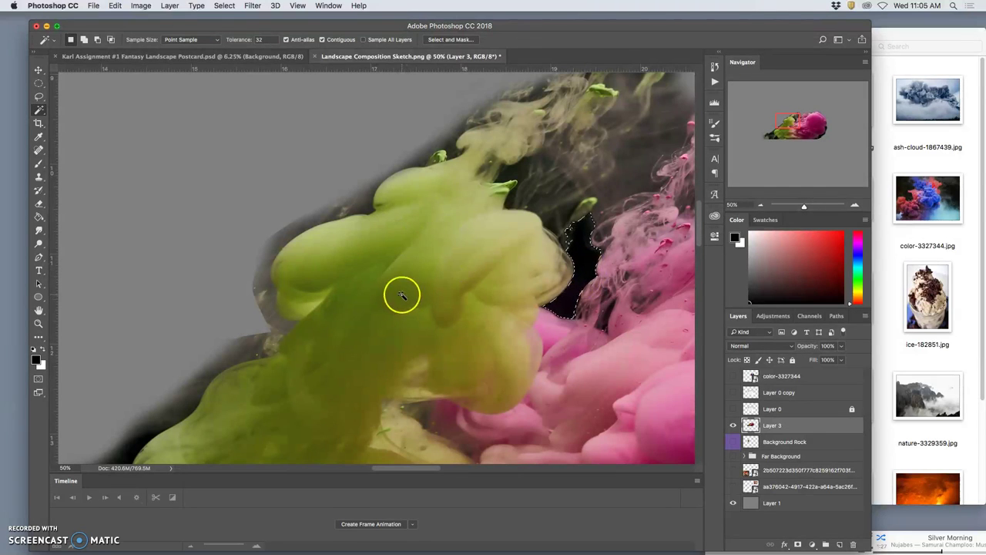
key("super+z")
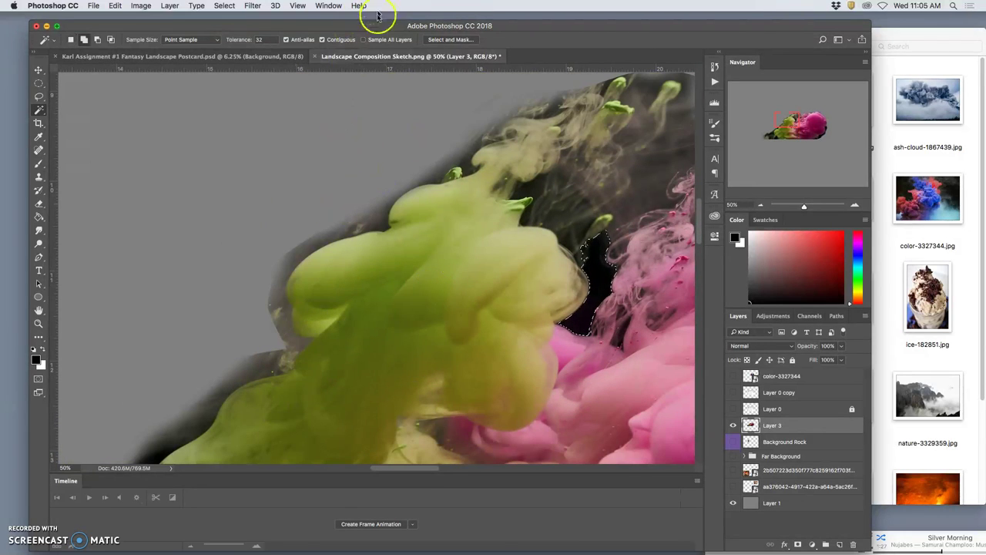
left_click(377, 228, "shift")
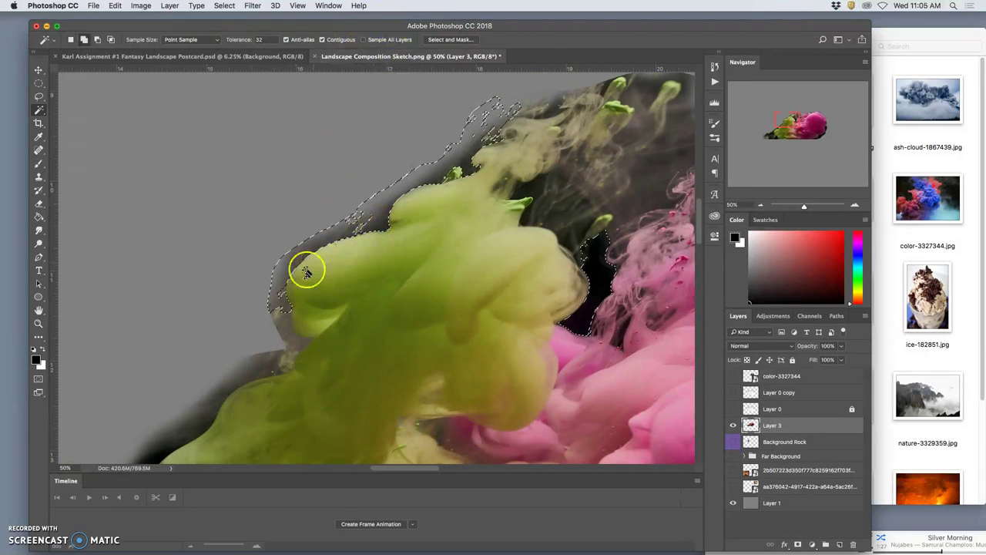